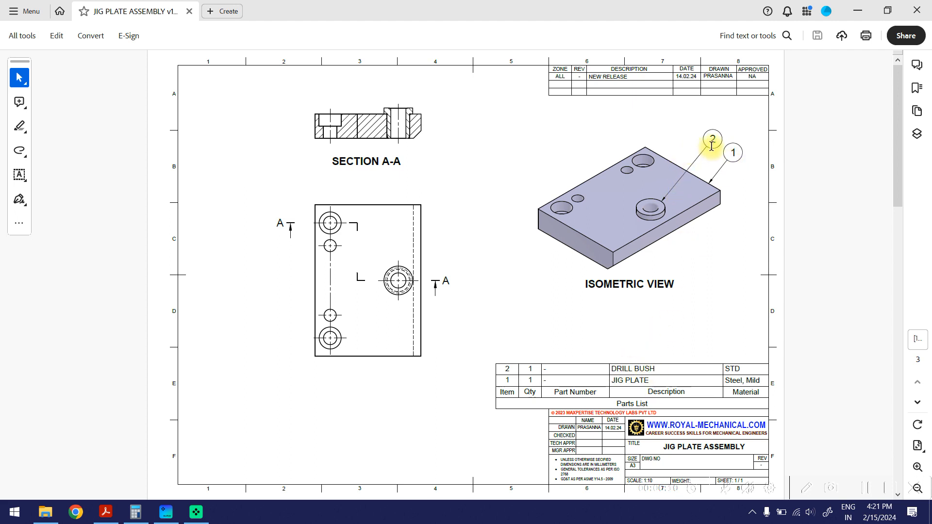
- Leave the drawing PDF, launch CATIA V5 and start a new document of type Part
{"action": "left_click", "coordinate": [858, 11]}
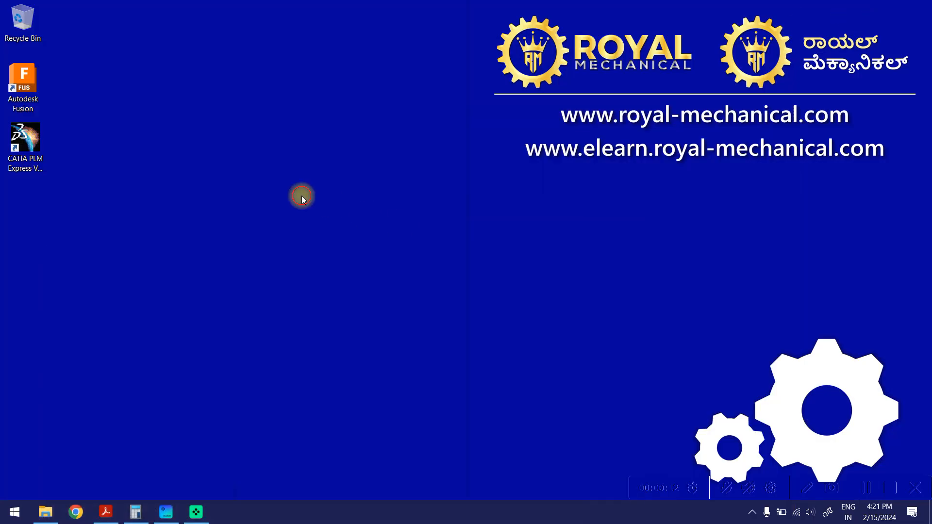
{"action": "double_click", "coordinate": [43, 159]}
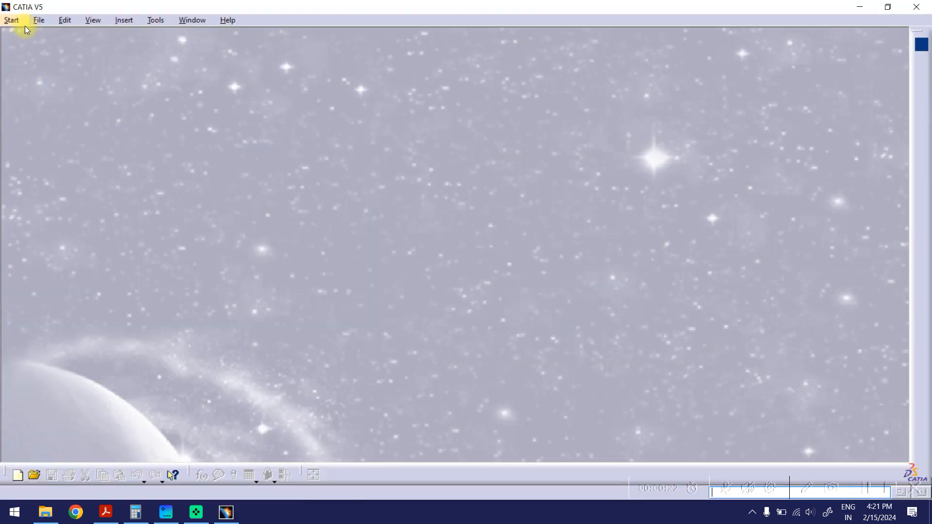
{"action": "left_click", "coordinate": [38, 20]}
{"action": "left_click", "coordinate": [46, 33]}
{"action": "left_click", "coordinate": [892, 405]}
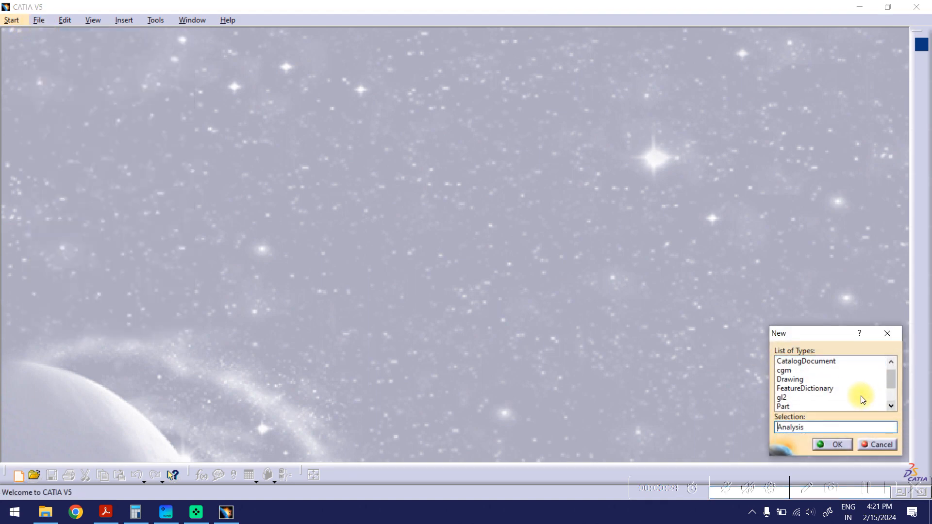
{"action": "left_click", "coordinate": [890, 399]}
{"action": "left_click", "coordinate": [789, 371]}
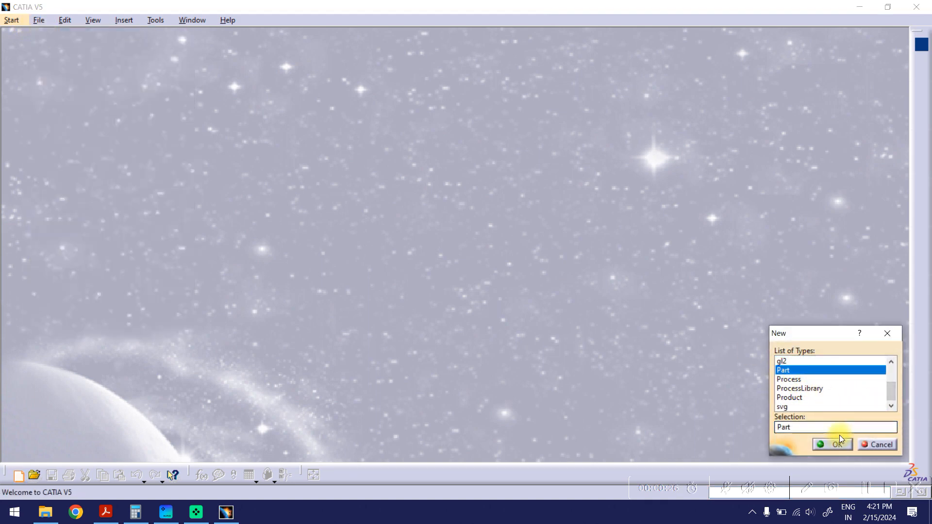
{"action": "left_click", "coordinate": [832, 444]}
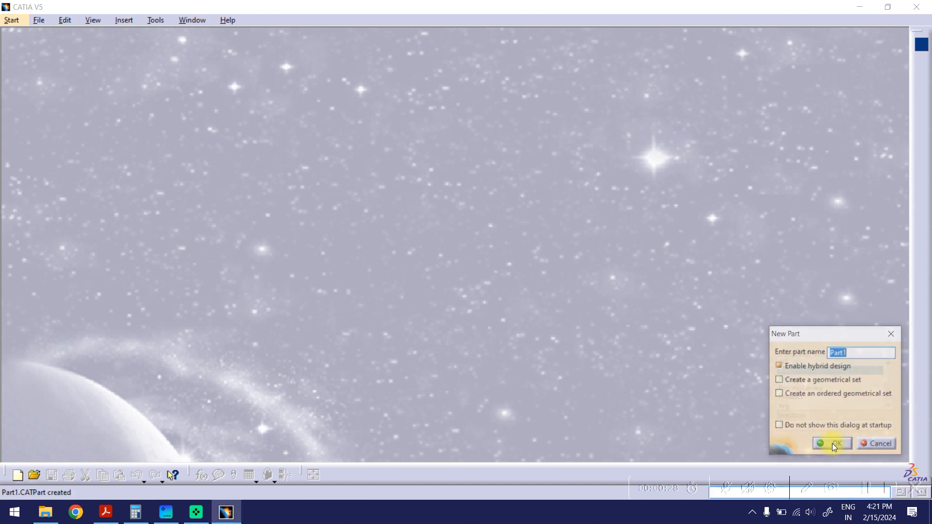
- Check the component name in the assembly drawing and create the new part with the name "jig plate"
{"action": "left_click", "coordinate": [106, 512]}
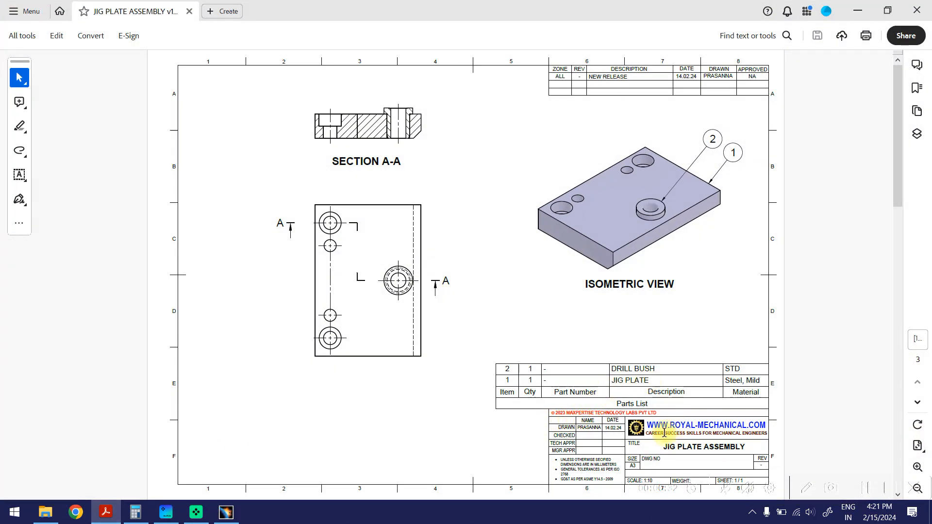
{"action": "left_click", "coordinate": [856, 10]}
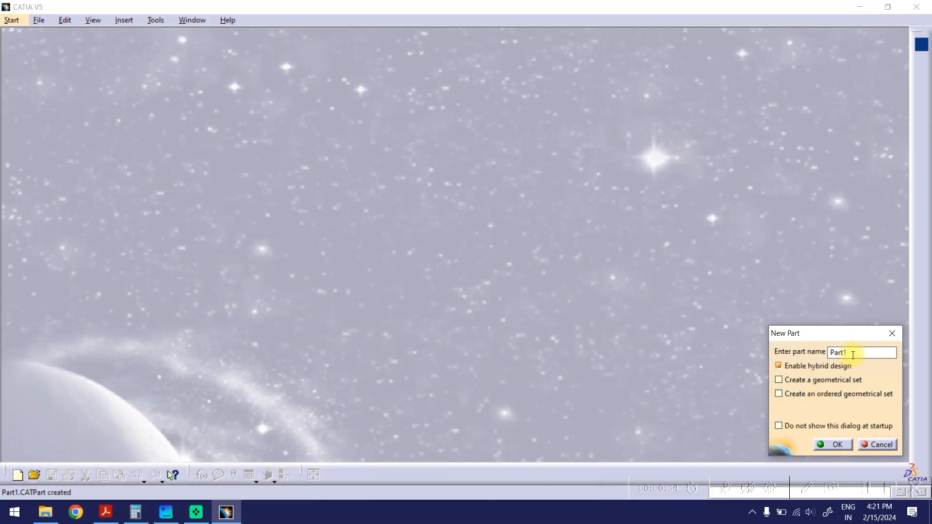
{"action": "type", "text": "jig plate"}
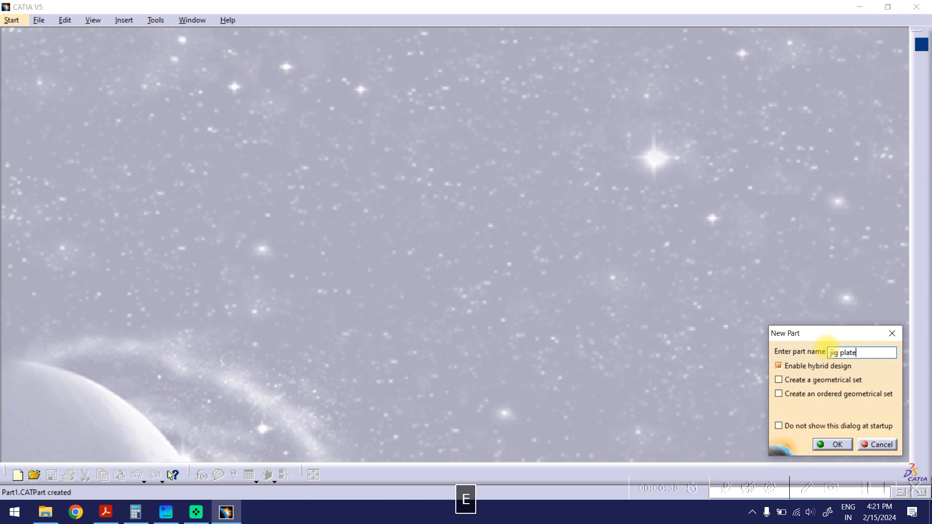
{"action": "left_click", "coordinate": [829, 444]}
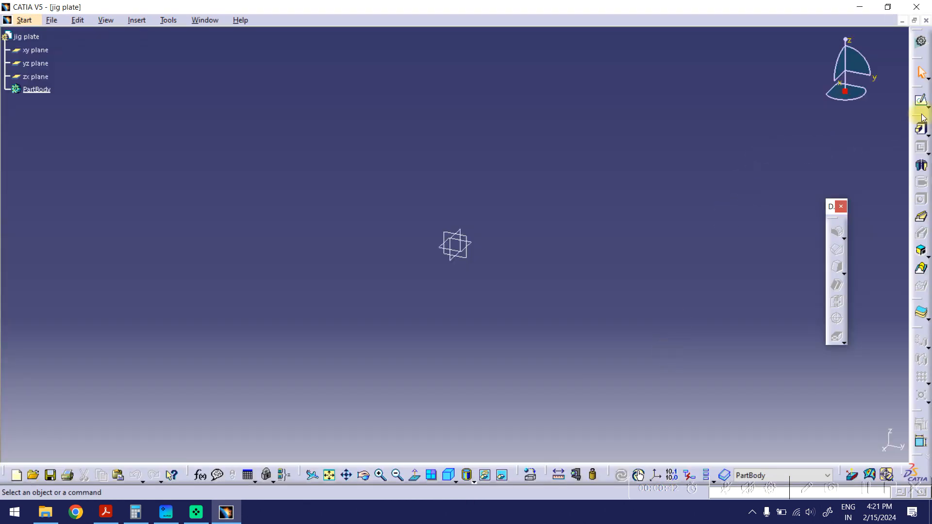
- Open a positioned sketch on the xy plane with the H and V axes swapped and the V direction reversed
{"action": "left_click_drag", "start_coordinate": [928, 107], "coordinate": [925, 119]}
{"action": "left_click", "coordinate": [925, 119]}
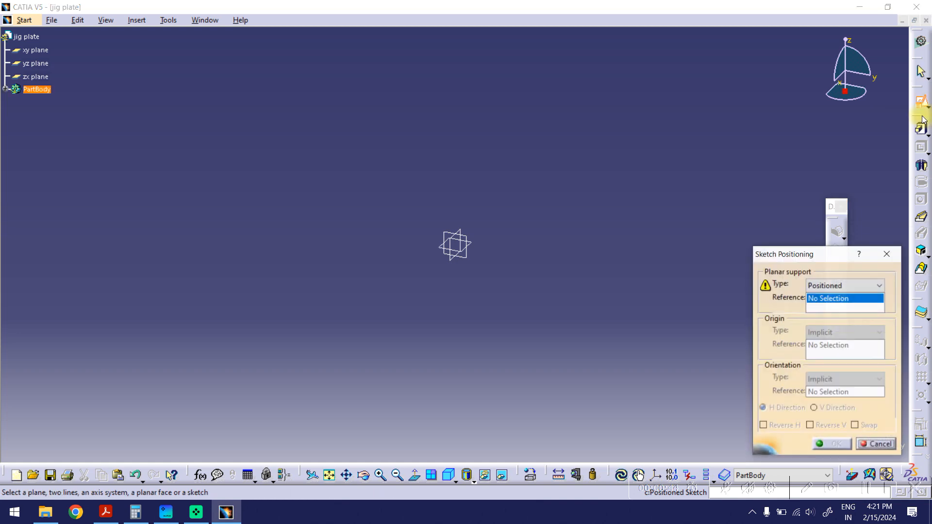
{"action": "left_click", "coordinate": [476, 246]}
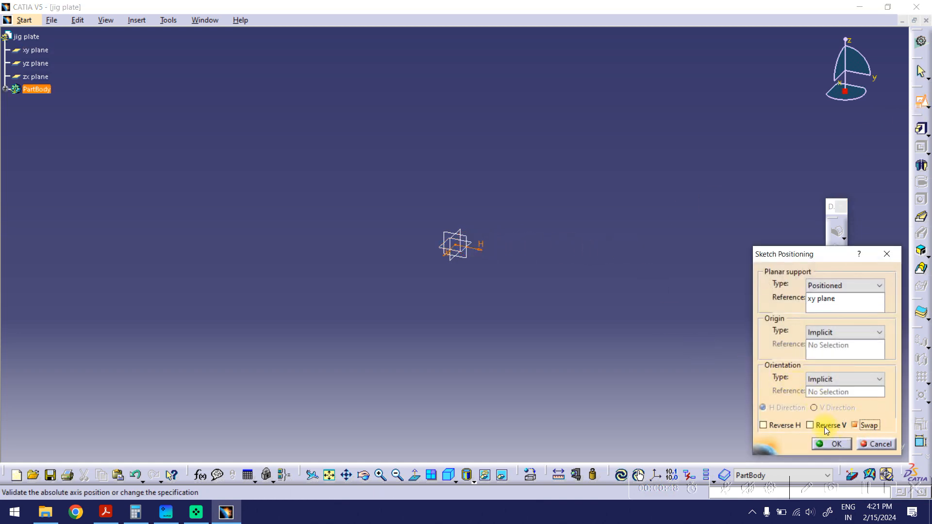
{"action": "left_click", "coordinate": [830, 445]}
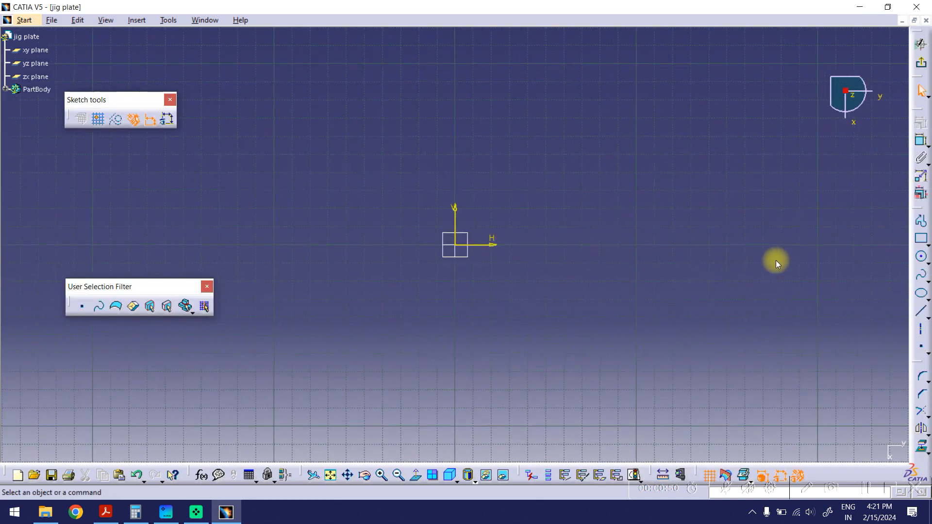
- Sketch an upright rectangle about 70 mm wide and 107 mm high, with its lower-left corner on the sketch origin
{"action": "left_click", "coordinate": [920, 237]}
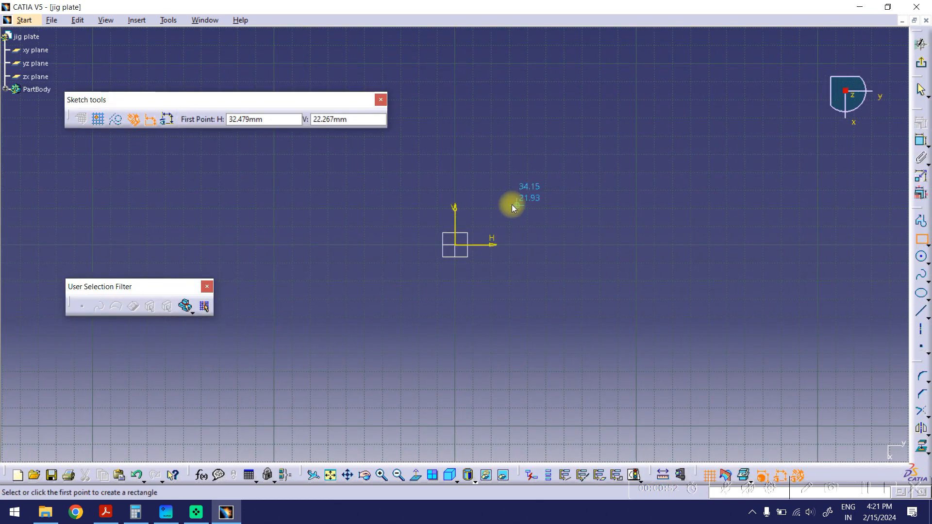
{"action": "left_click", "coordinate": [455, 245]}
{"action": "middle_click_drag", "start_coordinate": [587, 152], "coordinate": [536, 262]}
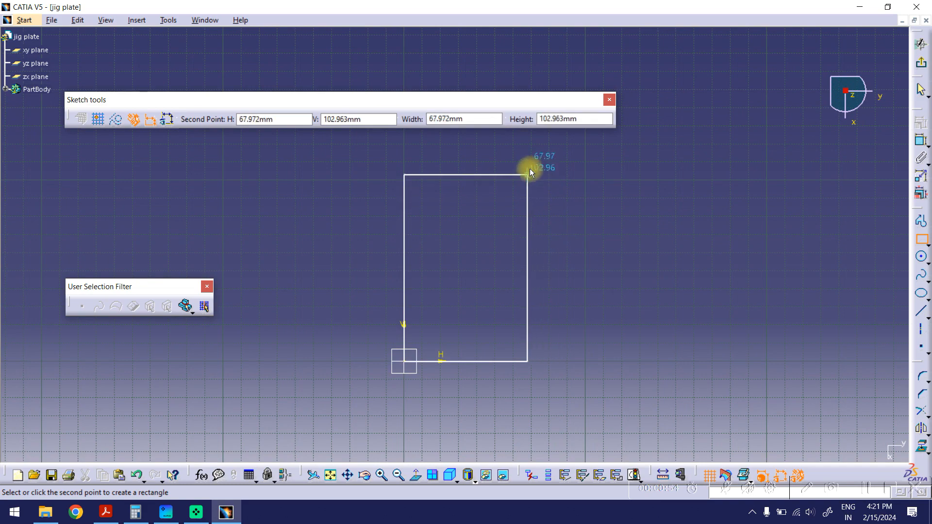
{"action": "left_click", "coordinate": [532, 152]}
{"action": "left_click", "coordinate": [591, 203]}
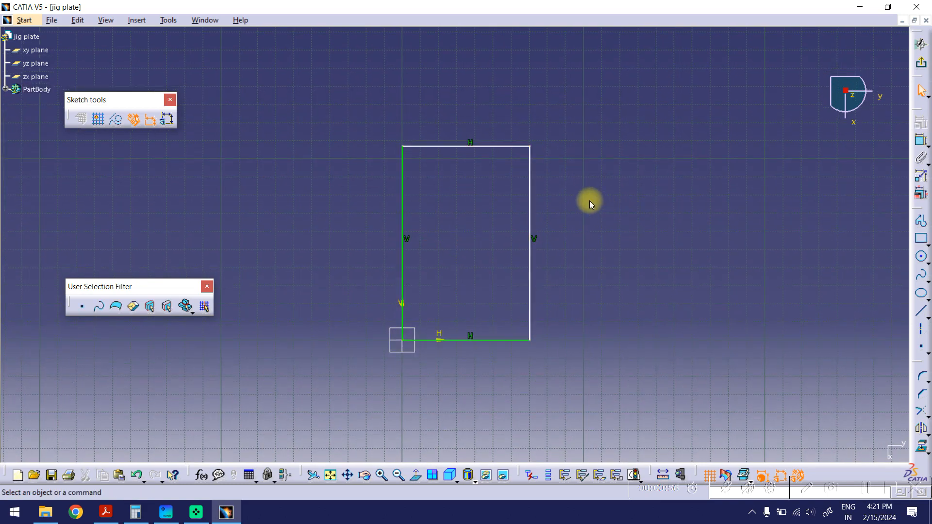
- Add dimensional constraints for the rectangle's height and width
{"action": "left_click", "coordinate": [921, 141]}
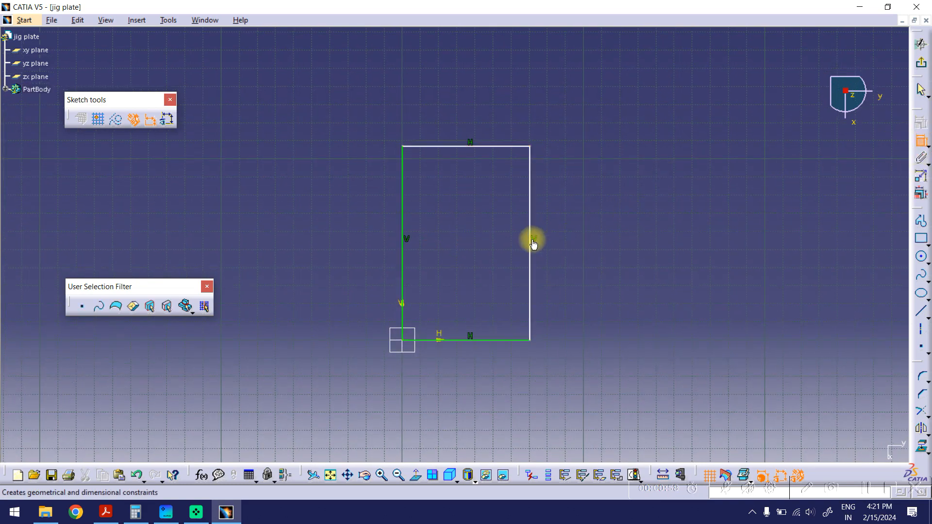
{"action": "left_click", "coordinate": [533, 243]}
{"action": "left_click", "coordinate": [603, 240]}
{"action": "left_click", "coordinate": [493, 151]}
{"action": "left_click", "coordinate": [475, 93]}
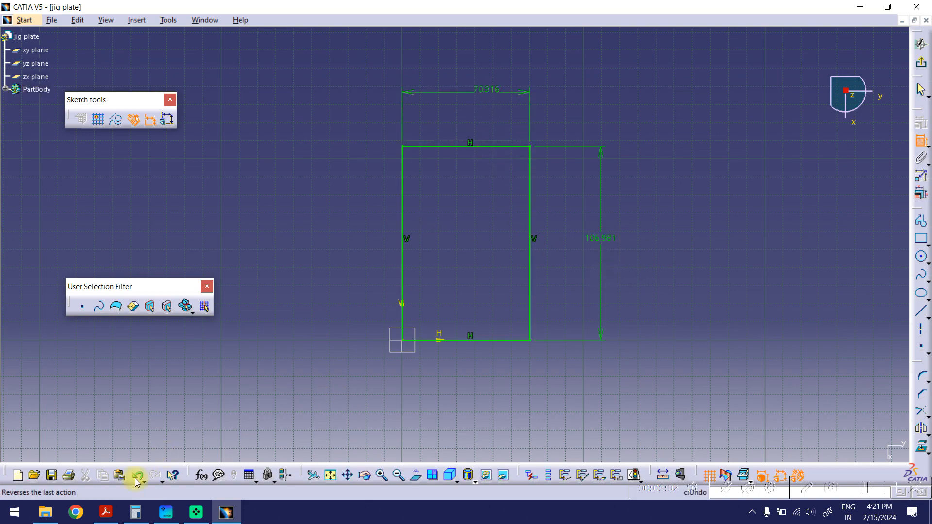
- Look up the plate size on the jig plate drawing and set the rectangle's height to 100 mm and width to 70 mm
{"action": "left_click", "coordinate": [106, 512]}
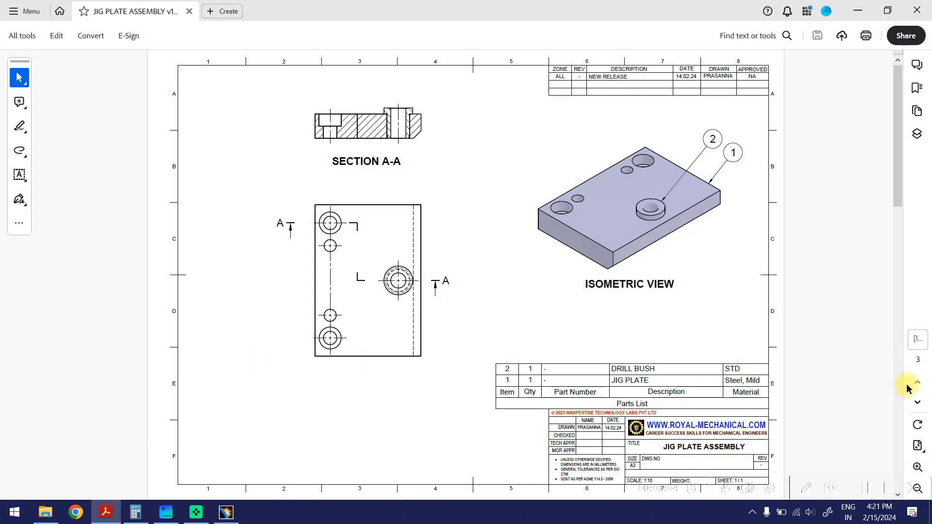
{"action": "left_click", "coordinate": [917, 402]}
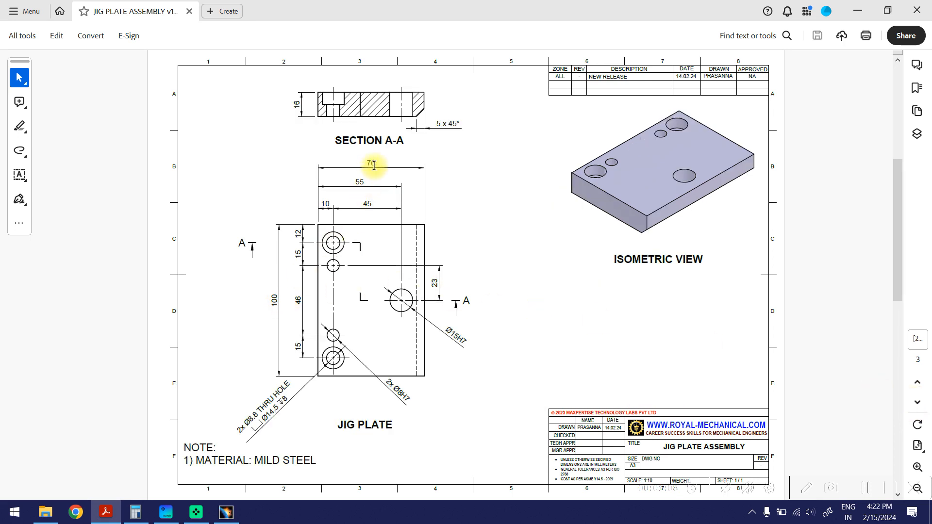
{"action": "left_click", "coordinate": [859, 11]}
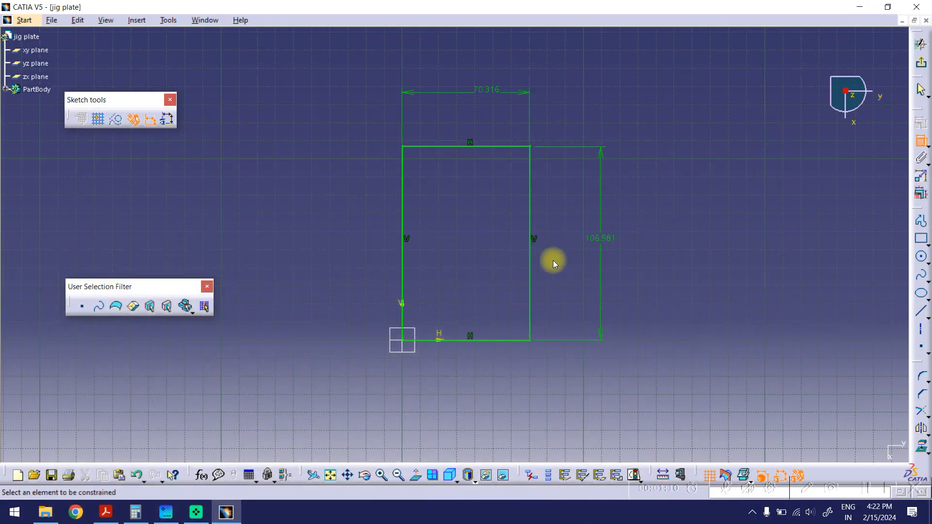
{"action": "double_click", "coordinate": [595, 242]}
{"action": "type", "text": "1"}
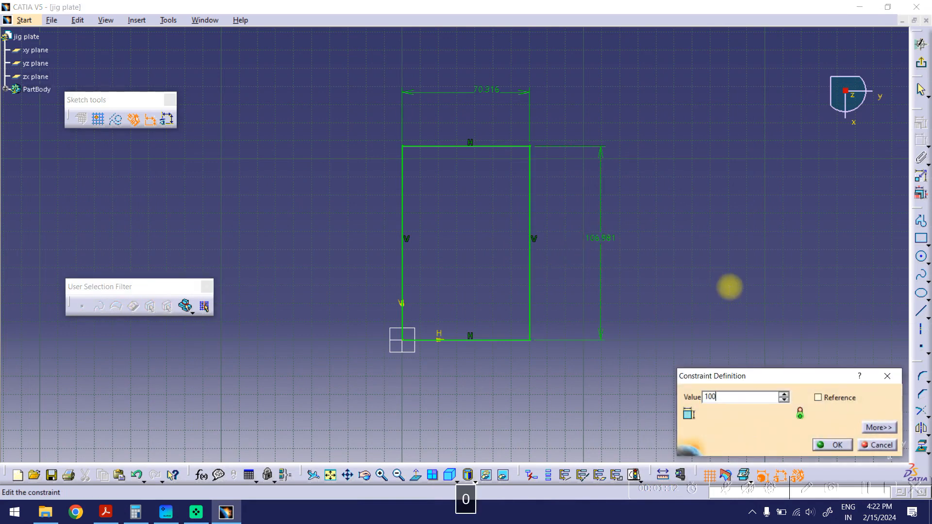
{"action": "type", "text": "00"}
{"action": "key", "text": "Return"}
{"action": "double_click", "coordinate": [485, 102]}
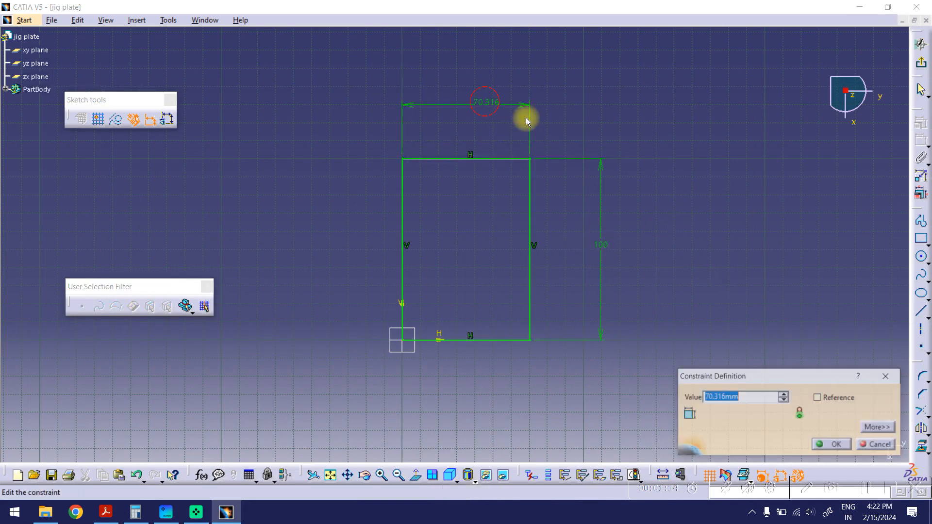
{"action": "type", "text": "70"}
{"action": "key", "text": "Return"}
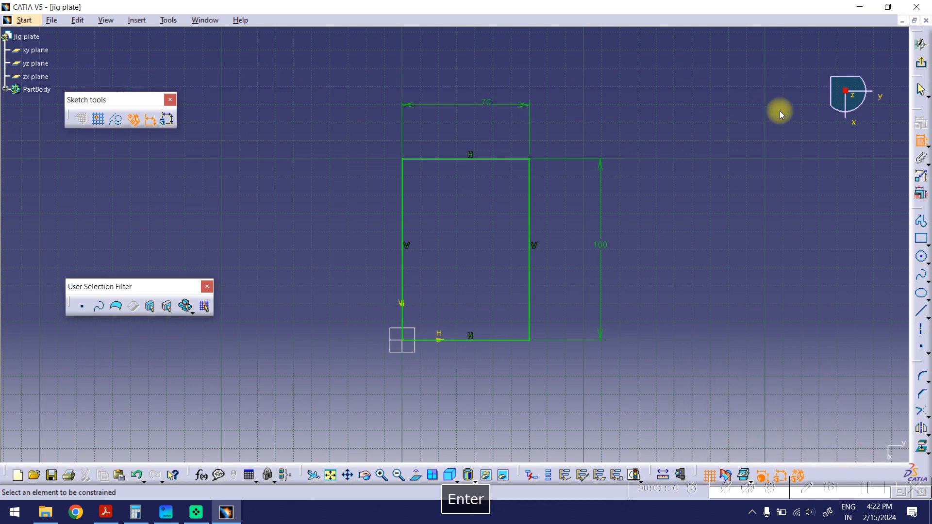
- Exit the sketch, check the plate thickness on the drawing, and pad the rectangle to a length of 16 mm
{"action": "left_click", "coordinate": [921, 67]}
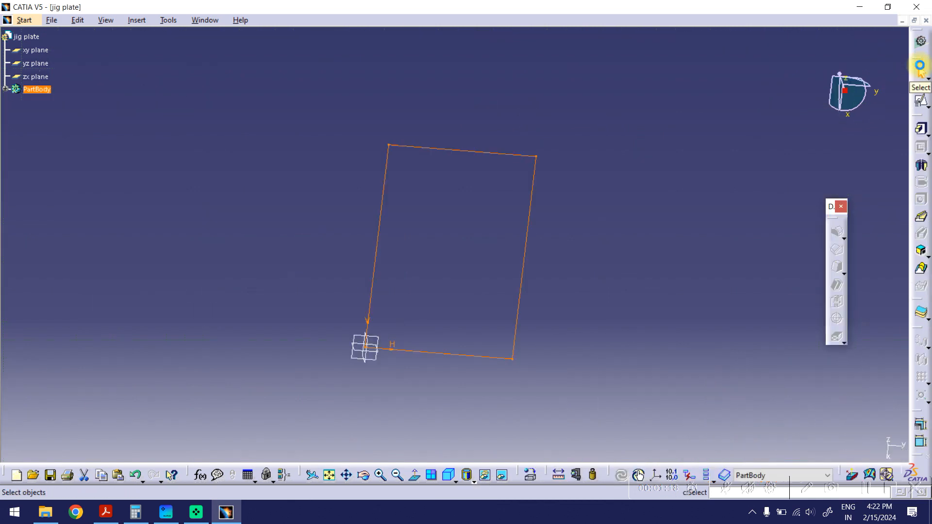
{"action": "left_click", "coordinate": [922, 129]}
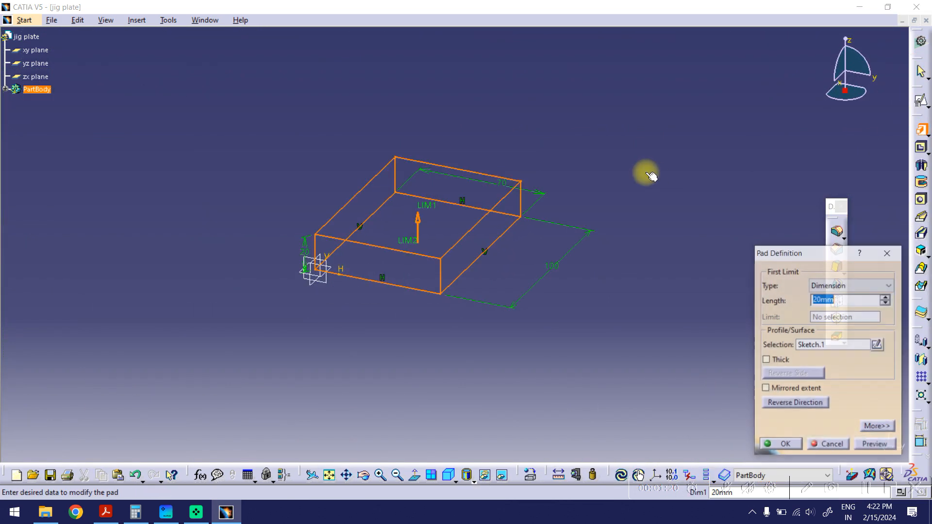
{"action": "left_click", "coordinate": [105, 512]}
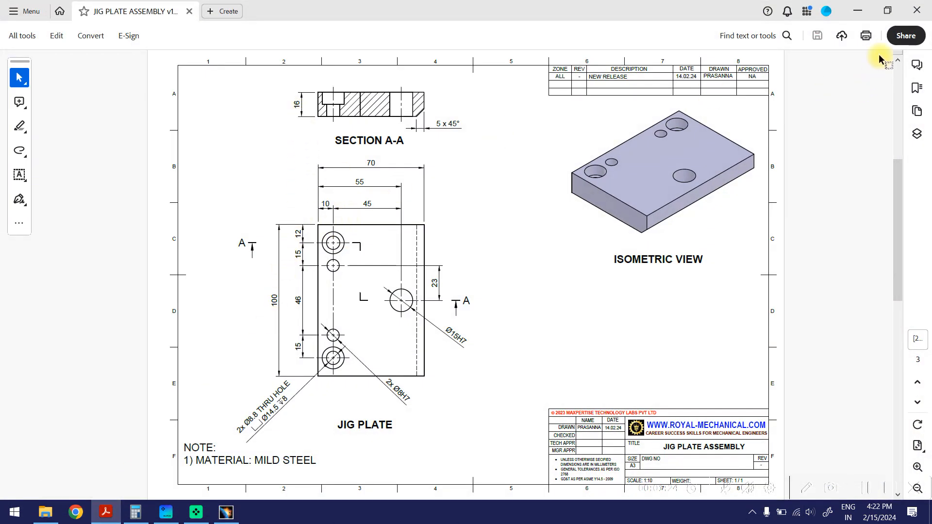
{"action": "left_click", "coordinate": [861, 10]}
{"action": "double_click", "coordinate": [833, 300]}
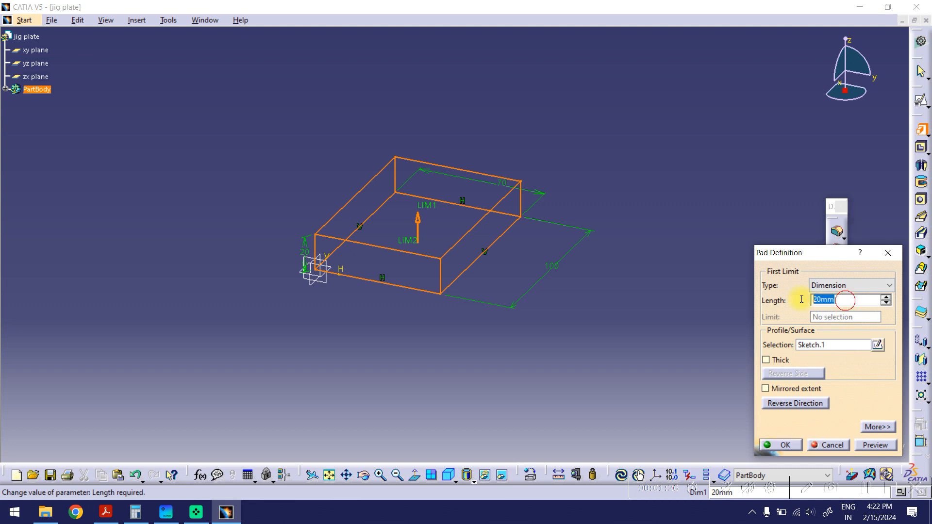
{"action": "type", "text": "16"}
{"action": "key", "text": "Return"}
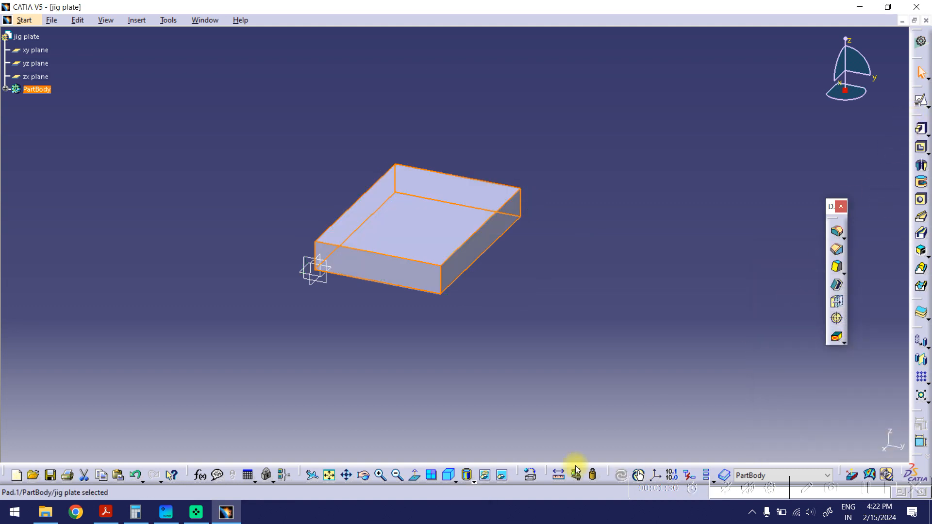
- Open a positioned sketch on the plate's top face with the H and V axes swapped and the V direction reversed
{"action": "left_click", "coordinate": [449, 475]}
{"action": "left_click", "coordinate": [485, 340]}
{"action": "middle_click_drag", "start_coordinate": [558, 287], "coordinate": [561, 289]}
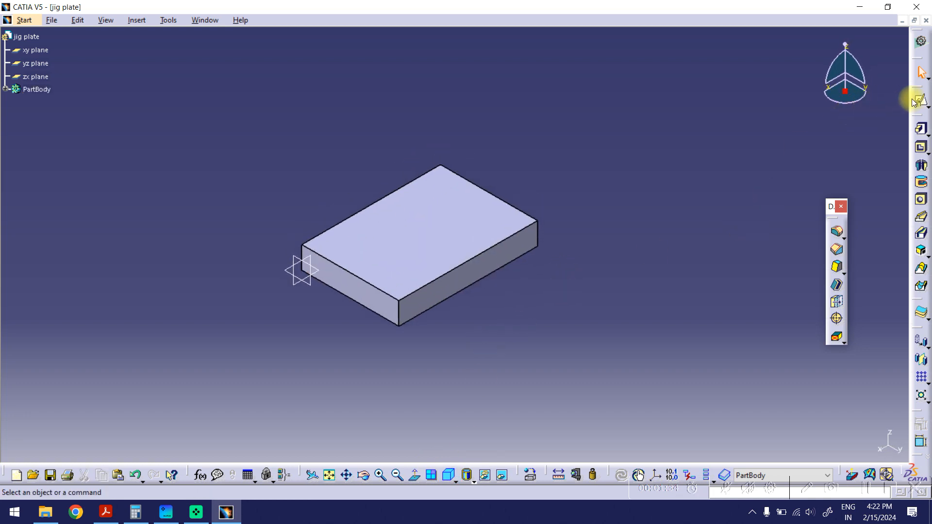
{"action": "left_click", "coordinate": [917, 99]}
{"action": "left_click", "coordinate": [467, 208]}
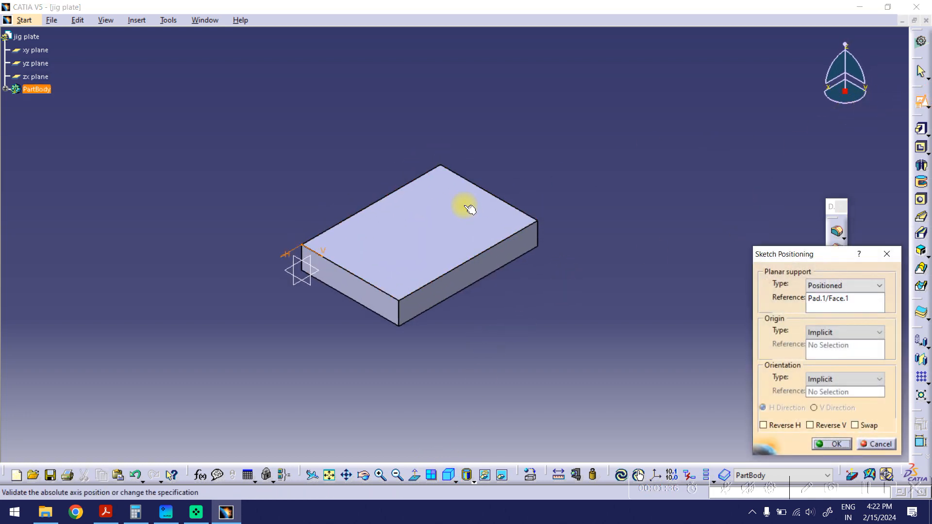
{"action": "left_click", "coordinate": [832, 426]}
{"action": "left_click", "coordinate": [831, 442]}
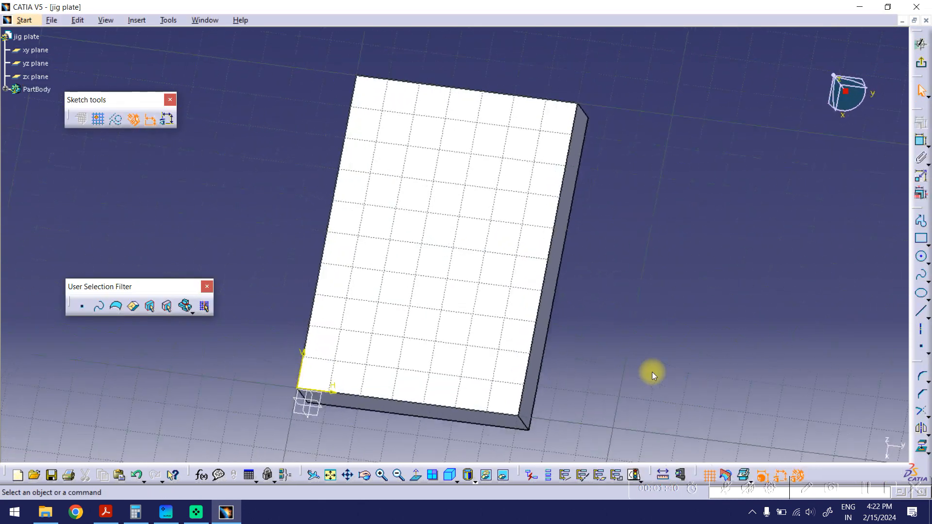
{"action": "middle_click_drag", "start_coordinate": [712, 232], "coordinate": [706, 248], "text": "ctrl"}
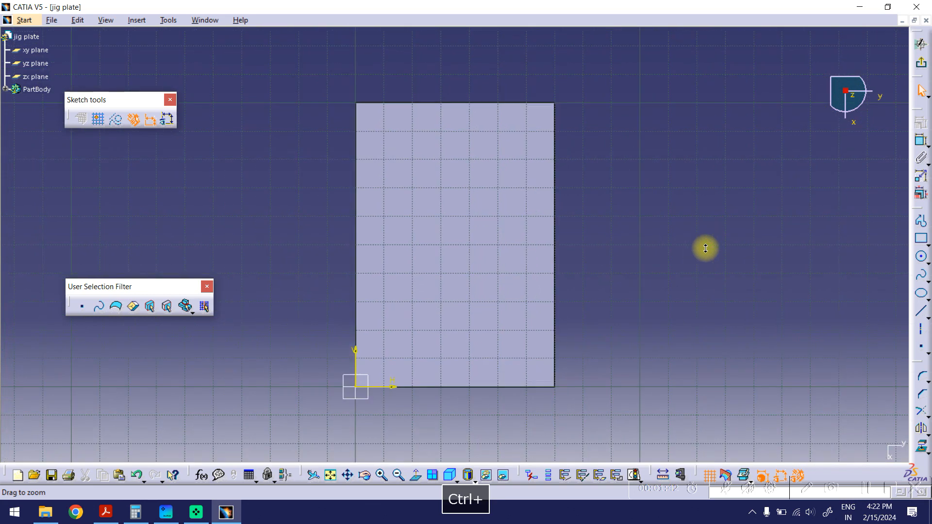
- Place five sketch points on the plate face: four in a vertical column near the left edge and one right of centre
{"action": "left_click", "coordinate": [919, 346]}
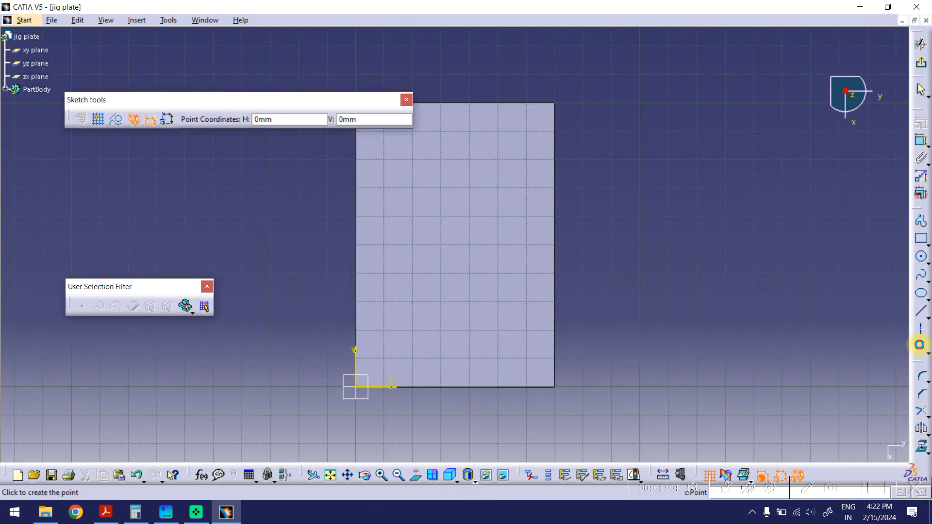
{"action": "middle_click_drag", "start_coordinate": [439, 166], "coordinate": [490, 184]}
{"action": "left_click", "coordinate": [442, 162]}
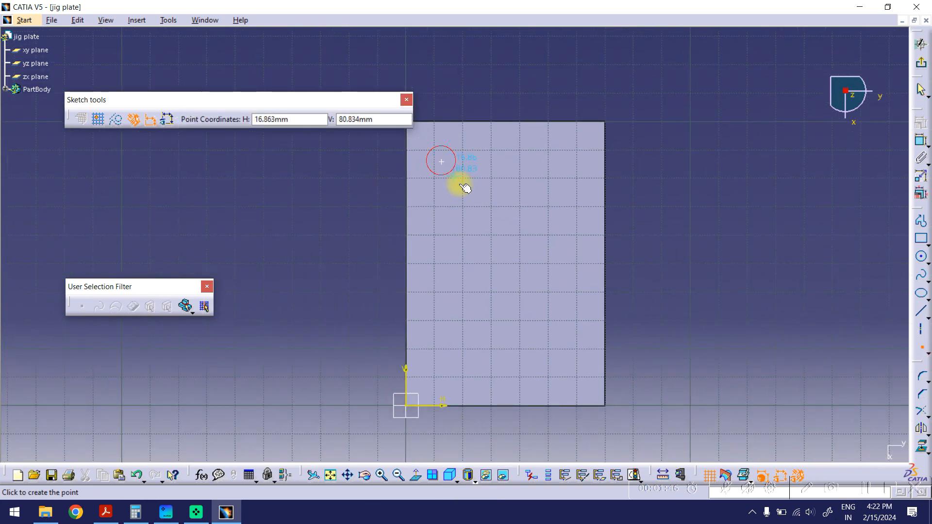
{"action": "left_click", "coordinate": [442, 210]}
{"action": "left_click", "coordinate": [441, 279]}
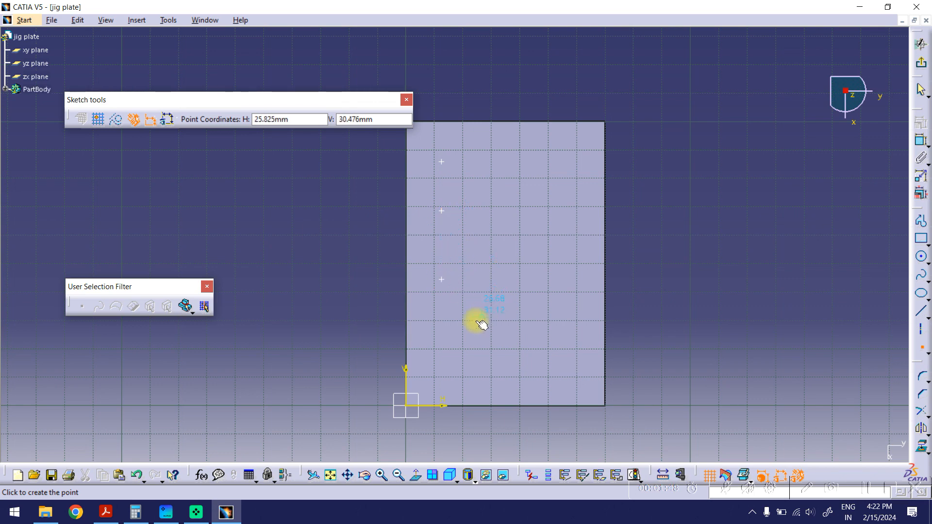
{"action": "left_click", "coordinate": [441, 342]}
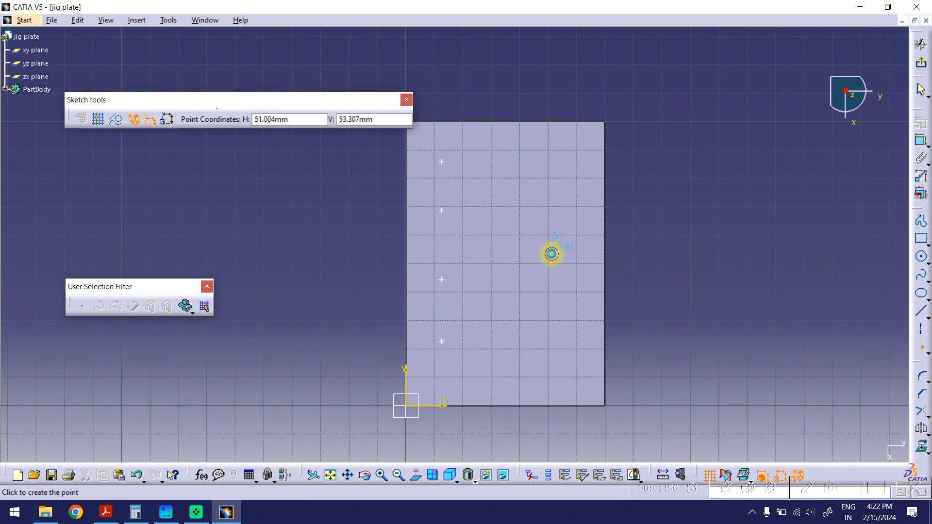
{"action": "left_click", "coordinate": [551, 254]}
{"action": "key", "text": "Escape"}
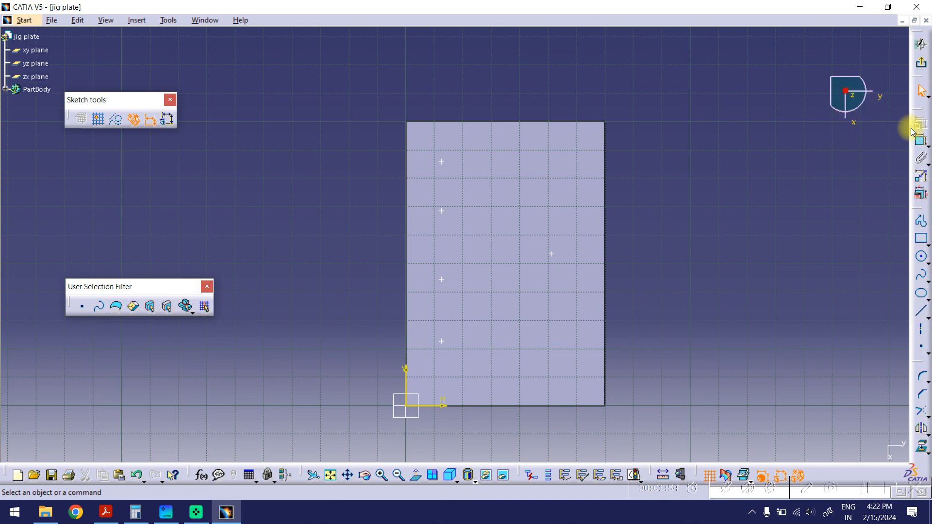
- Dimension the column's uppermost point from the plate's left edge and from its top edge
{"action": "left_click", "coordinate": [921, 140]}
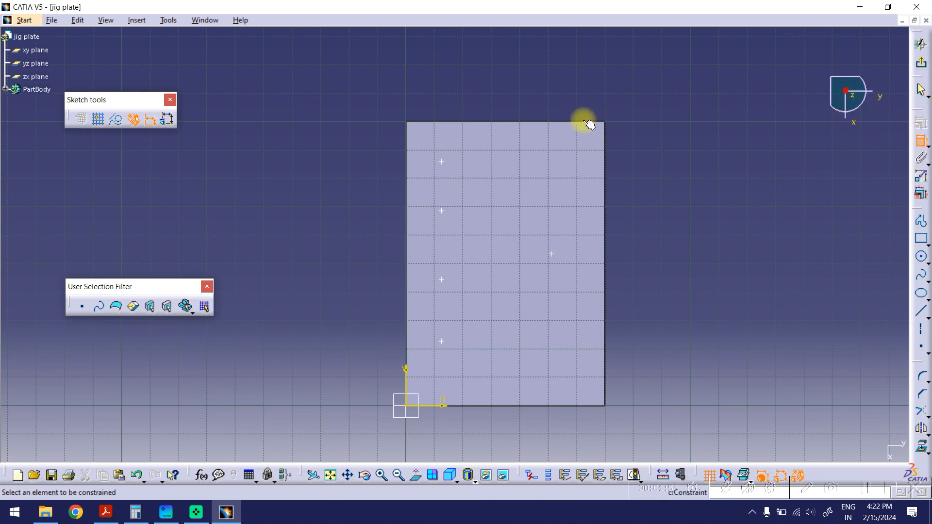
{"action": "left_click", "coordinate": [408, 156]}
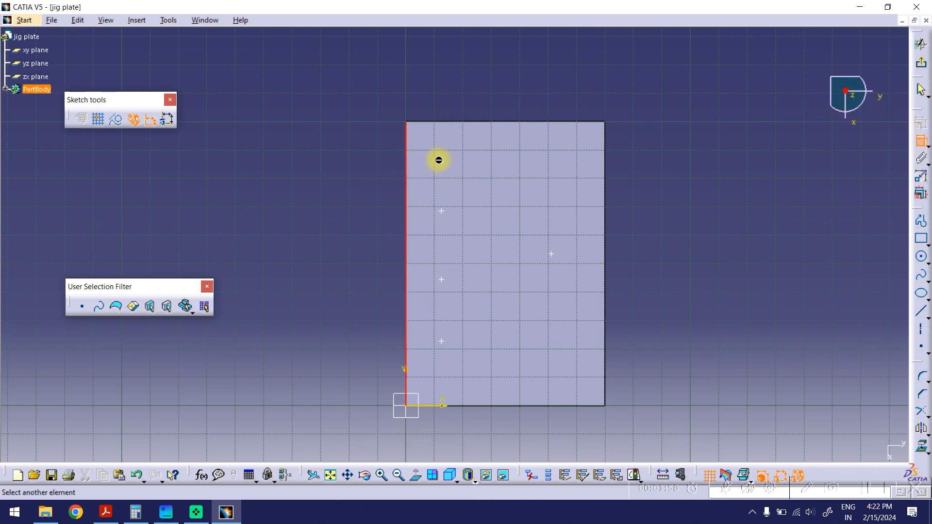
{"action": "left_click", "coordinate": [442, 160]}
{"action": "left_click", "coordinate": [308, 98]}
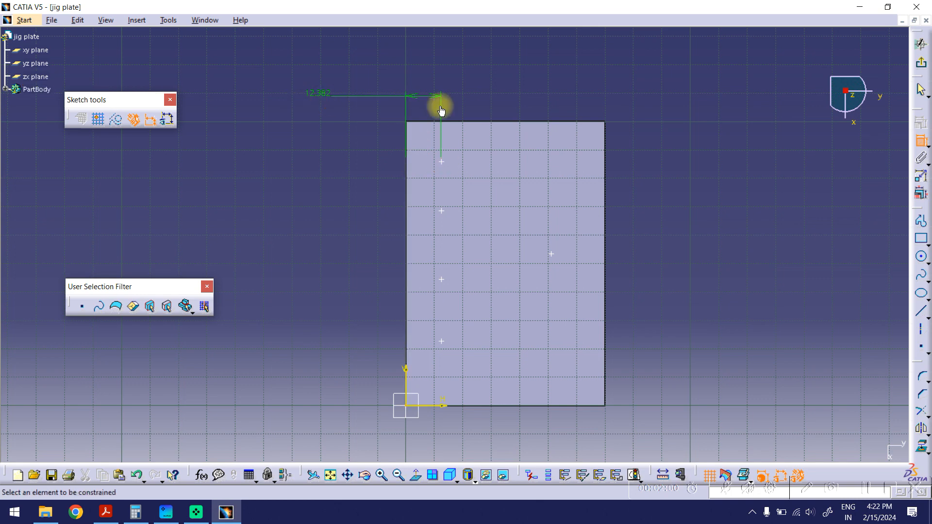
{"action": "left_click", "coordinate": [462, 123]}
{"action": "left_click", "coordinate": [442, 161]}
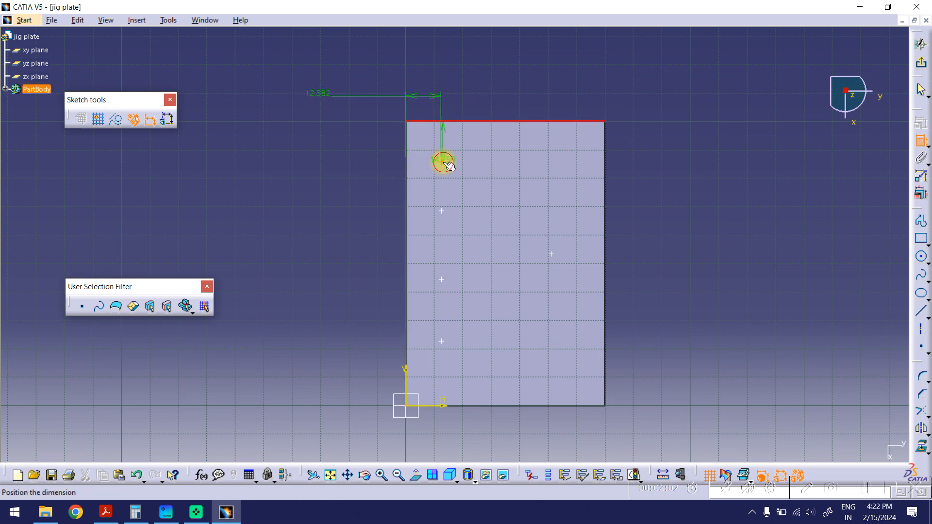
{"action": "left_click", "coordinate": [361, 144]}
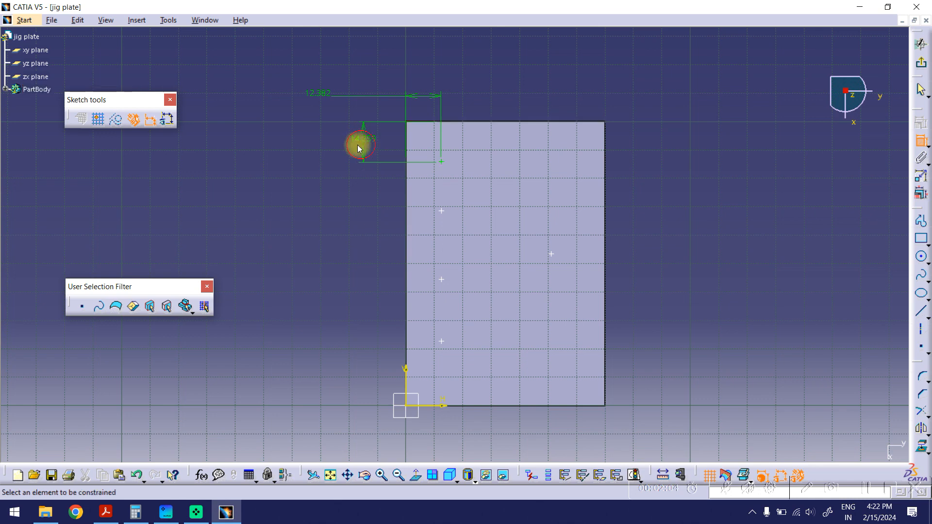
- Dimension the distances between the successive points of the four-point column
{"action": "left_click", "coordinate": [441, 161]}
{"action": "left_click", "coordinate": [442, 211]}
{"action": "left_click", "coordinate": [369, 199]}
{"action": "left_click", "coordinate": [442, 212]}
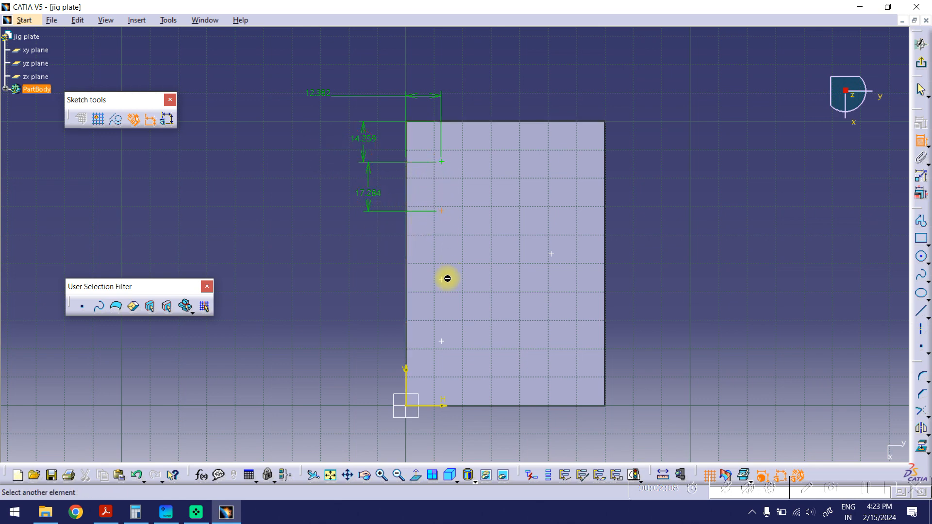
{"action": "left_click", "coordinate": [442, 279]}
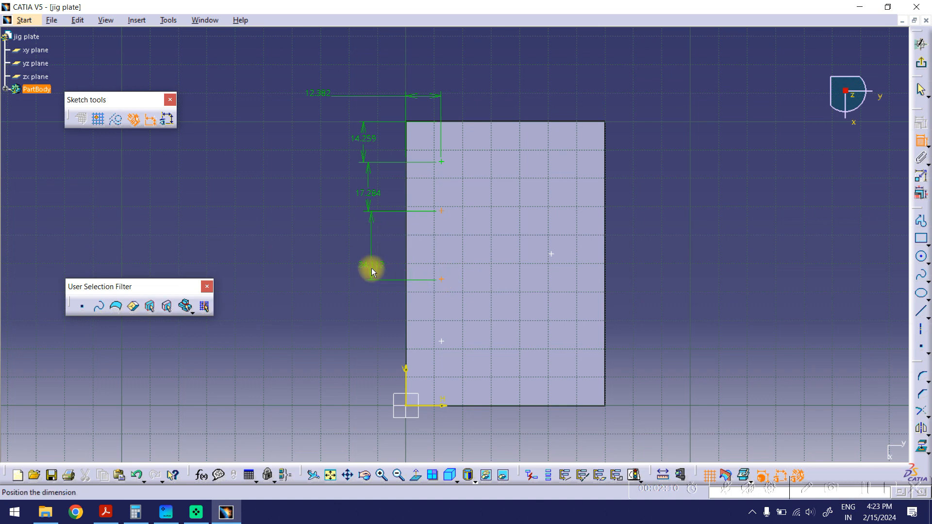
{"action": "left_click", "coordinate": [371, 268]}
{"action": "left_click", "coordinate": [441, 280]}
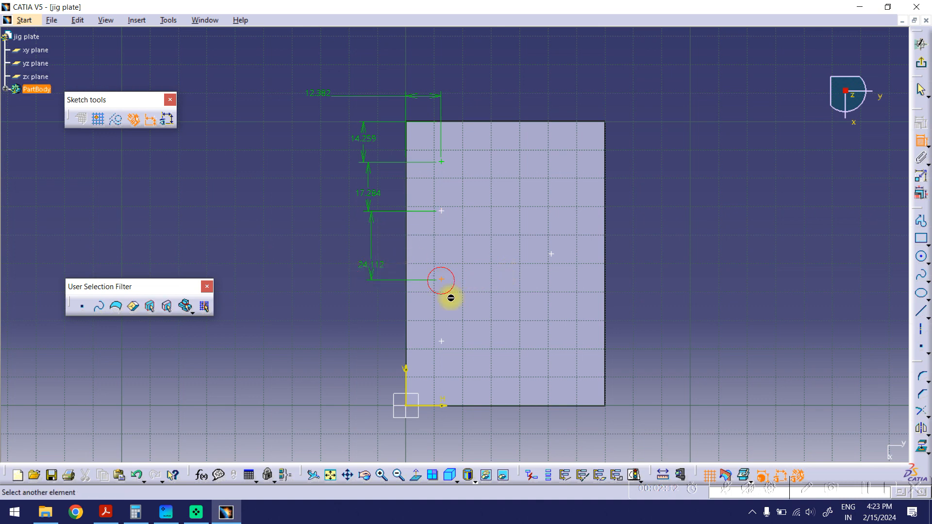
{"action": "left_click", "coordinate": [441, 342]}
{"action": "left_click", "coordinate": [345, 316]}
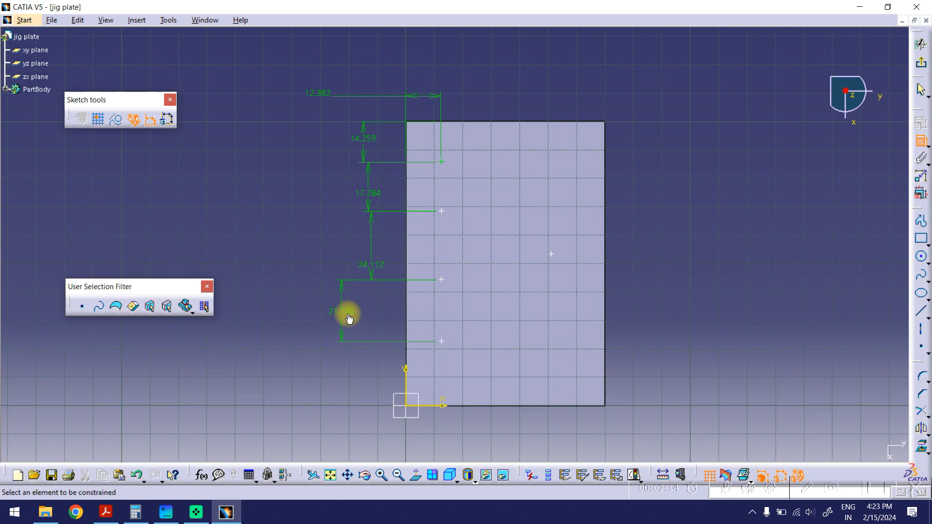
- Check the hole positions on the jig plate drawing and dimension the vertical distance between the column's uppermost point and the single point
{"action": "left_click", "coordinate": [106, 512]}
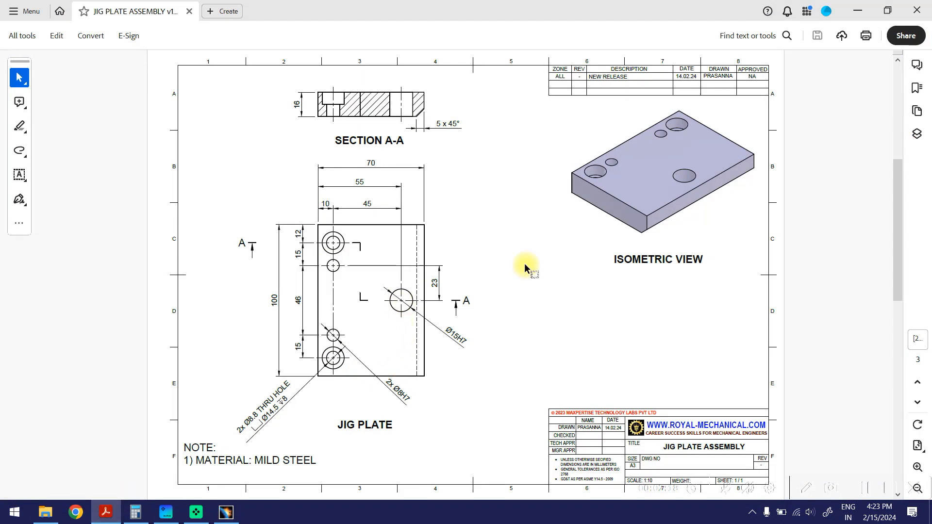
{"action": "left_click", "coordinate": [850, 9]}
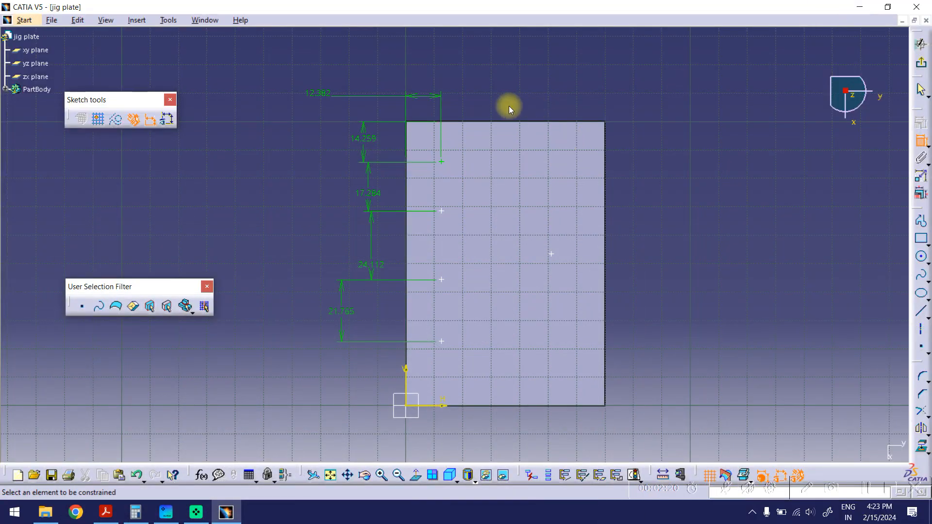
{"action": "left_click", "coordinate": [442, 162]}
{"action": "left_click", "coordinate": [551, 253]}
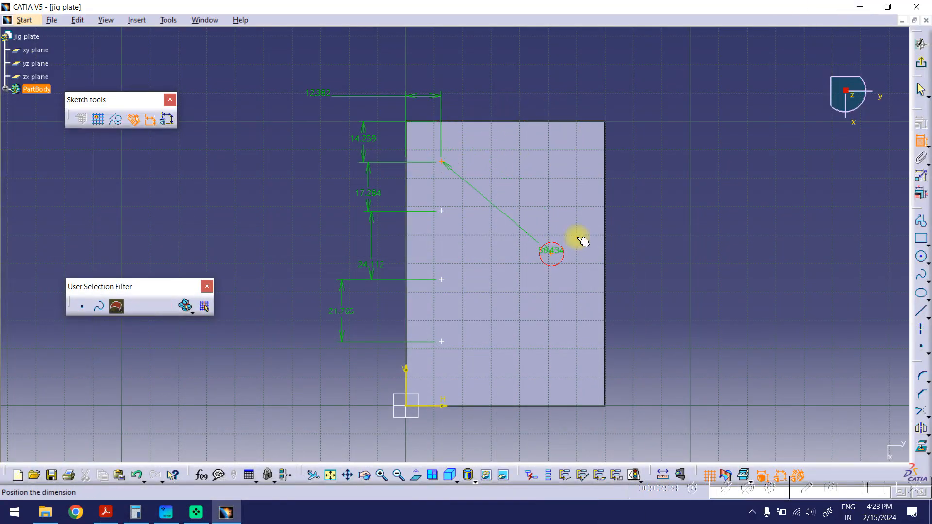
{"action": "right_click", "coordinate": [667, 219]}
{"action": "left_click", "coordinate": [699, 257]}
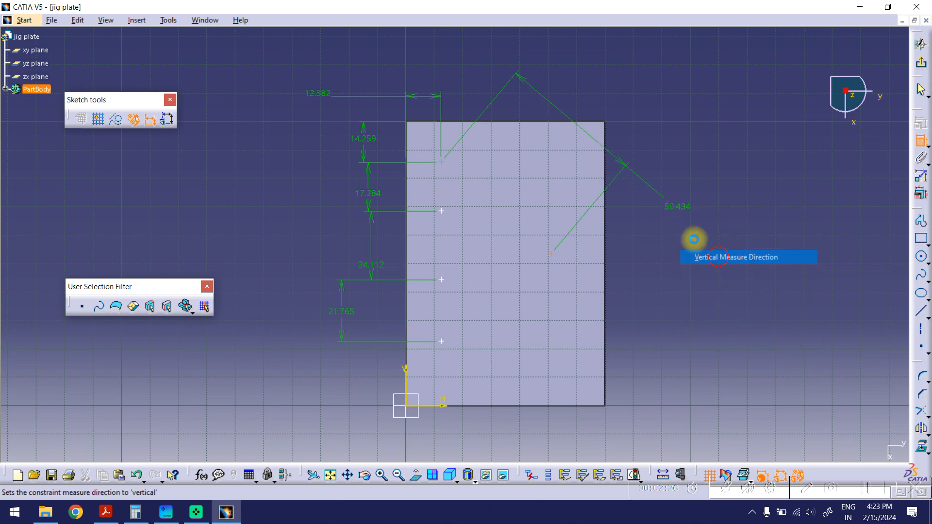
{"action": "left_click", "coordinate": [701, 218]}
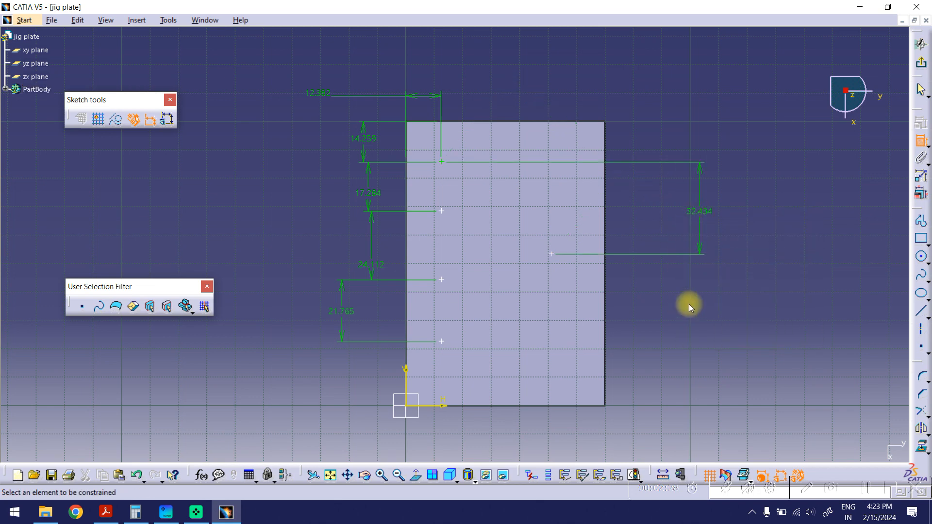
- Dimension the horizontal distance between the column's second point and the single point right of centre
{"action": "left_click", "coordinate": [552, 254]}
{"action": "right_click", "coordinate": [514, 68]}
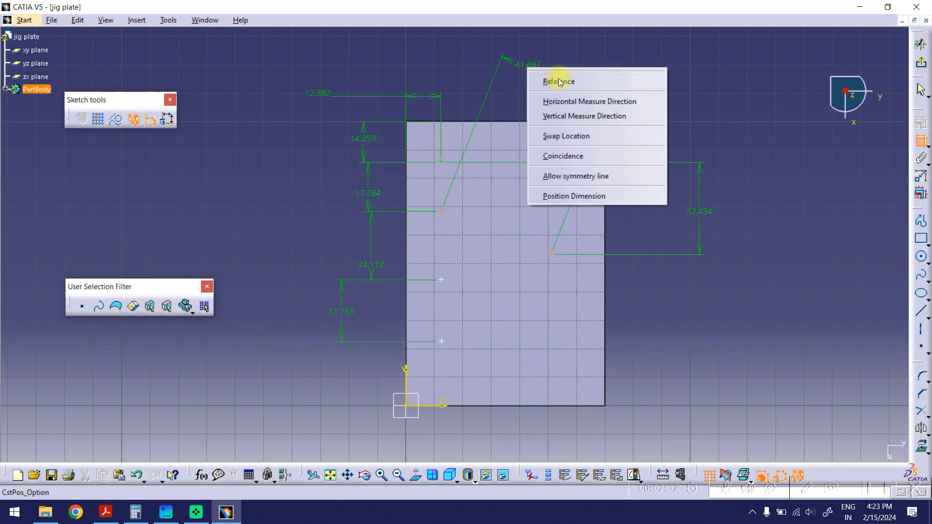
{"action": "left_click", "coordinate": [546, 99]}
{"action": "left_click", "coordinate": [500, 71]}
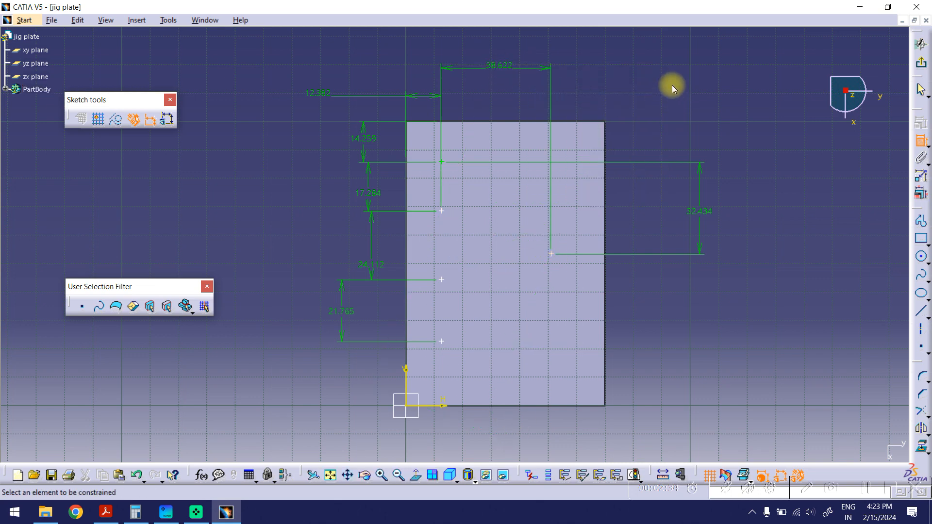
- Draw a vertical line from the column's uppermost point to its lowest point and convert it to a construction element
{"action": "middle_click_drag", "start_coordinate": [671, 86], "coordinate": [654, 81]}
{"action": "left_click", "coordinate": [921, 311]}
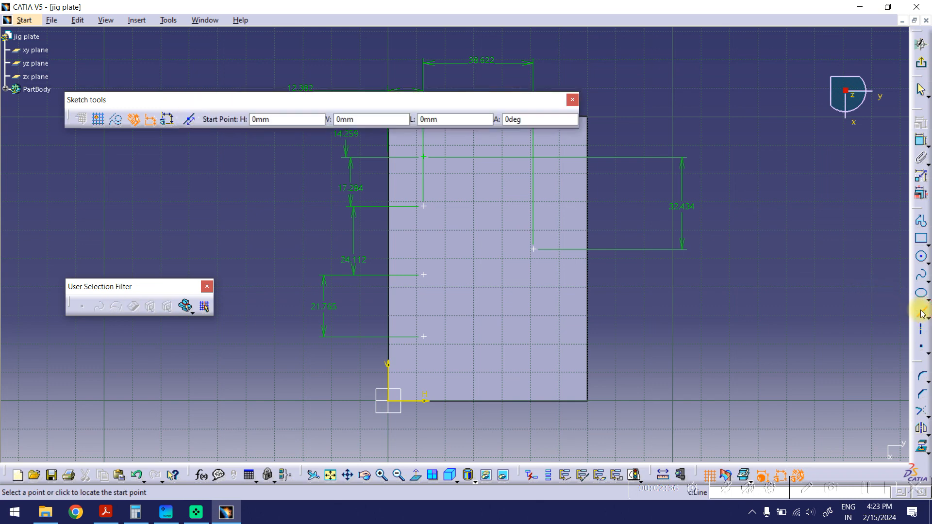
{"action": "left_click", "coordinate": [422, 157]}
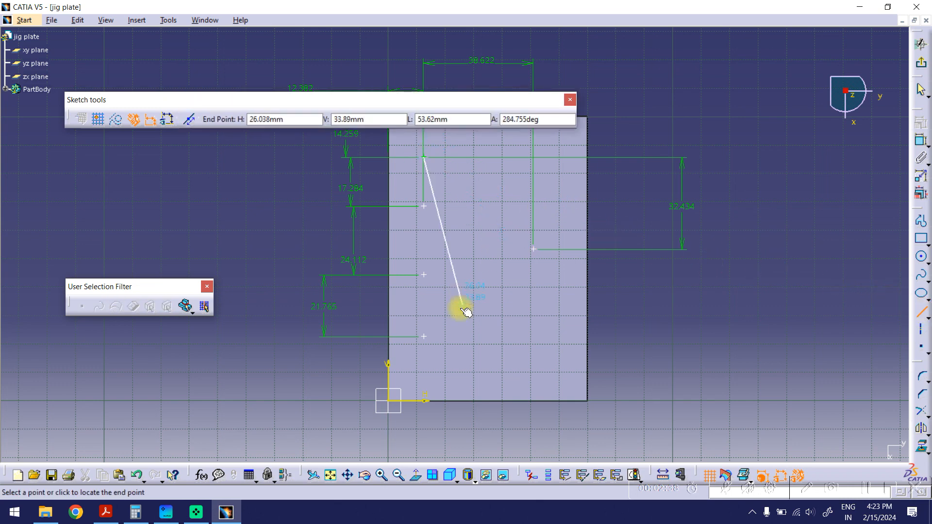
{"action": "left_click", "coordinate": [424, 336]}
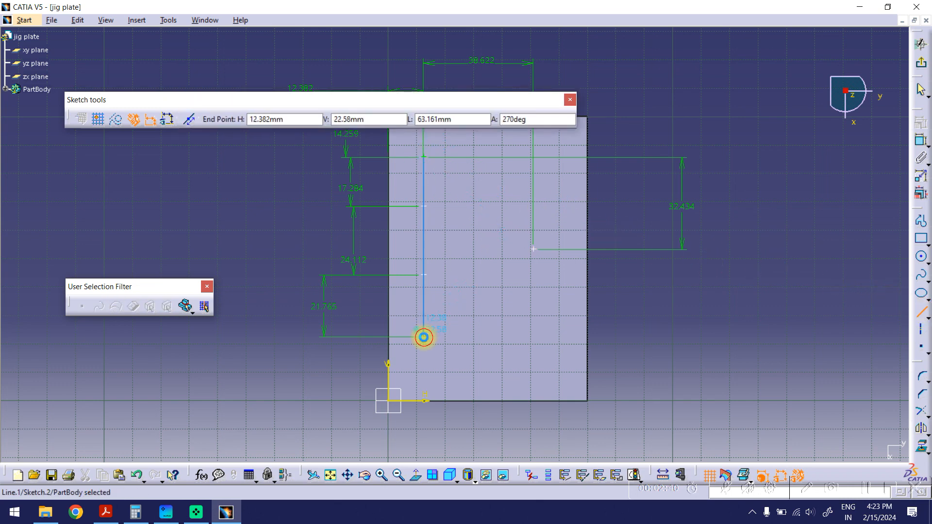
{"action": "left_click", "coordinate": [659, 326]}
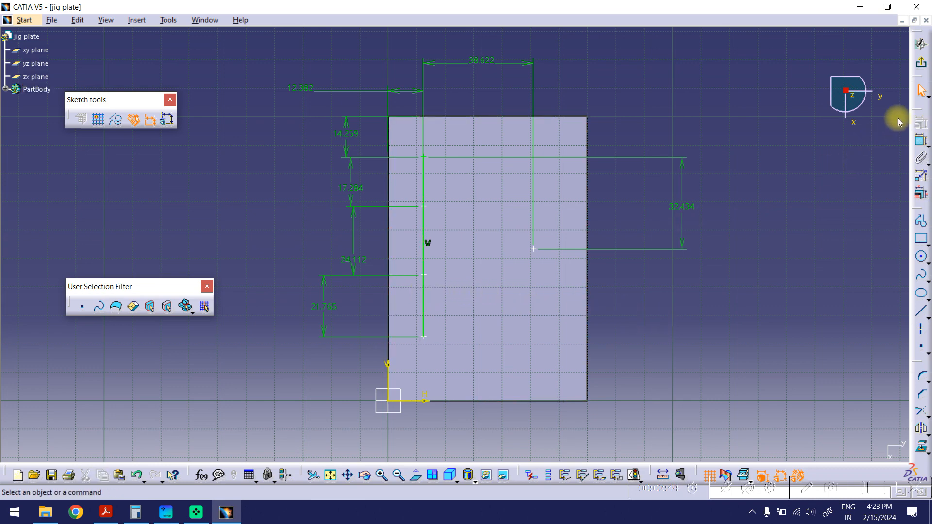
{"action": "right_click", "coordinate": [428, 301]}
{"action": "mouse_move", "coordinate": [486, 480]}
{"action": "left_click", "coordinate": [582, 482]}
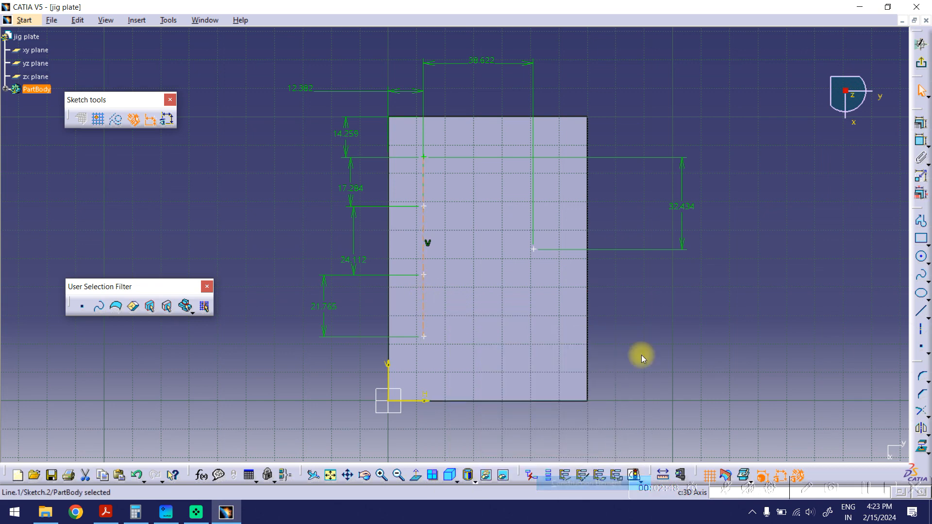
- Constrain the column's second and third points to be coincident with the vertical construction line
{"action": "middle_click_drag", "start_coordinate": [651, 337], "coordinate": [660, 344]}
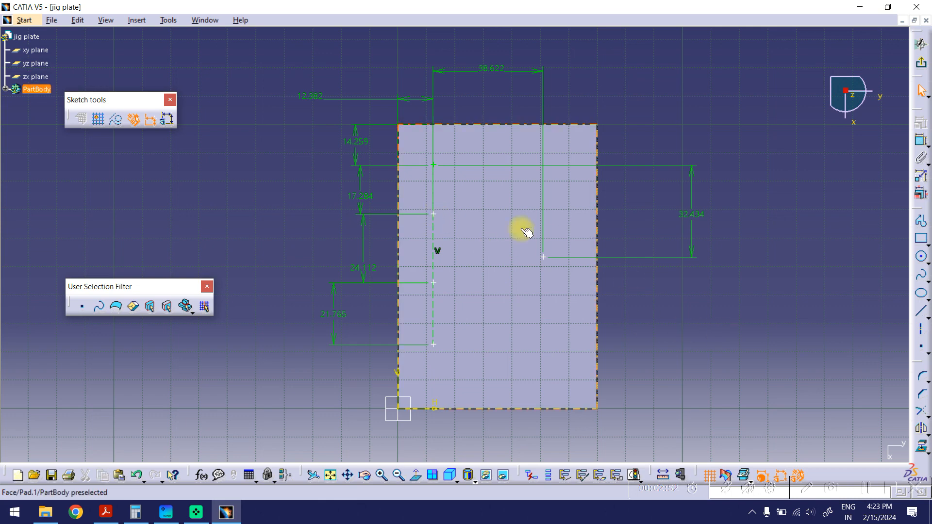
{"action": "left_click", "coordinate": [433, 212]}
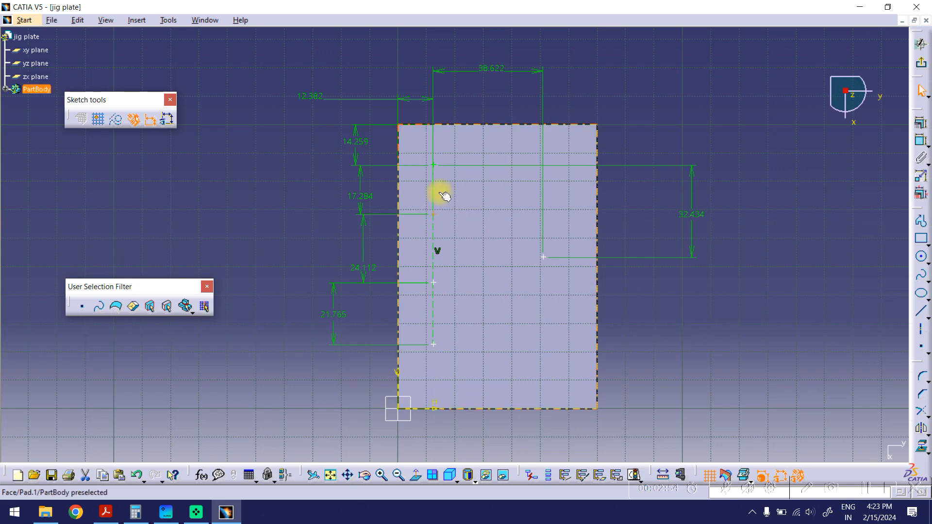
{"action": "left_click", "coordinate": [433, 194], "text": "ctrl"}
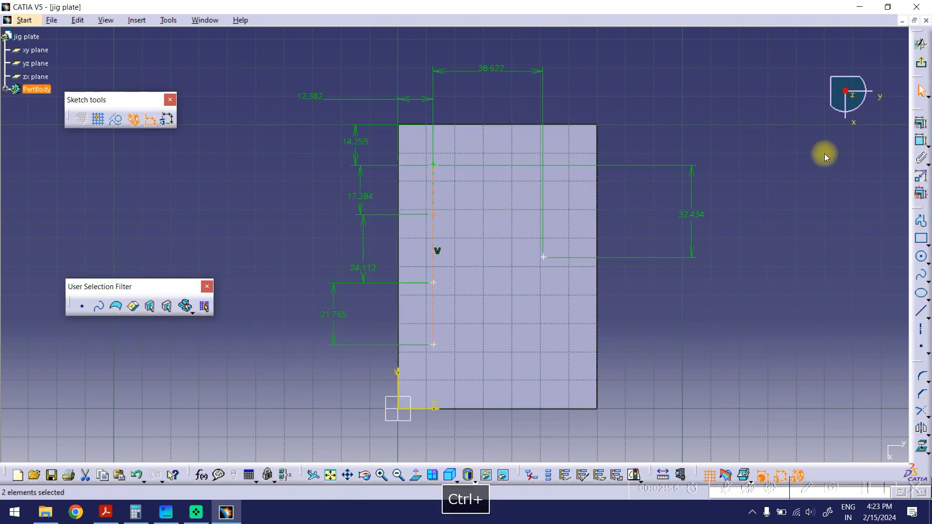
{"action": "left_click", "coordinate": [921, 123]}
{"action": "left_click", "coordinate": [861, 290]}
{"action": "left_click", "coordinate": [832, 445]}
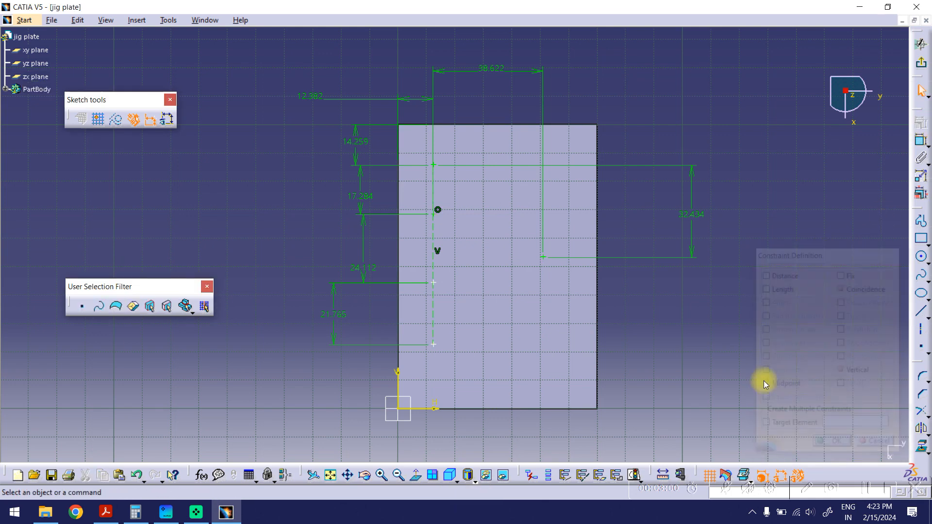
{"action": "left_click", "coordinate": [436, 283]}
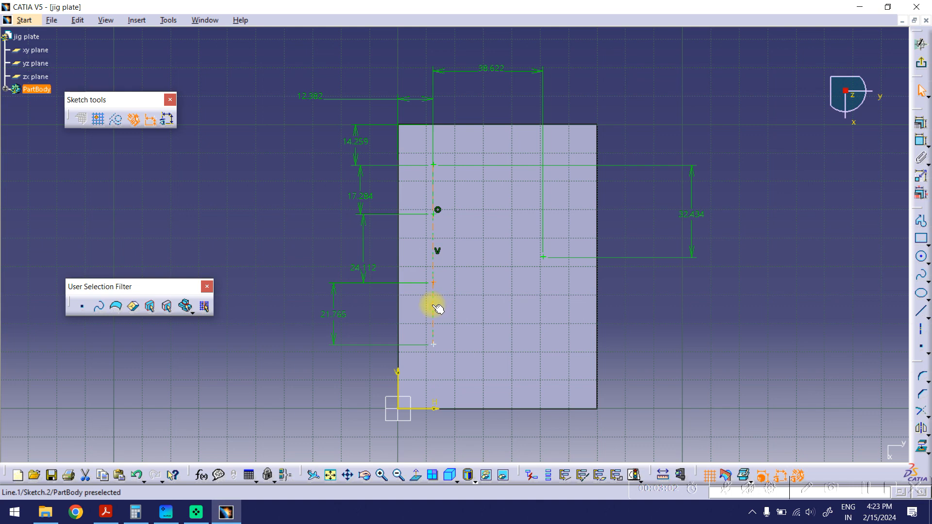
{"action": "left_click", "coordinate": [431, 306], "text": "ctrl"}
{"action": "left_click", "coordinate": [922, 124]}
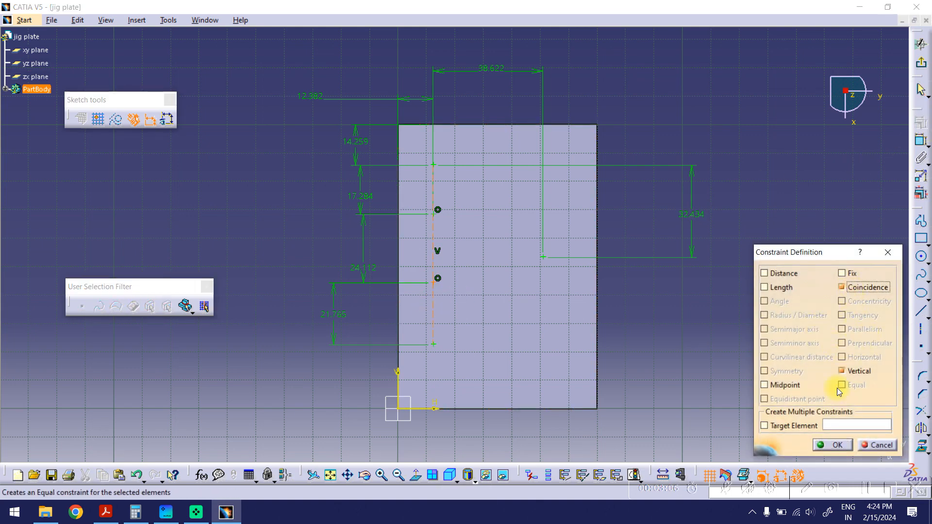
{"action": "left_click", "coordinate": [831, 444]}
- Set the distance from the plate's upper edge to the column's uppermost point to 12 mm and the spacing to the second point to 15 mm
{"action": "mouse_move", "coordinate": [678, 331]}
{"action": "middle_mouse_down", "text": "ctrl"}
{"action": "mouse_move", "coordinate": [684, 303]}
{"action": "mouse_move", "coordinate": [674, 331]}
{"action": "middle_mouse_up", "text": "ctrl"}
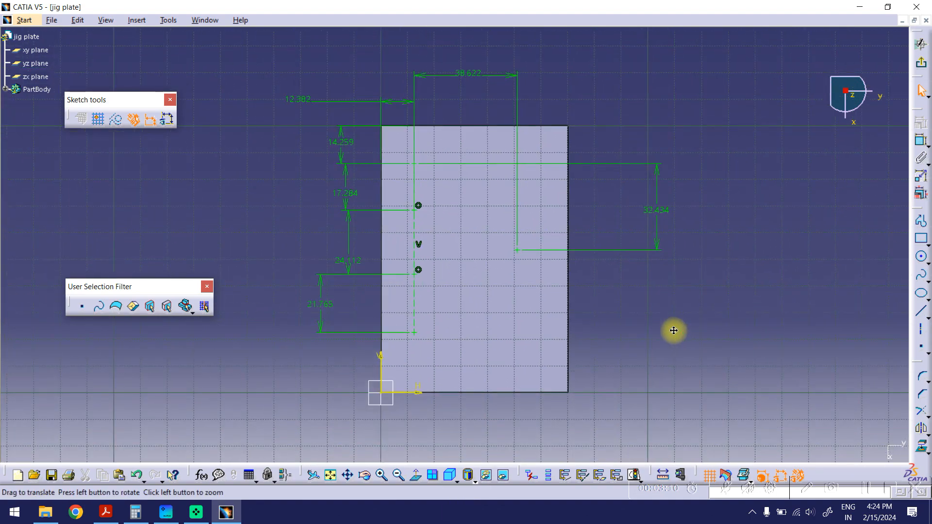
{"action": "left_click", "coordinate": [106, 512]}
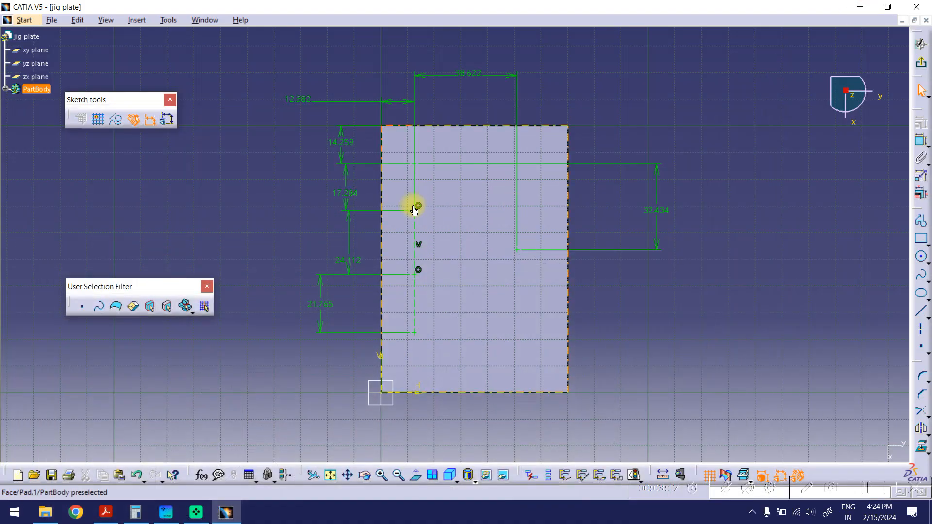
{"action": "left_click", "coordinate": [858, 10]}
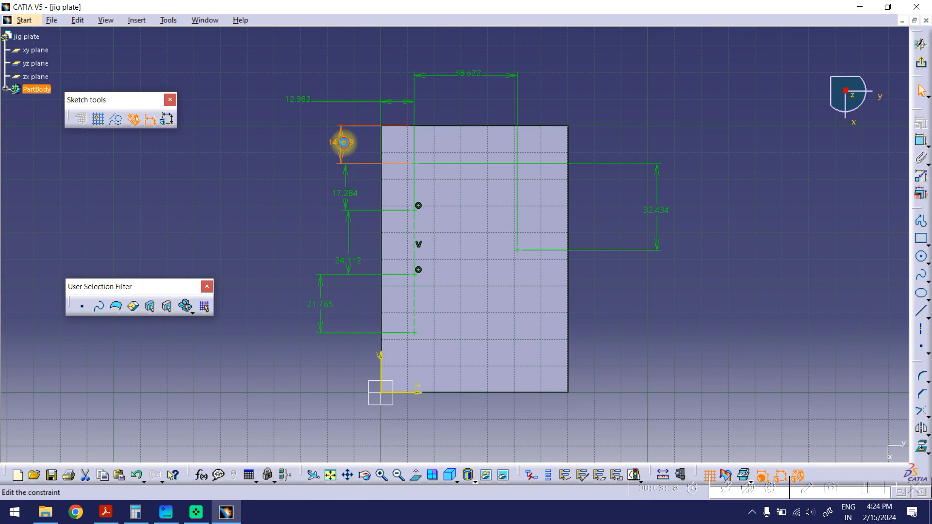
{"action": "double_click", "coordinate": [344, 143]}
{"action": "type", "text": "1"}
{"action": "key", "text": "Return"}
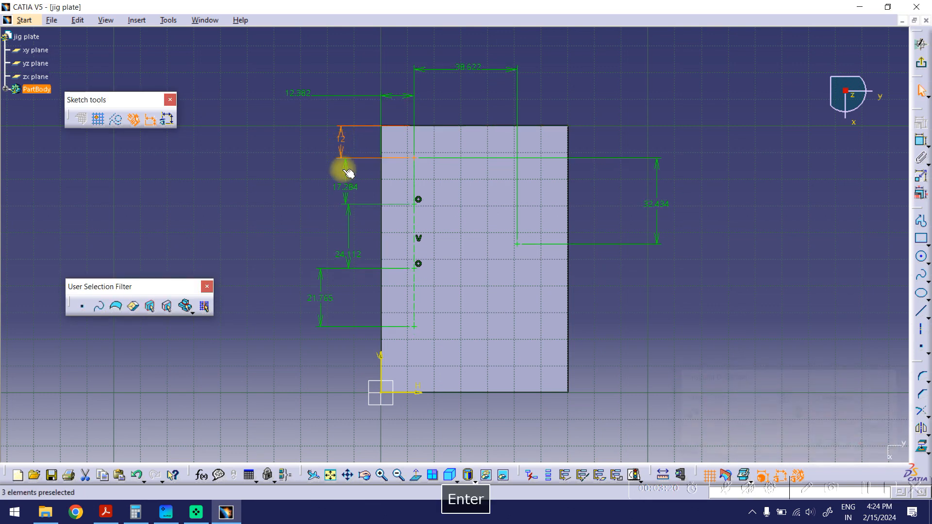
{"action": "double_click", "coordinate": [347, 186]}
{"action": "type", "text": "15"}
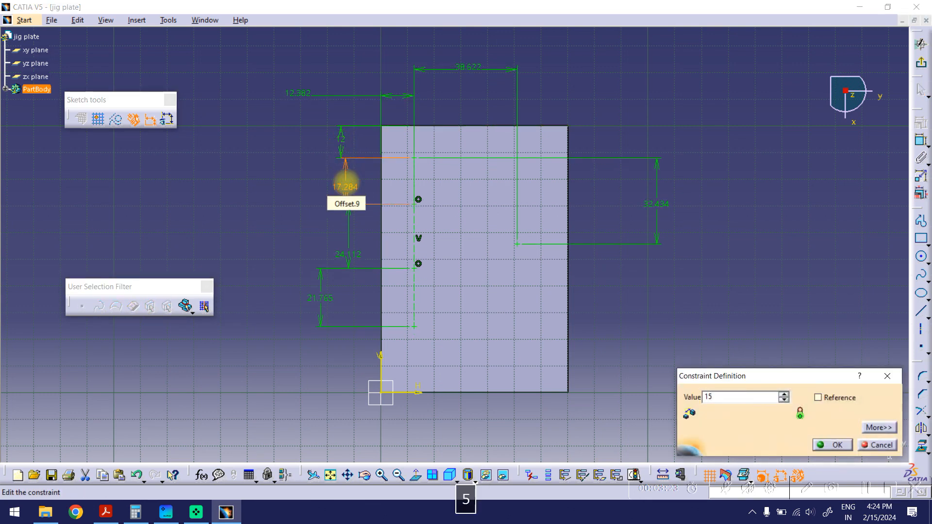
{"action": "key", "text": "Return"}
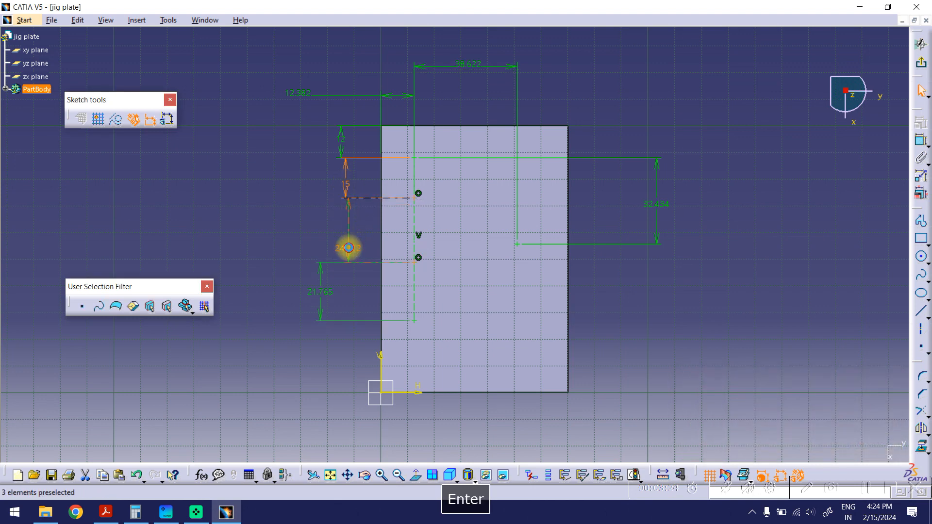
- Set the vertical spacing between the column's second and third points to 46 mm and between the third and lowest points to 15 mm
{"action": "double_click", "coordinate": [349, 250]}
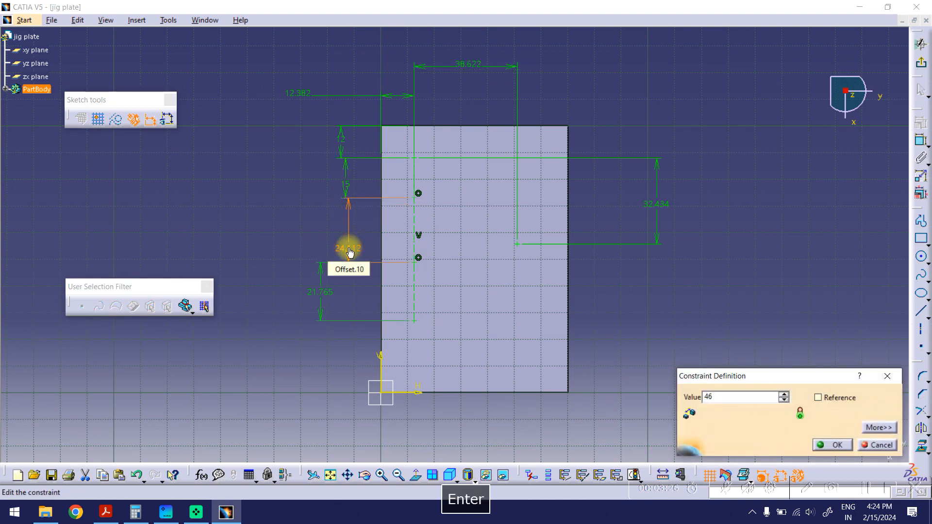
{"action": "key", "text": "Return"}
{"action": "double_click", "coordinate": [329, 345]}
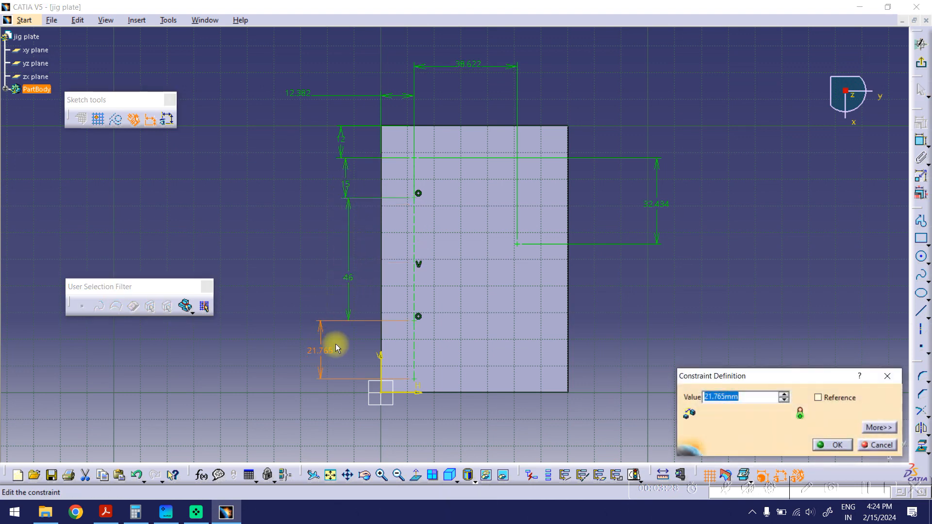
{"action": "type", "text": "15"}
{"action": "key", "text": "Return"}
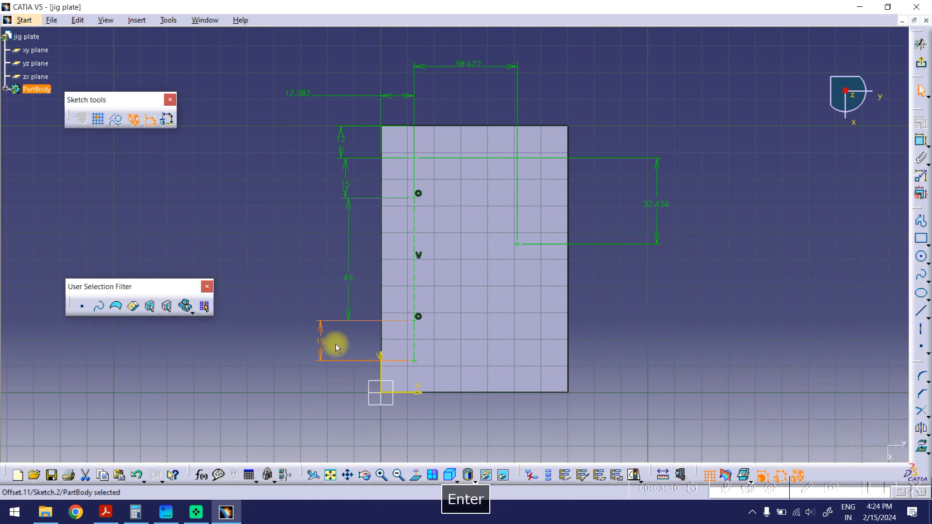
- Check the drawing and set the horizontal distances to 10 mm from the plate edge to the column and 45 mm from the column to the single point
{"action": "left_click", "coordinate": [108, 515]}
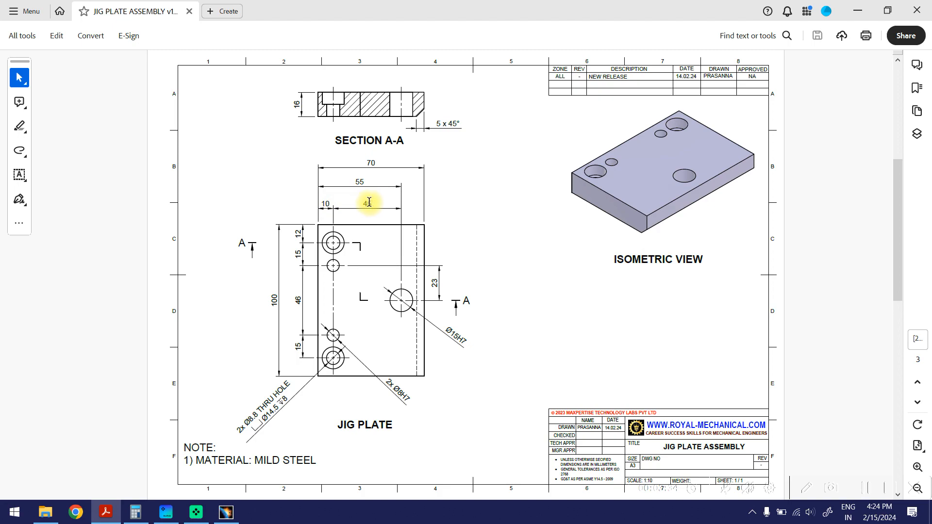
{"action": "left_click", "coordinate": [858, 10]}
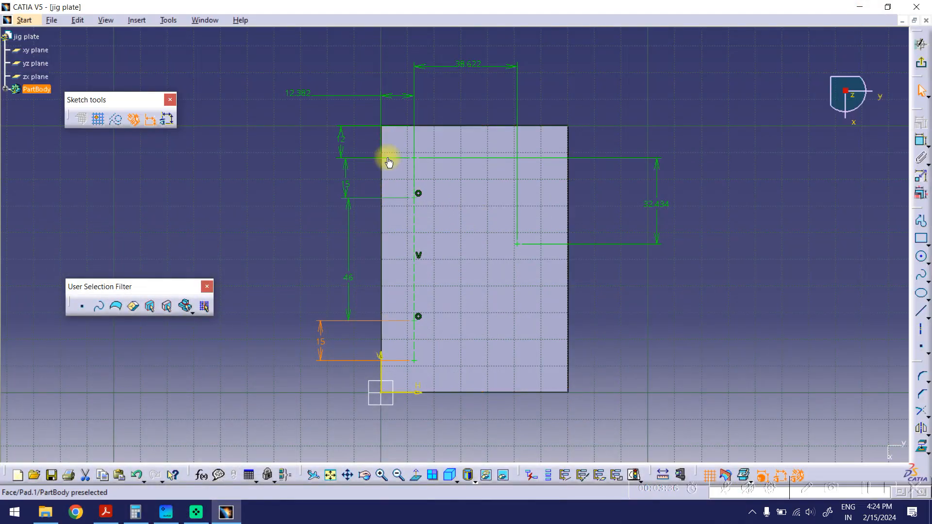
{"action": "double_click", "coordinate": [301, 93]}
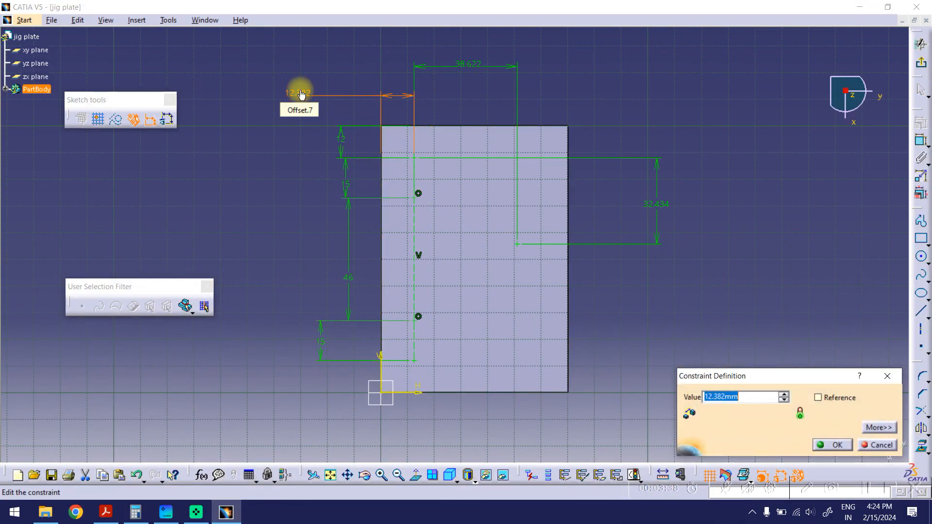
{"action": "type", "text": "1"}
{"action": "key", "text": "Return"}
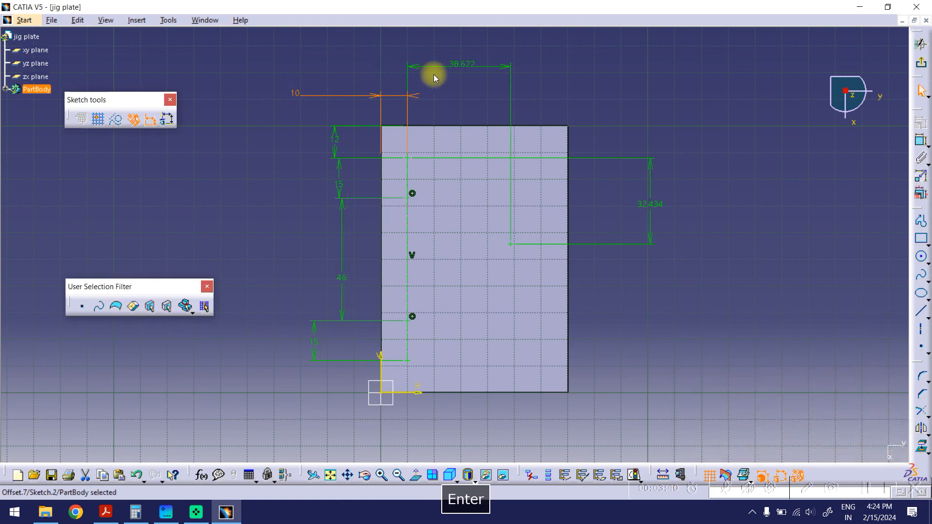
{"action": "double_click", "coordinate": [466, 65]}
{"action": "type", "text": "45"}
{"action": "key", "text": "Return"}
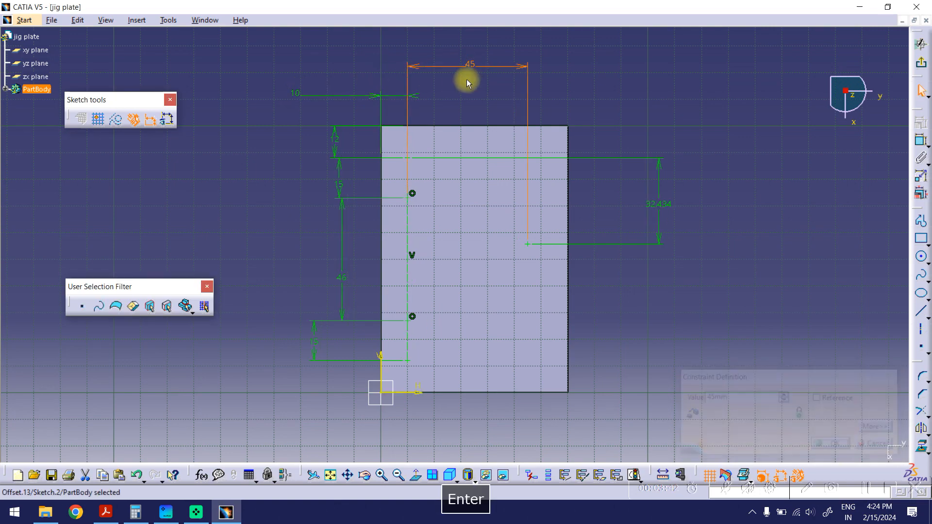
- Check the drawing and set the vertical distance between the column's uppermost point and the single point to 23 mm
{"action": "left_click", "coordinate": [104, 513]}
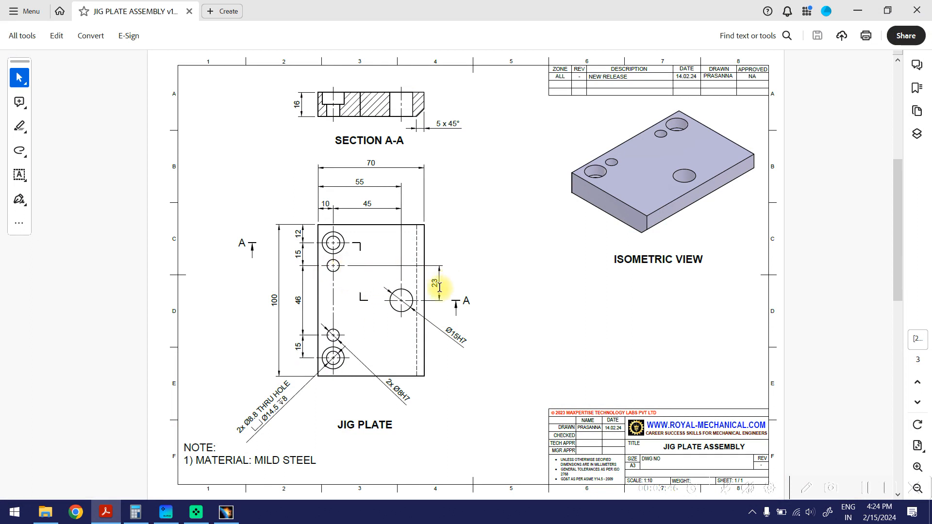
{"action": "left_click", "coordinate": [858, 11]}
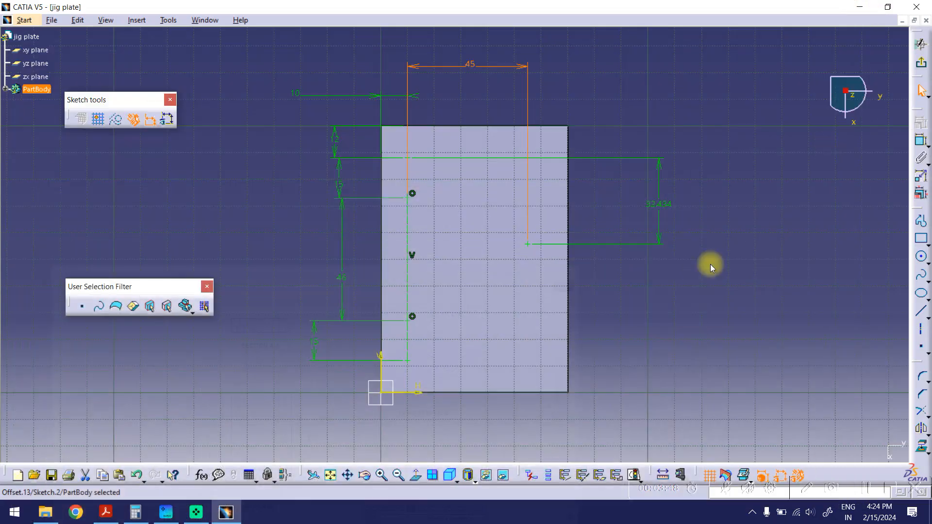
{"action": "double_click", "coordinate": [663, 208]}
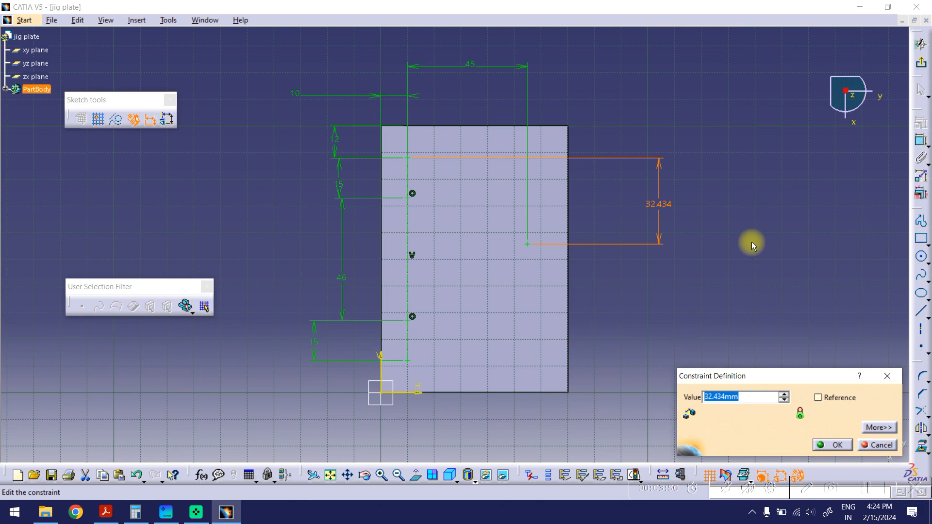
{"action": "type", "text": "23"}
{"action": "key", "text": "Return"}
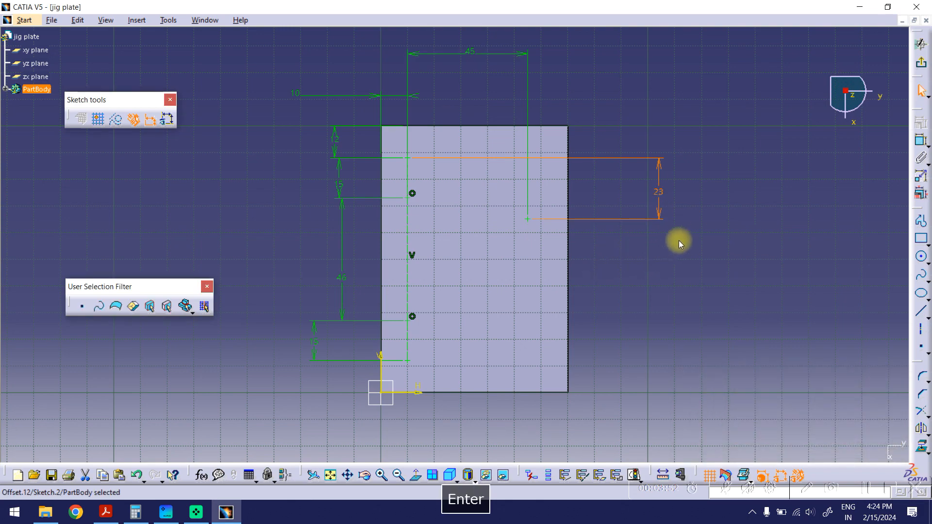
{"action": "middle_click_drag", "start_coordinate": [679, 240], "coordinate": [671, 240]}
{"action": "left_click", "coordinate": [652, 261]}
{"action": "mouse_move", "coordinate": [606, 274]}
{"action": "middle_mouse_down", "text": "ctrl"}
{"action": "mouse_move", "coordinate": [624, 249]}
{"action": "mouse_move", "coordinate": [620, 260]}
{"action": "middle_mouse_up", "text": "ctrl"}
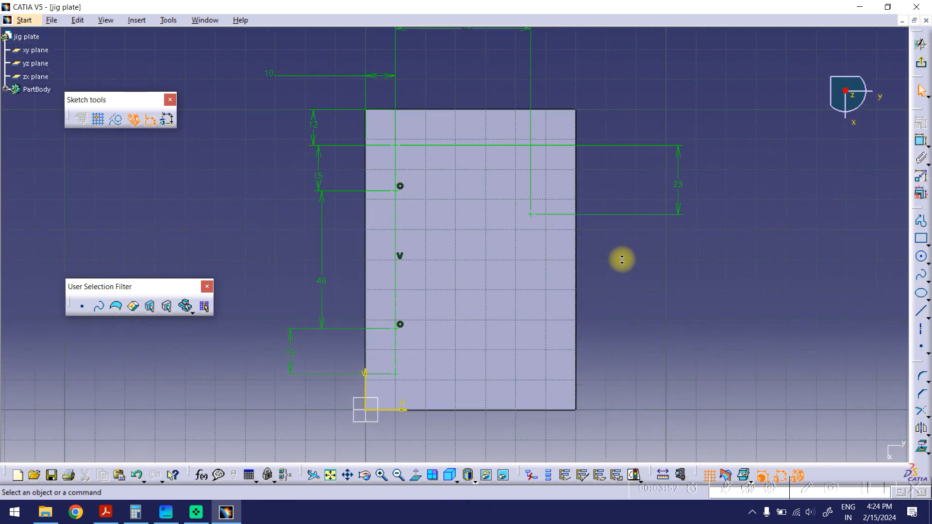
- Replace the single point's vertical dimension with a vertical dimension measured from the column's second point
{"action": "left_click", "coordinate": [681, 186]}
{"action": "key", "text": "Delete"}
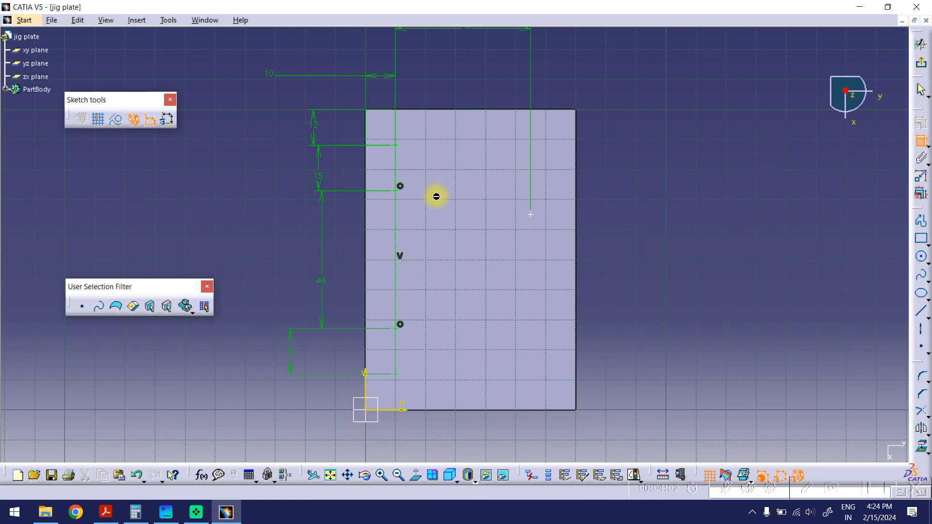
{"action": "left_click", "coordinate": [396, 194]}
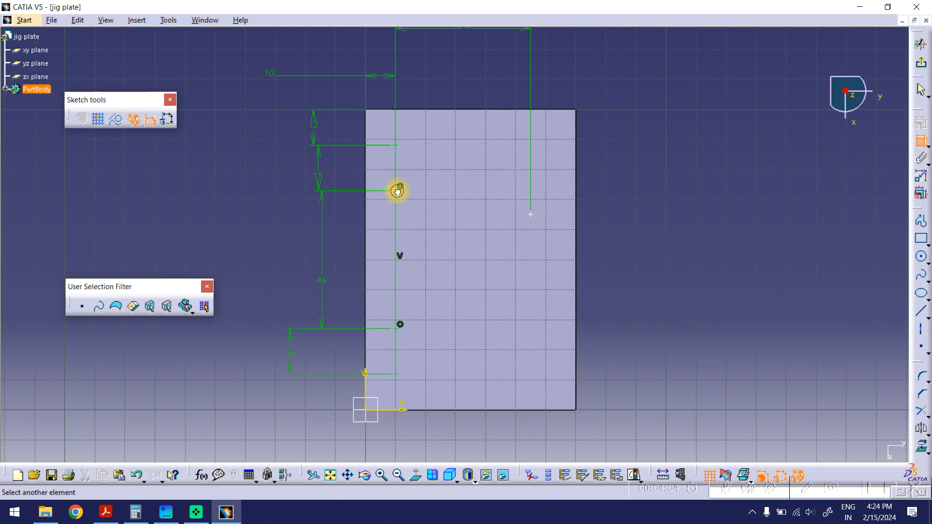
{"action": "left_click", "coordinate": [536, 219]}
{"action": "right_click", "coordinate": [649, 196]}
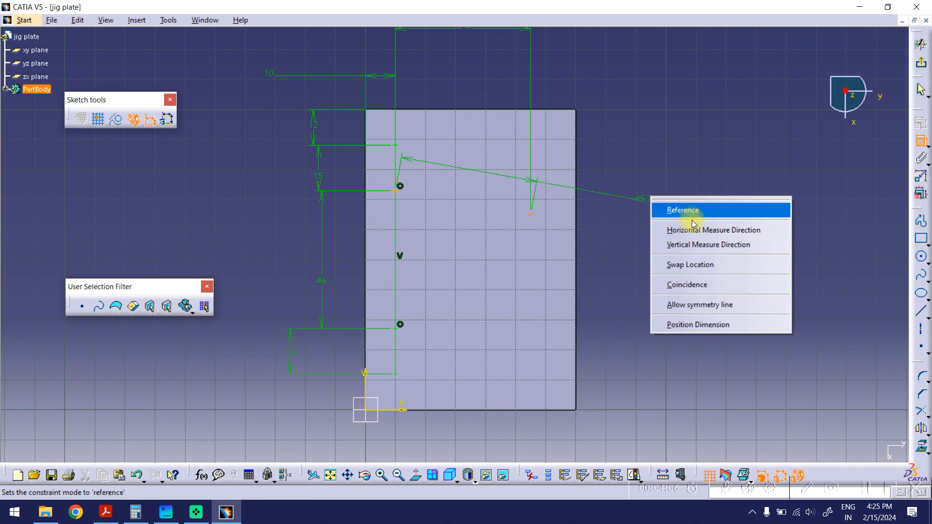
{"action": "left_click", "coordinate": [679, 244]}
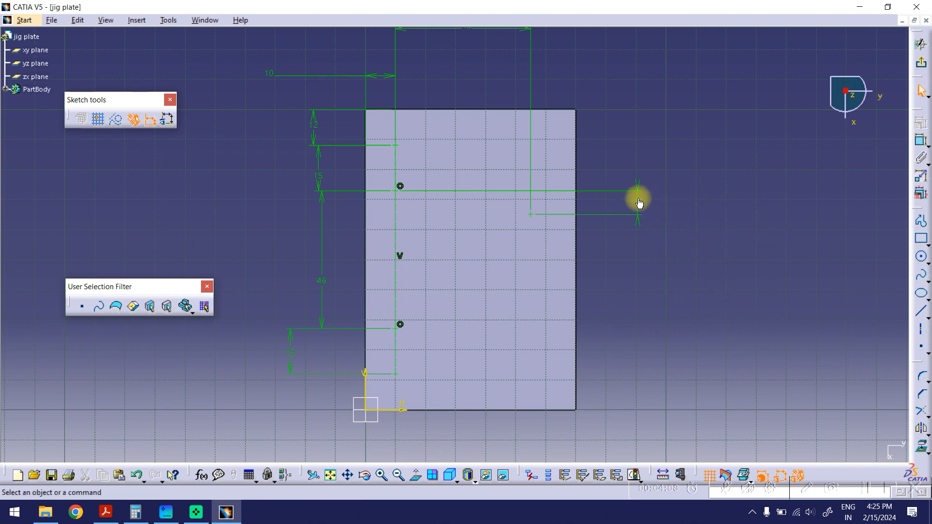
- Set the vertical distance between the column's second point and the single point to 23 mm and exit the sketch
{"action": "double_click", "coordinate": [643, 205]}
{"action": "type", "text": "2"}
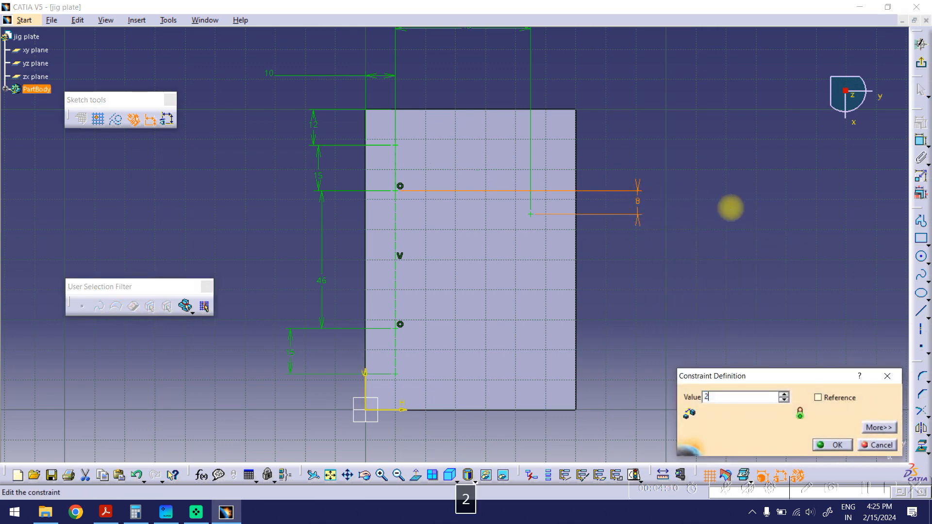
{"action": "type", "text": "3"}
{"action": "key", "text": "Return"}
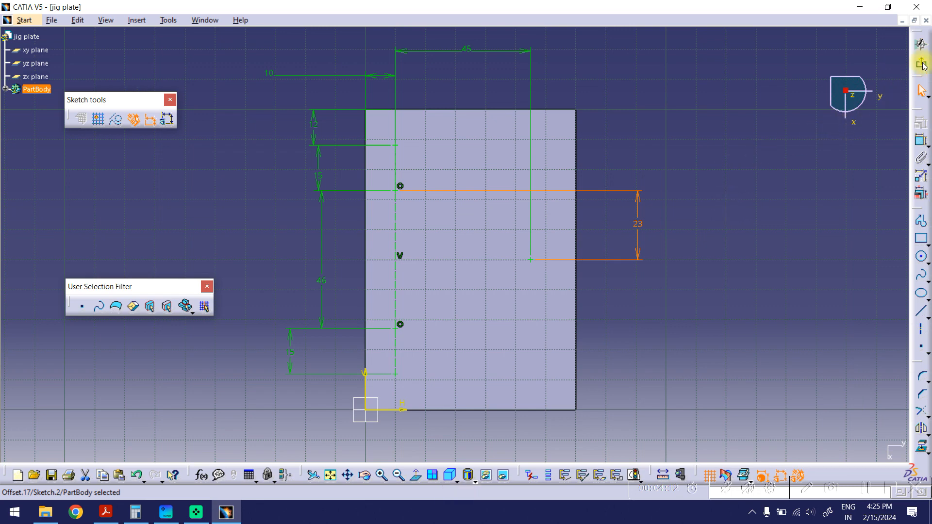
{"action": "left_click", "coordinate": [922, 65]}
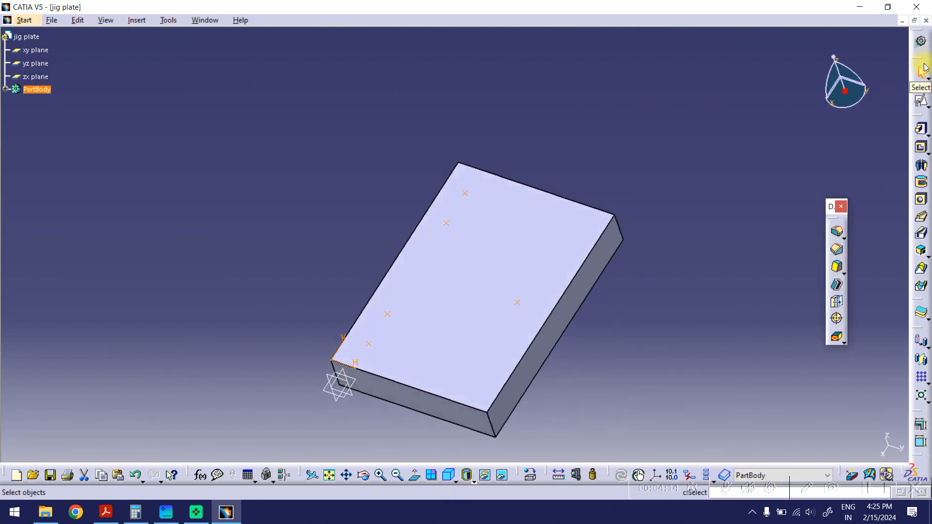
- Start a hole on the plate's top face at the column's uppermost sketch point, with extension Up To Last and type Counterbored
{"action": "mouse_move", "coordinate": [575, 185]}
{"action": "middle_mouse_down", "text": "ctrl"}
{"action": "mouse_move", "coordinate": [583, 157]}
{"action": "mouse_move", "coordinate": [580, 168]}
{"action": "middle_mouse_up", "text": "ctrl"}
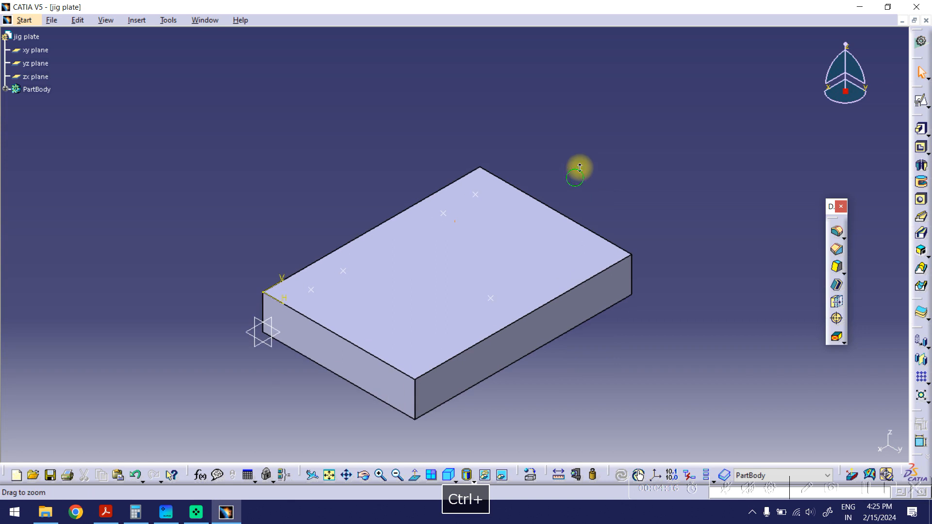
{"action": "left_click", "coordinate": [921, 200]}
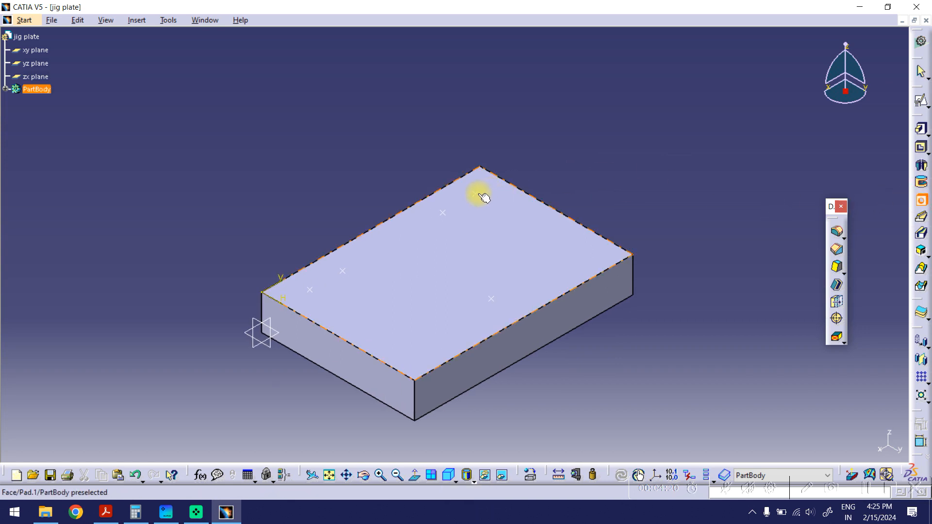
{"action": "left_click", "coordinate": [523, 232]}
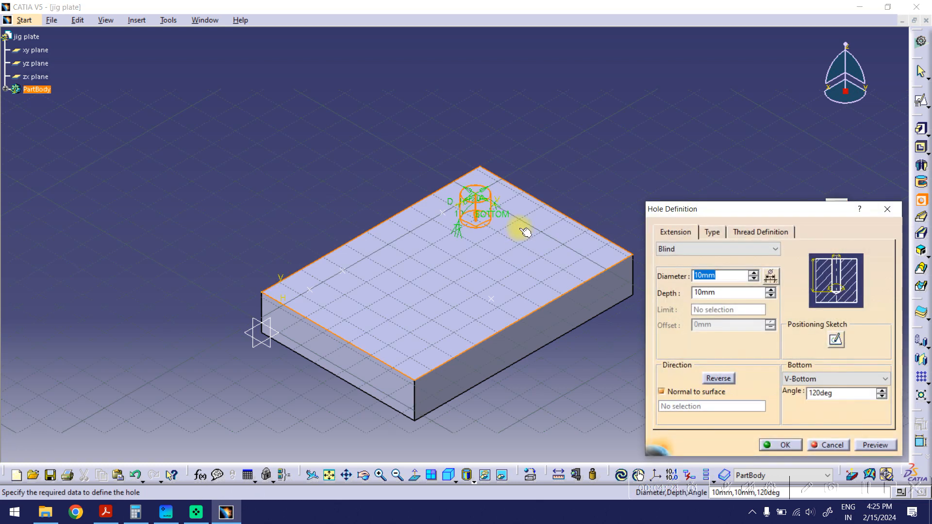
{"action": "left_click", "coordinate": [689, 253]}
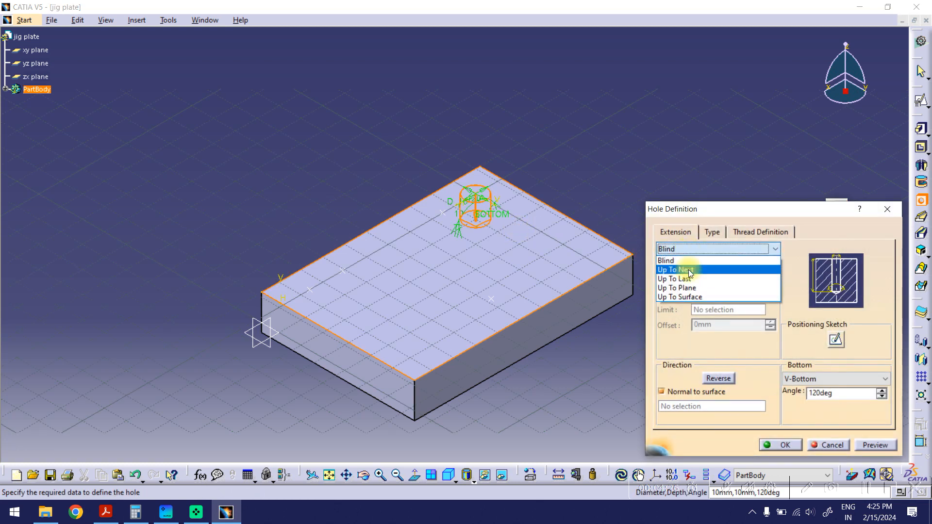
{"action": "left_click", "coordinate": [674, 277]}
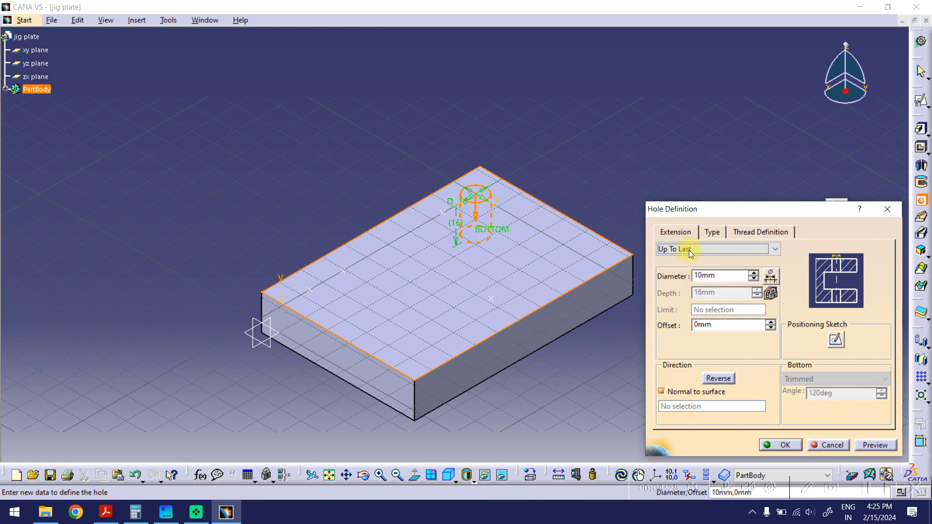
{"action": "left_click", "coordinate": [712, 237]}
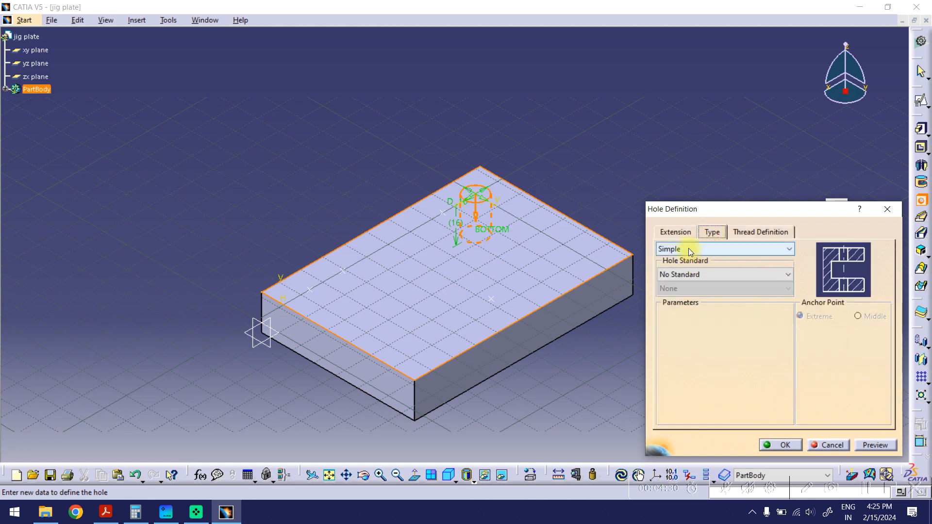
{"action": "left_click", "coordinate": [689, 249]}
{"action": "left_click", "coordinate": [684, 280]}
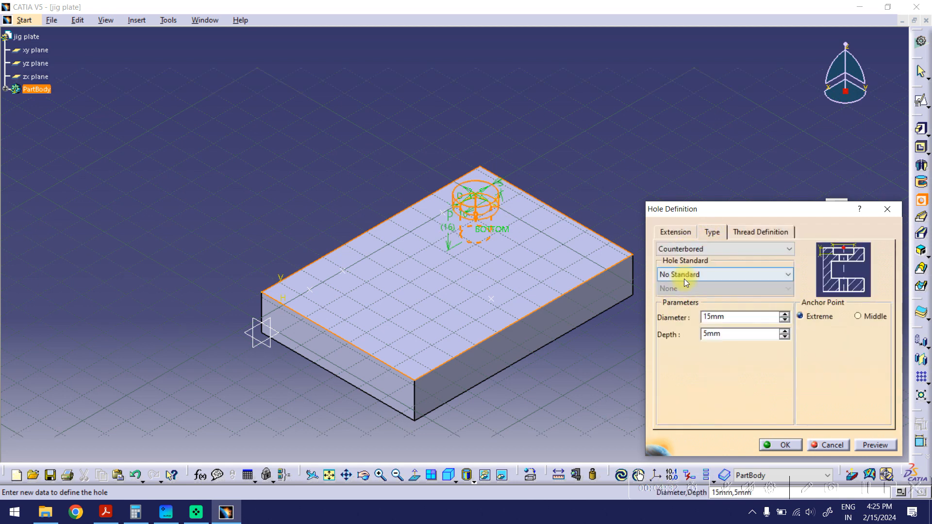
- Check the drawing for the counterbore size and set the counterbore diameter to 14.5 mm and its depth to 8 mm
{"action": "left_click", "coordinate": [105, 512]}
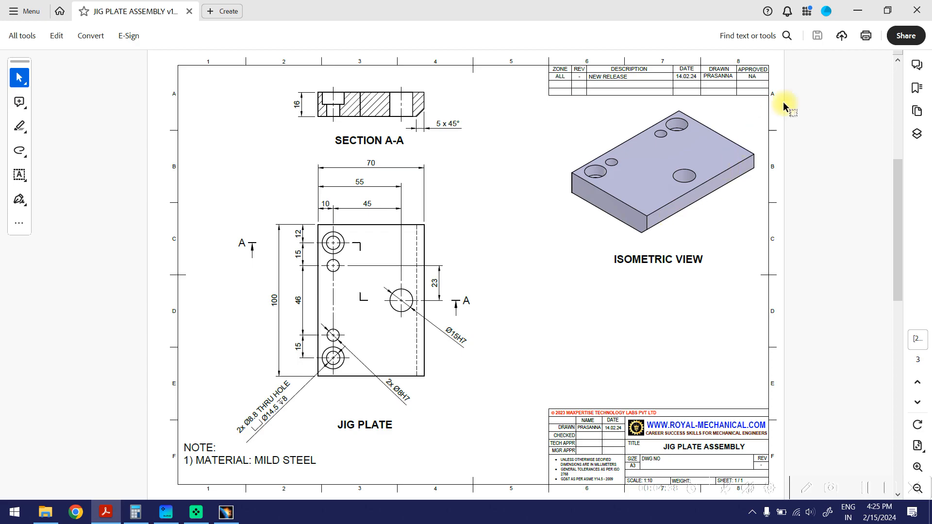
{"action": "left_click", "coordinate": [857, 11]}
{"action": "left_click_drag", "start_coordinate": [728, 316], "coordinate": [666, 318]}
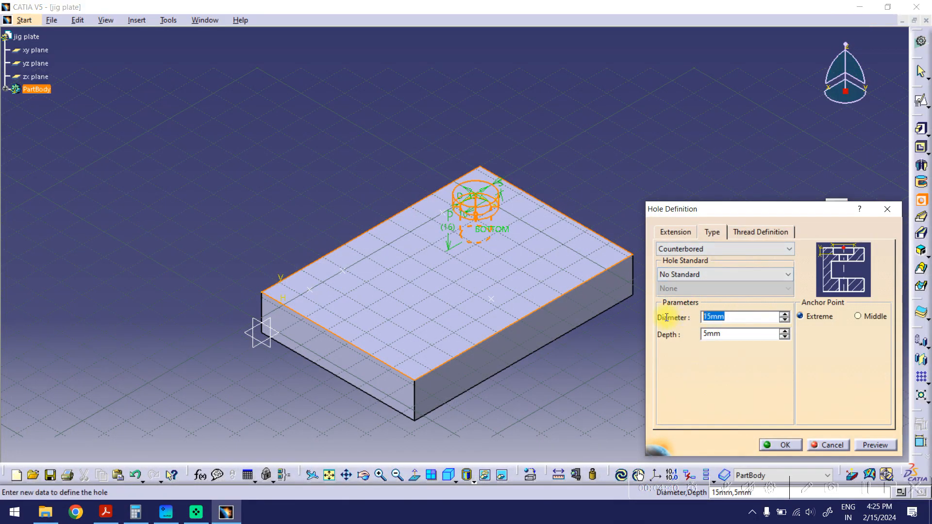
{"action": "type", "text": "1"}
{"action": "key", "text": "Tab"}
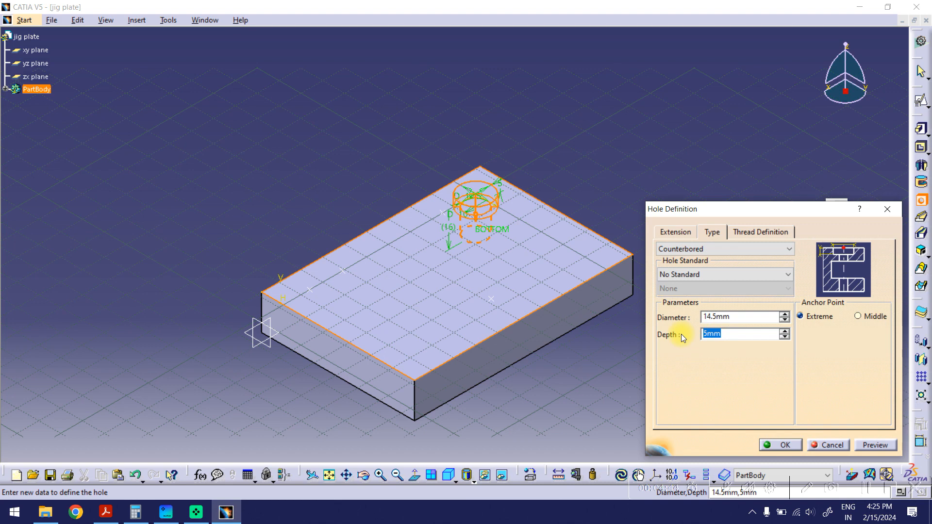
{"action": "type", "text": "8"}
- Check the drawing, set the through-hole diameter to 8.8 mm and create the counterbored hole
{"action": "left_click", "coordinate": [669, 229]}
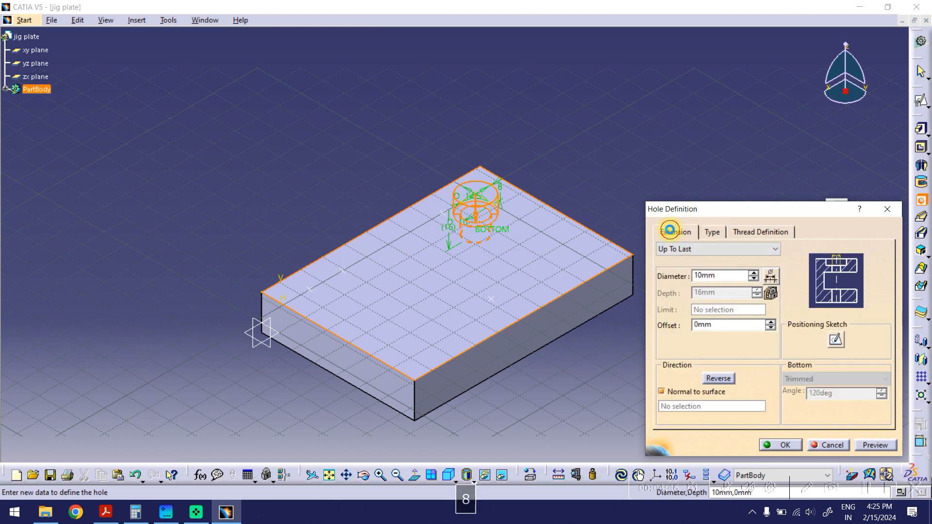
{"action": "left_click", "coordinate": [105, 513]}
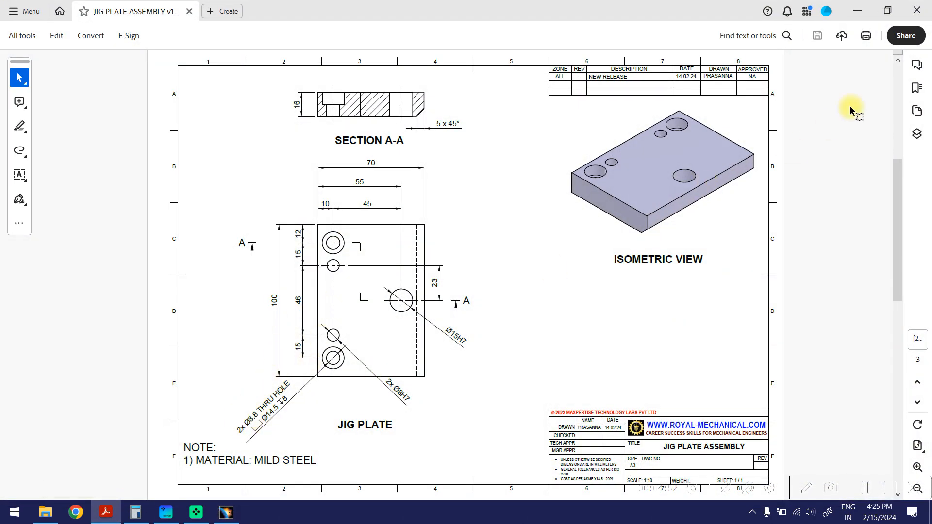
{"action": "left_click", "coordinate": [857, 10]}
{"action": "double_click", "coordinate": [726, 275]}
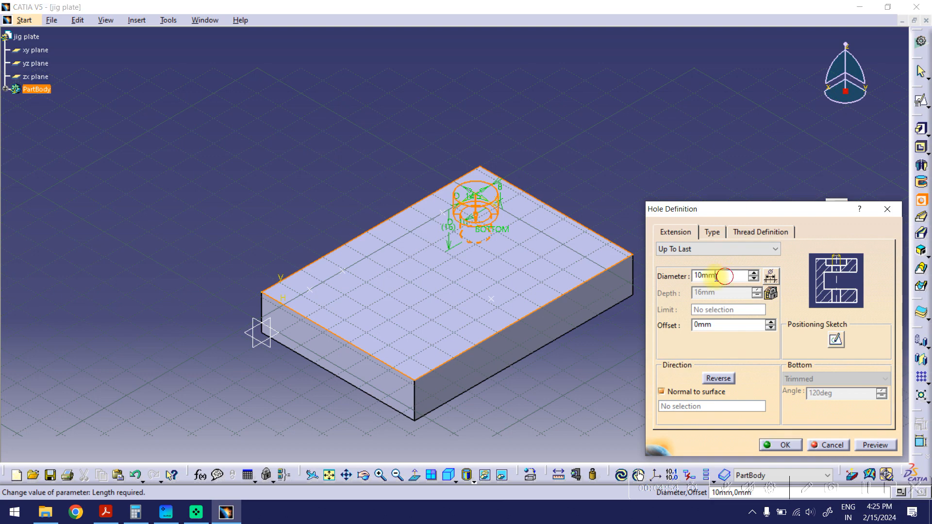
{"action": "type", "text": "8.8"}
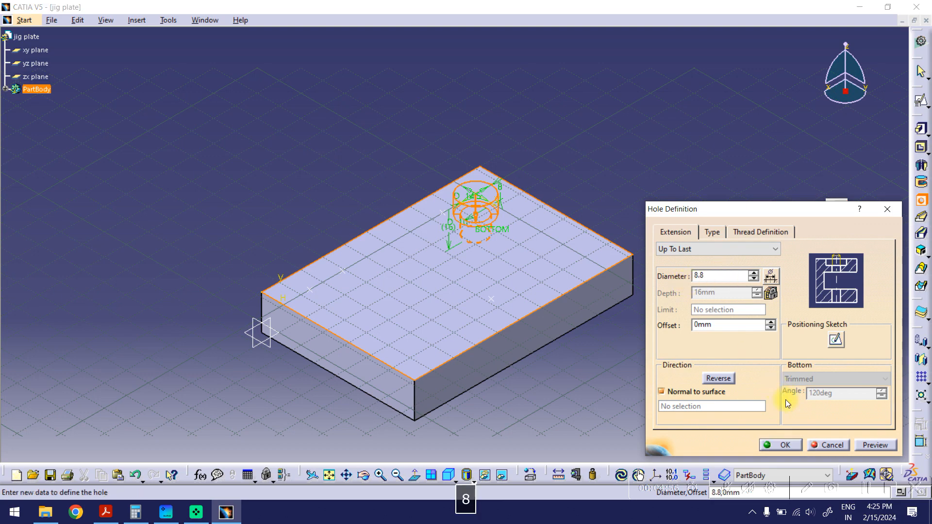
{"action": "left_click", "coordinate": [866, 446]}
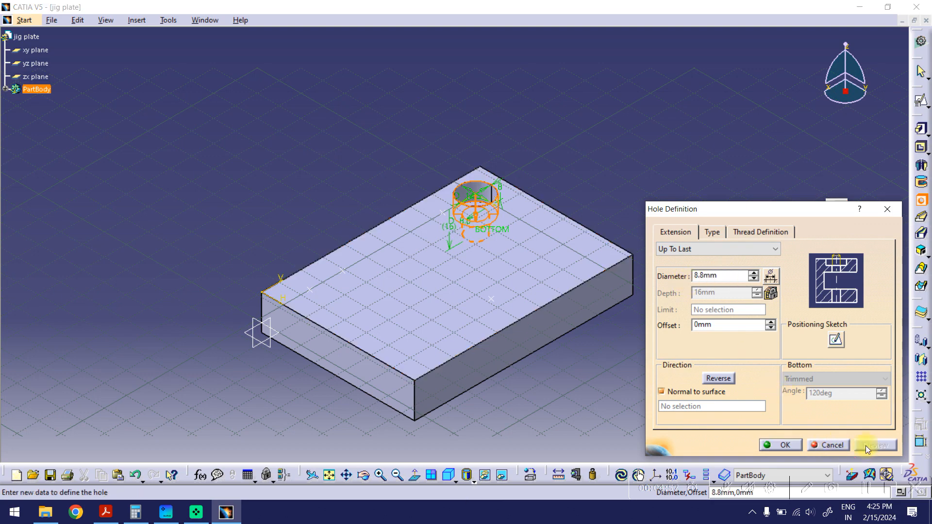
{"action": "left_click", "coordinate": [784, 445]}
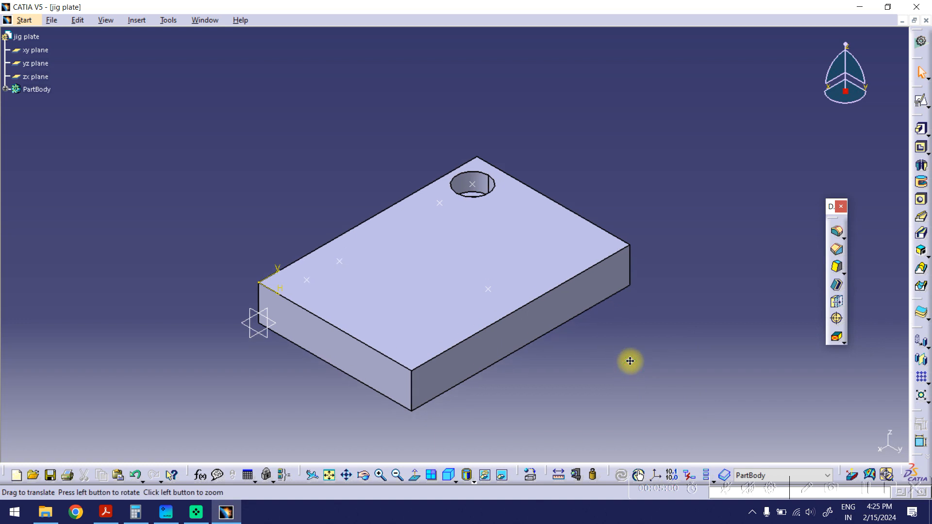
- Start a user pattern of the counterbored hole with the sketched points of Sketch.2 as positions
{"action": "left_click", "coordinate": [6, 88]}
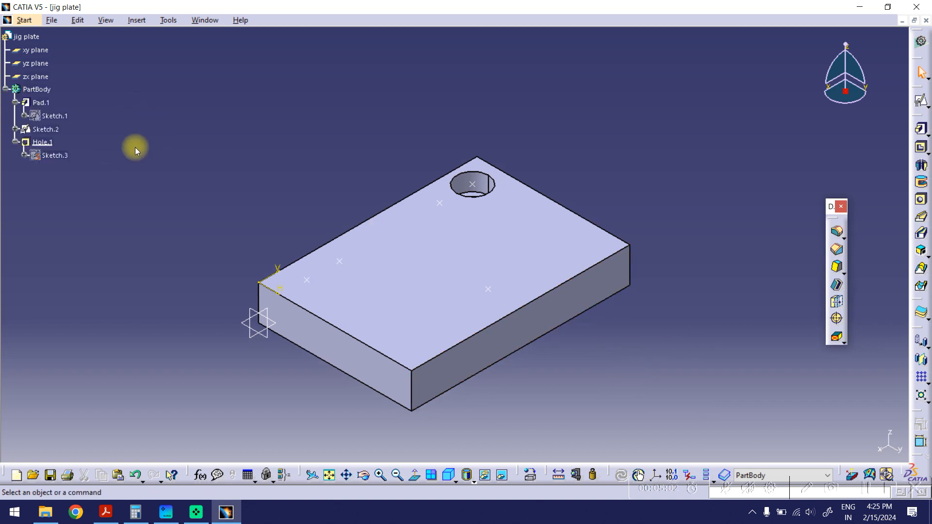
{"action": "left_click", "coordinate": [43, 142]}
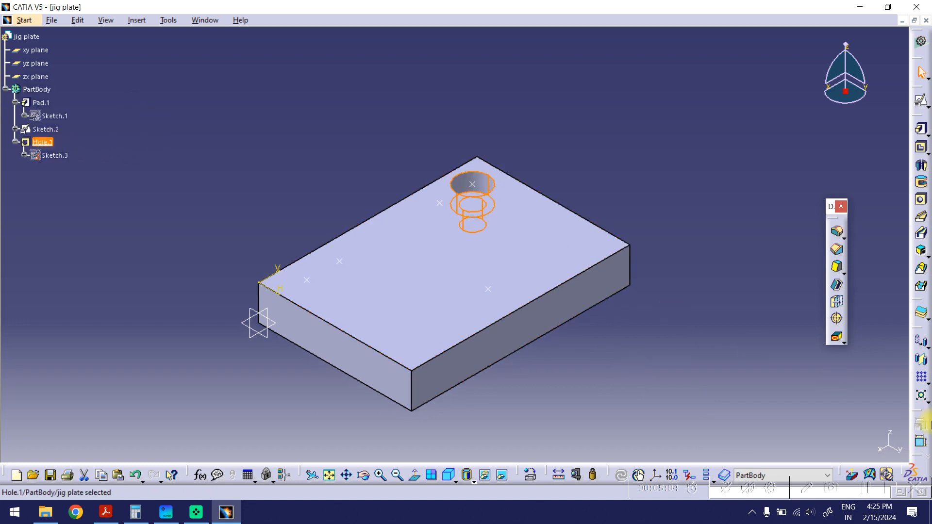
{"action": "left_click", "coordinate": [927, 383]}
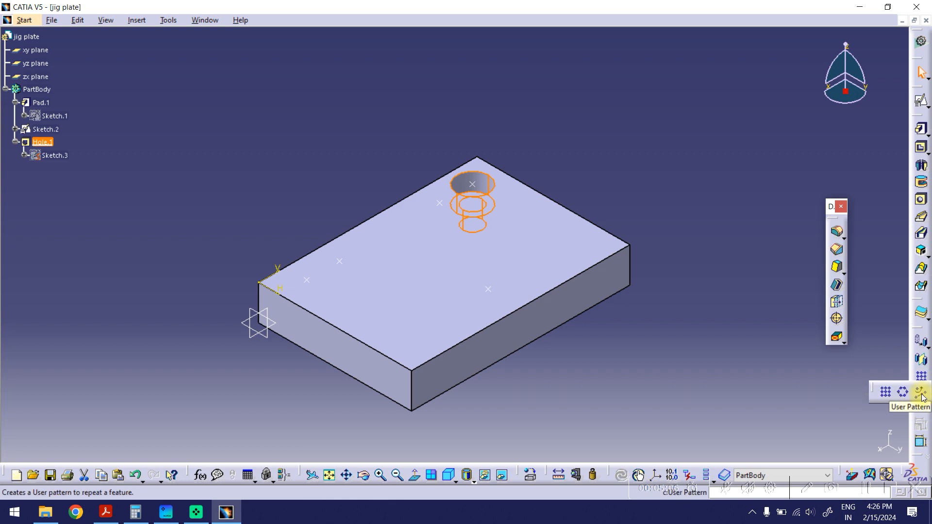
{"action": "left_click", "coordinate": [922, 395]}
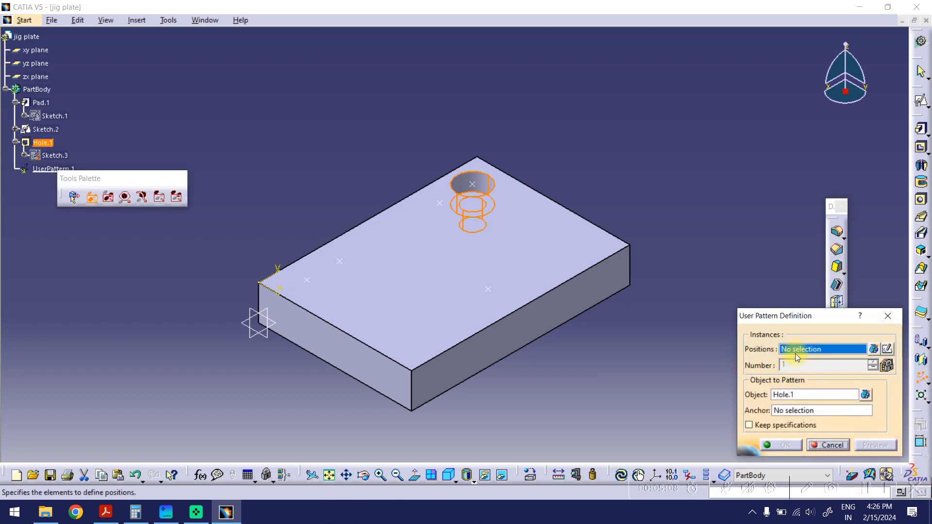
{"action": "left_click", "coordinate": [339, 261]}
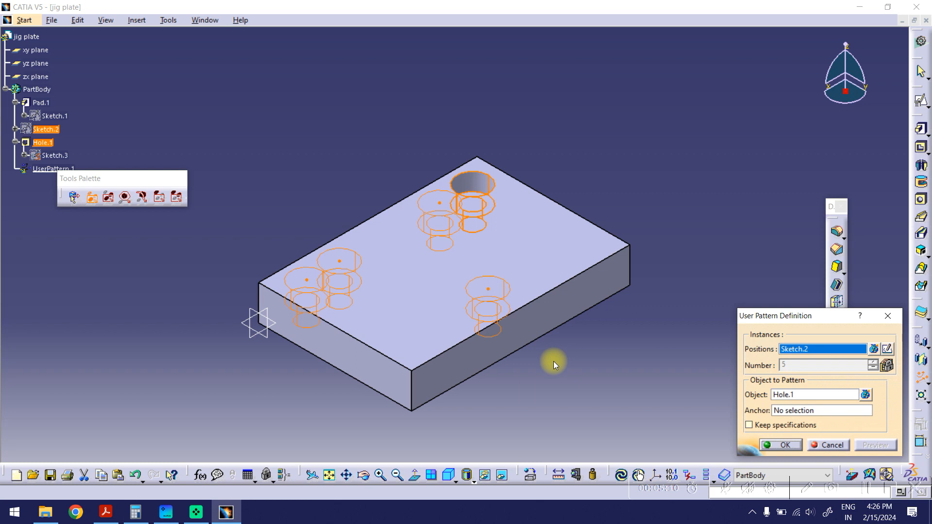
- Exclude the pattern instances at the column's two inner points and the single point, and create the pattern
{"action": "left_click", "coordinate": [441, 208], "text": "ctrl"}
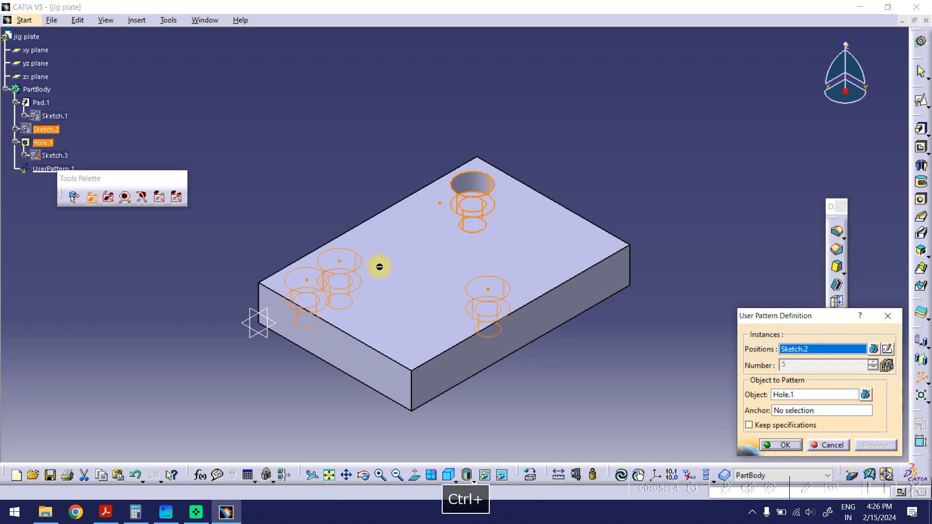
{"action": "left_click", "coordinate": [340, 264], "text": "ctrl"}
{"action": "left_click", "coordinate": [490, 288], "text": "ctrl"}
{"action": "left_click", "coordinate": [780, 445]}
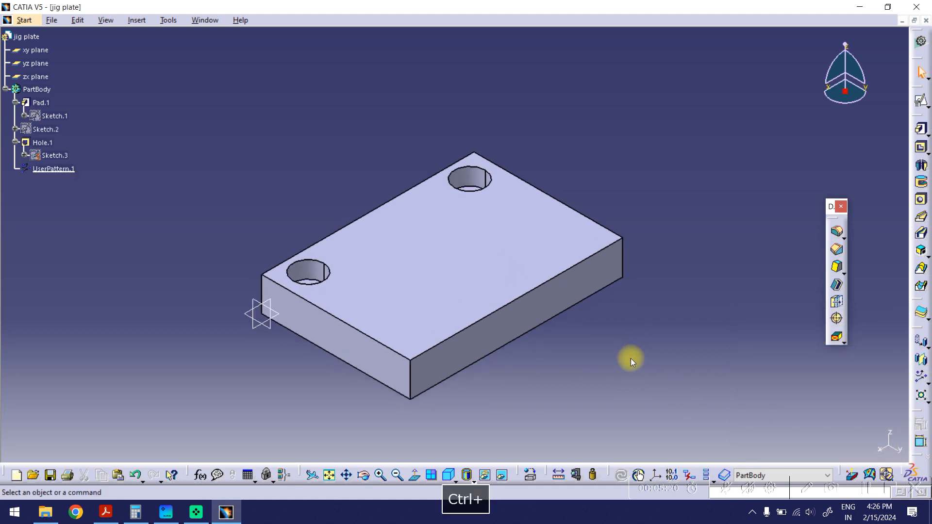
- Show Sketch.2 with the hole points and leave the first hole's positioning sketch, Sketch.3, hidden
{"action": "right_click", "coordinate": [68, 158]}
{"action": "left_click", "coordinate": [87, 191]}
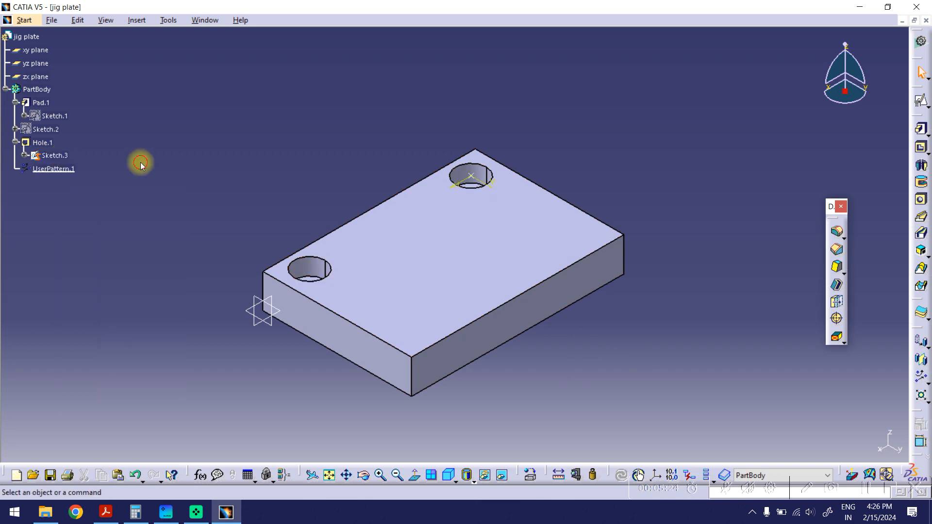
{"action": "middle_click_drag", "start_coordinate": [153, 191], "coordinate": [195, 190], "text": "ctrl"}
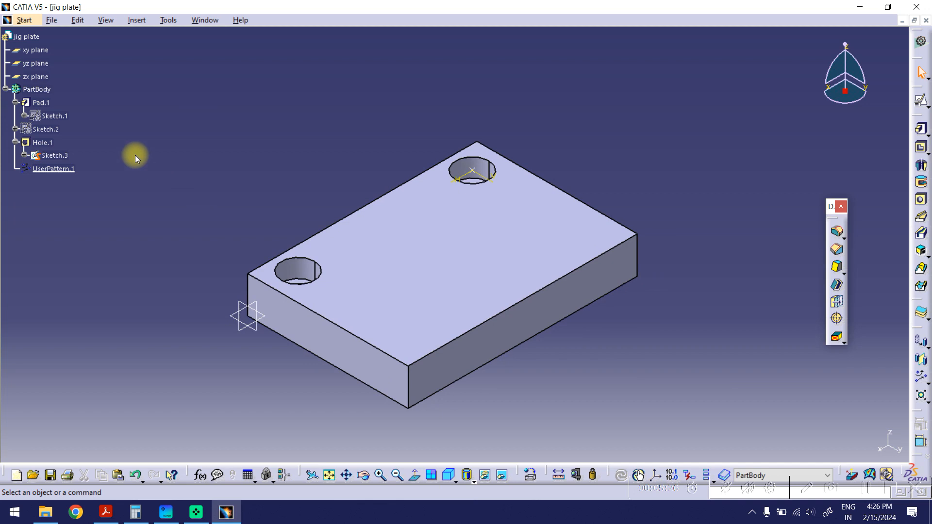
{"action": "right_click", "coordinate": [45, 128]}
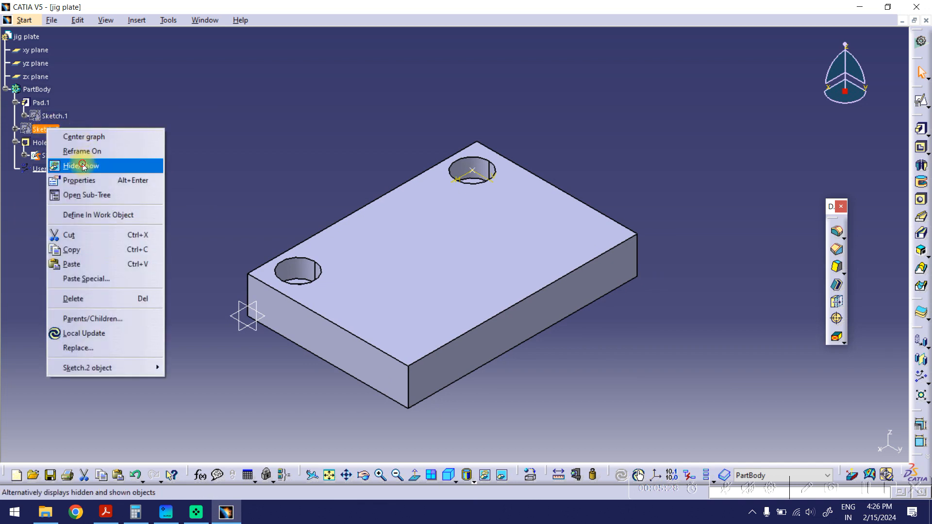
{"action": "left_click", "coordinate": [82, 167]}
{"action": "right_click", "coordinate": [55, 156]}
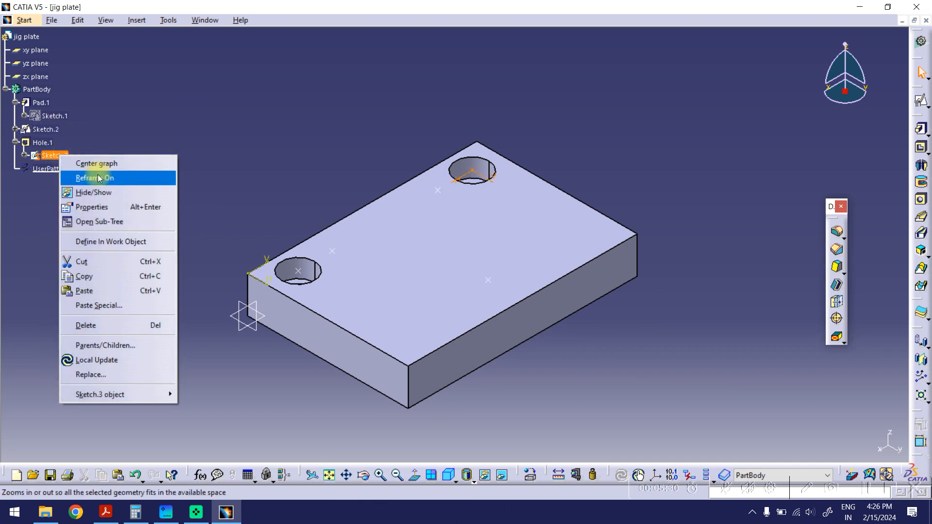
{"action": "left_click", "coordinate": [93, 193]}
{"action": "mouse_move", "coordinate": [208, 167]}
{"action": "middle_mouse_down", "text": "ctrl"}
{"action": "mouse_move", "coordinate": [225, 152]}
{"action": "mouse_move", "coordinate": [223, 166]}
{"action": "middle_mouse_up", "text": "ctrl"}
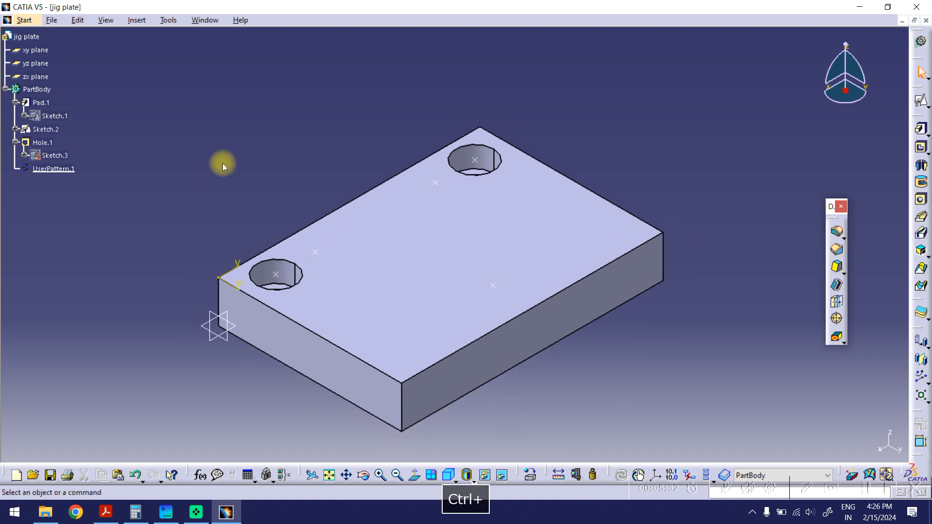
- Start a hole on the top face at the column's second point and set its diameter to 8 mm per the drawing
{"action": "left_click", "coordinate": [922, 202]}
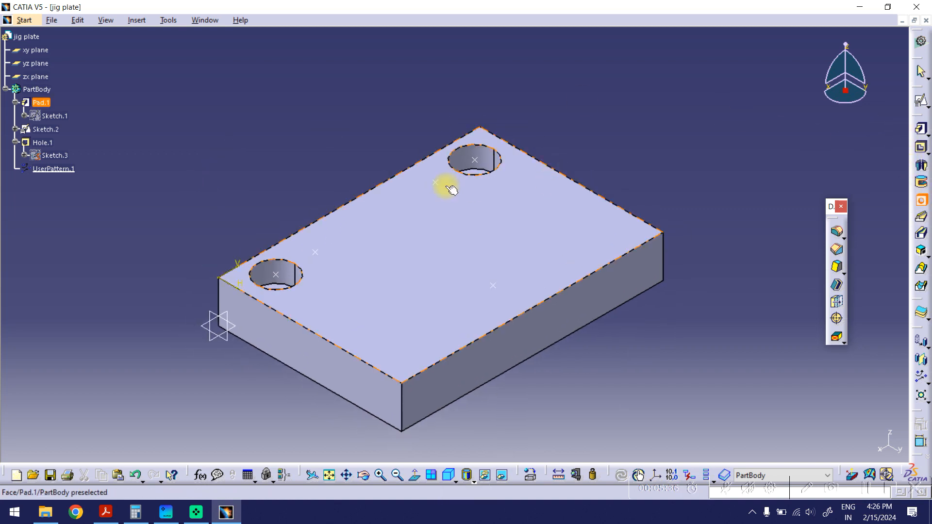
{"action": "left_click", "coordinate": [468, 203]}
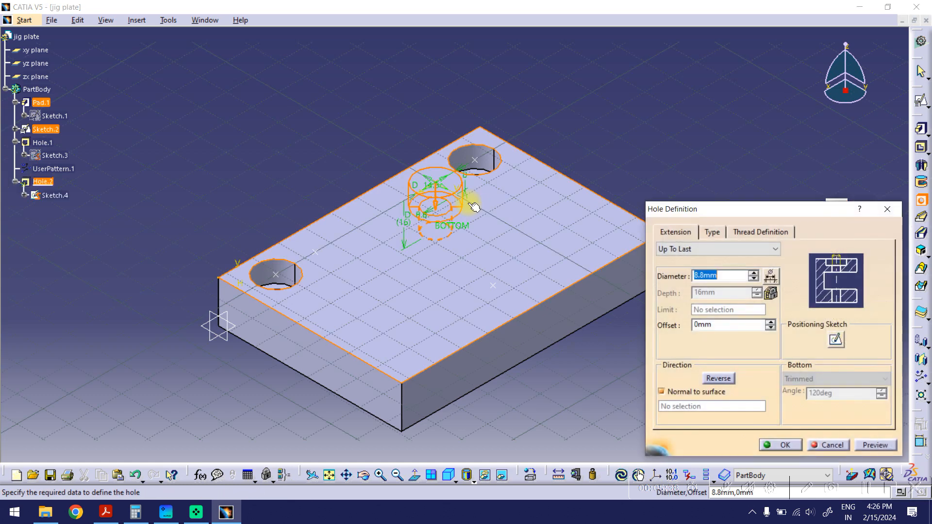
{"action": "left_click", "coordinate": [106, 512]}
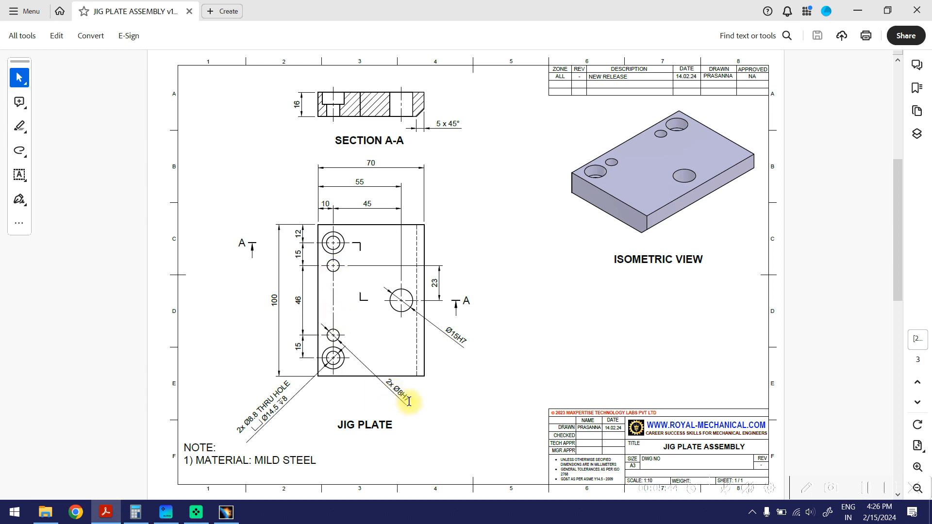
{"action": "left_click", "coordinate": [857, 10]}
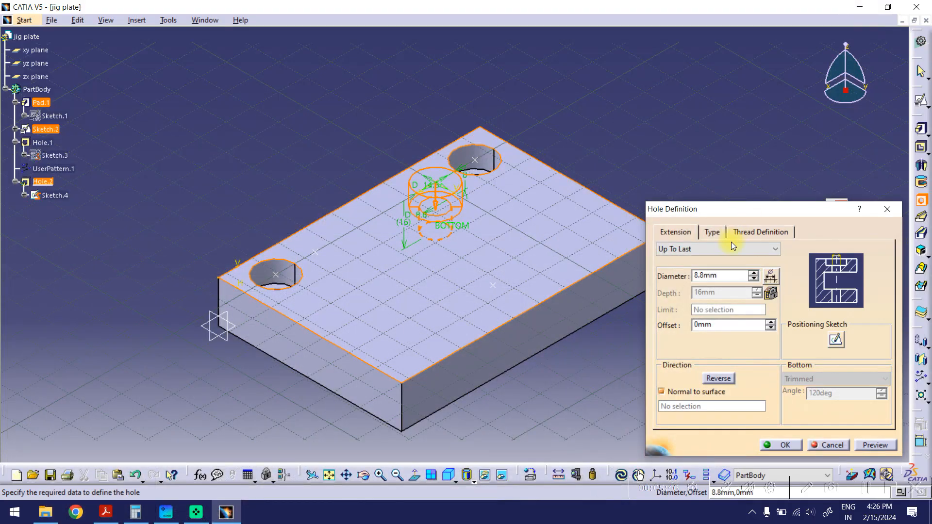
{"action": "left_click_drag", "start_coordinate": [722, 272], "coordinate": [666, 271]}
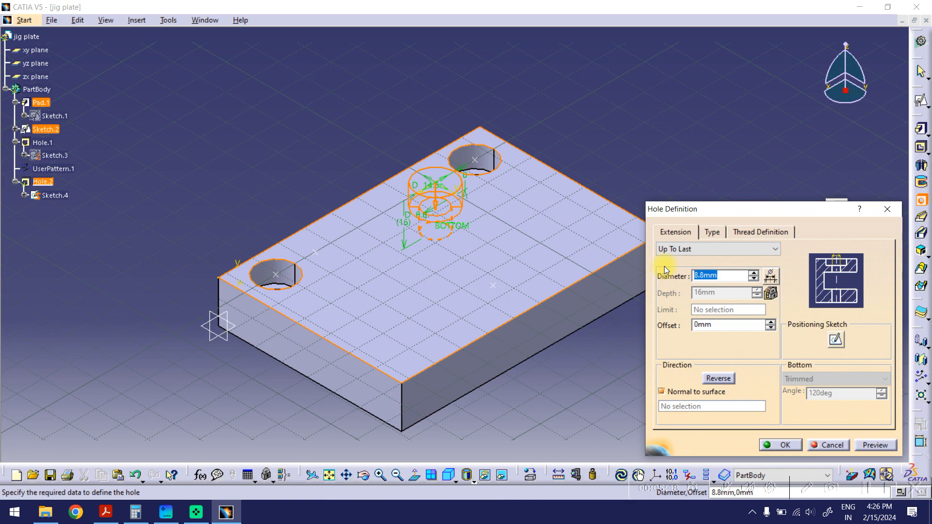
{"action": "type", "text": "8"}
- Change the hole's type to Simple, keep the extension Up To Last and create the hole
{"action": "left_click", "coordinate": [712, 232]}
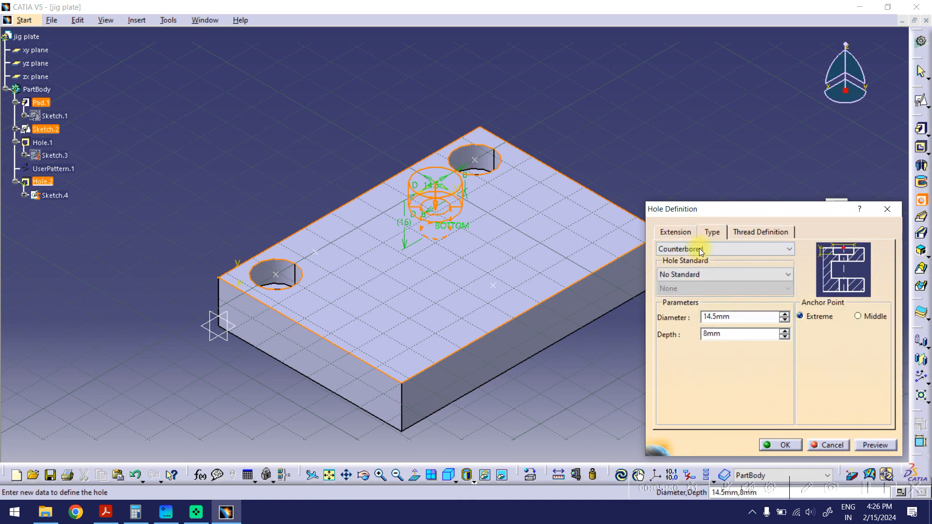
{"action": "left_click", "coordinate": [698, 249]}
{"action": "left_click", "coordinate": [686, 261]}
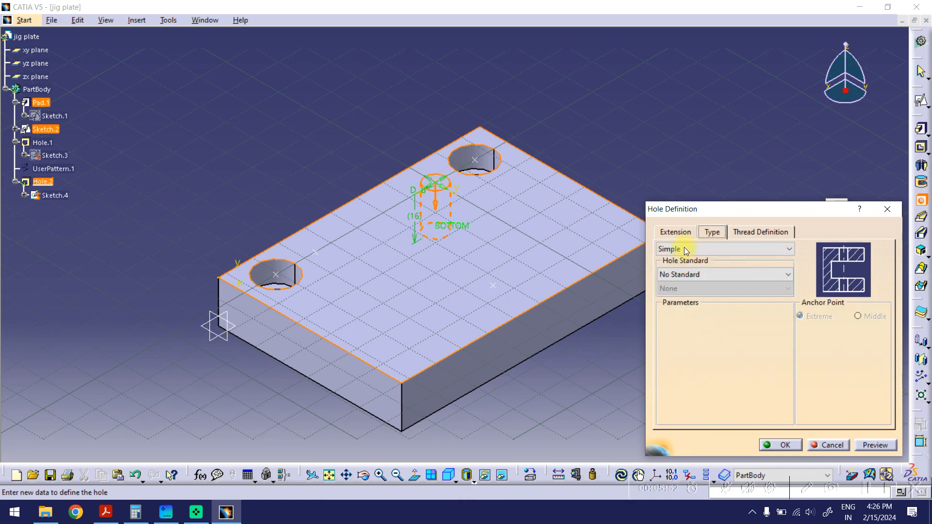
{"action": "left_click", "coordinate": [678, 231]}
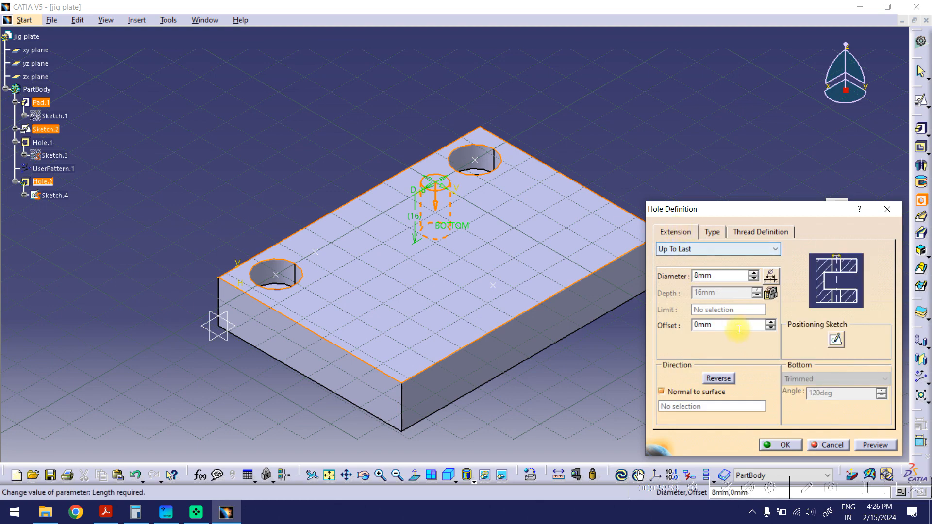
{"action": "left_click", "coordinate": [875, 446]}
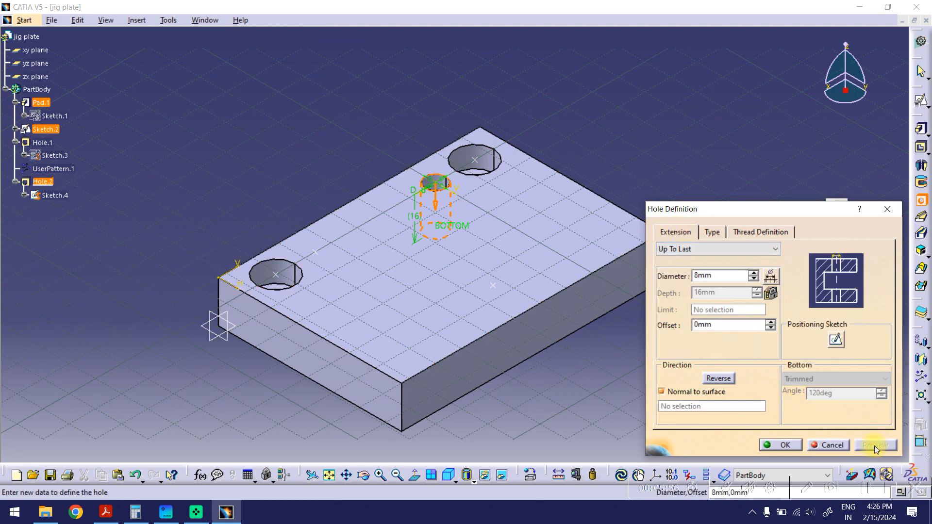
{"action": "left_click", "coordinate": [795, 446]}
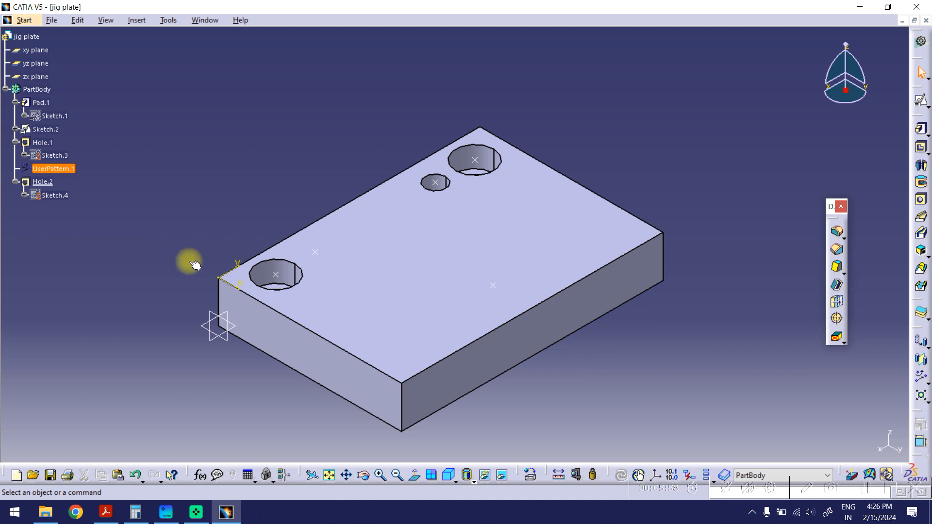
- Create a user pattern of the 8 mm hole on Sketch.2's points, excluding the two counterbored hole points and the single offset point
{"action": "left_click", "coordinate": [54, 183]}
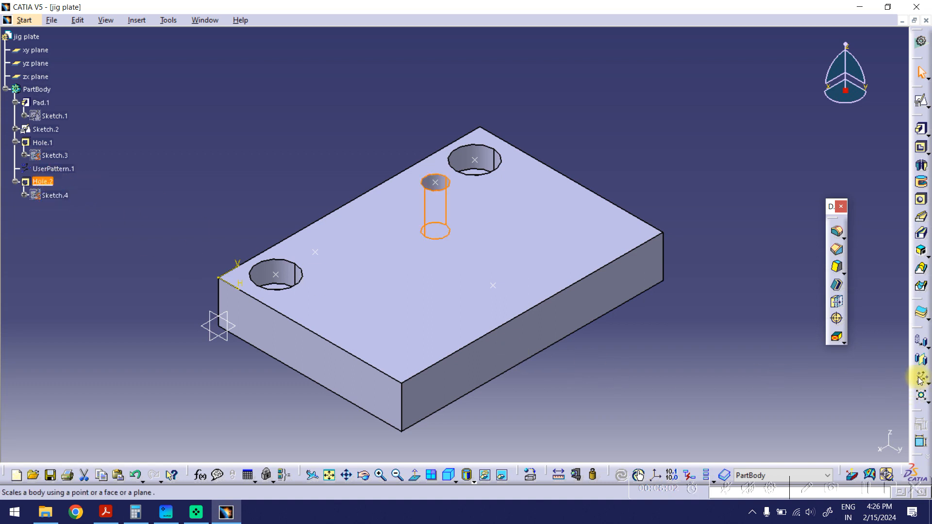
{"action": "left_click", "coordinate": [920, 379]}
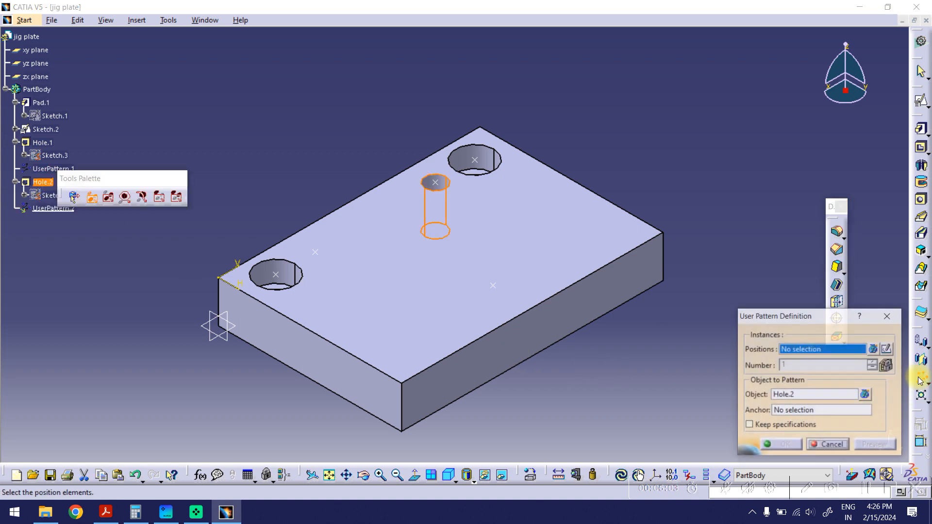
{"action": "left_click", "coordinate": [494, 286]}
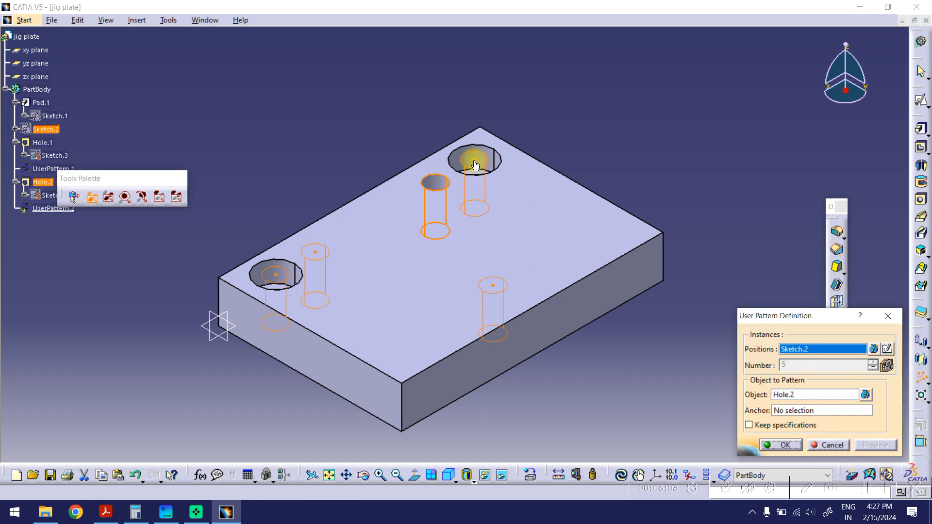
{"action": "left_click", "coordinate": [275, 273], "text": "ctrl"}
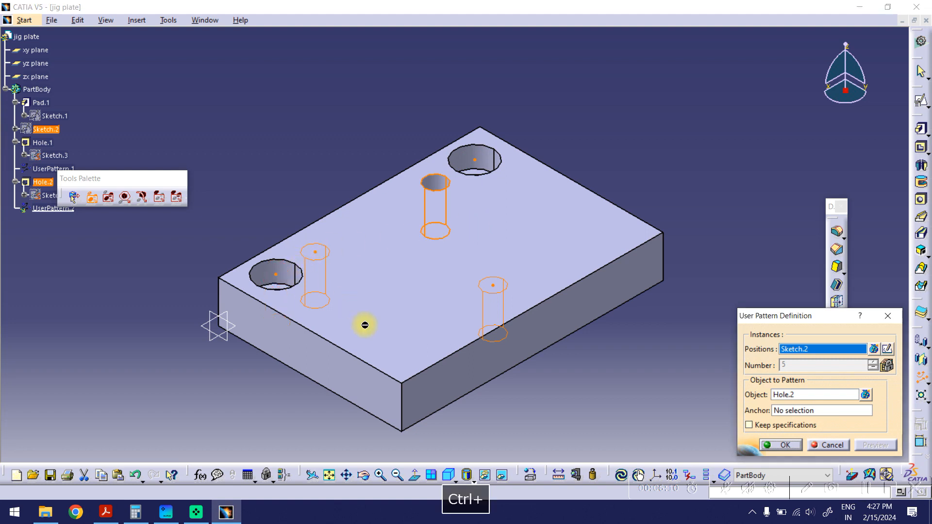
{"action": "left_click", "coordinate": [493, 288], "text": "ctrl"}
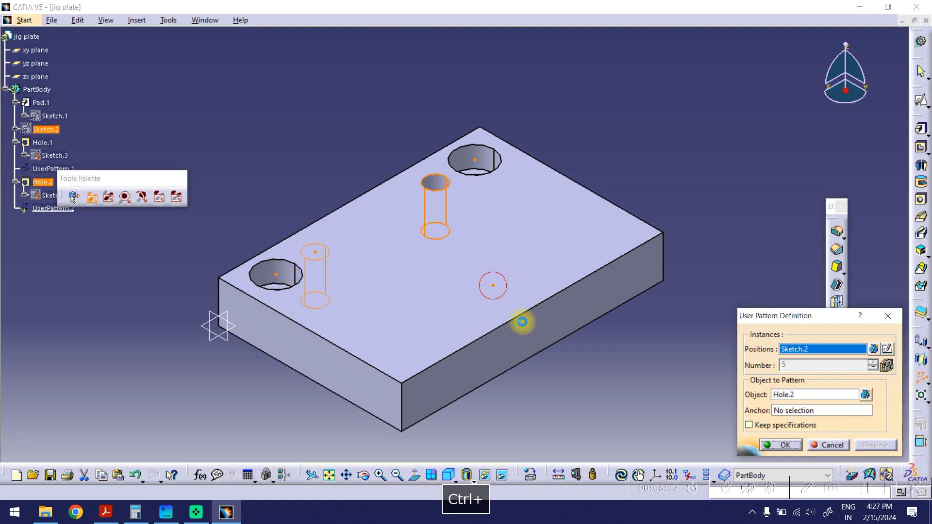
{"action": "left_click", "coordinate": [779, 445]}
{"action": "middle_click_drag", "start_coordinate": [647, 396], "coordinate": [578, 333], "text": "ctrl"}
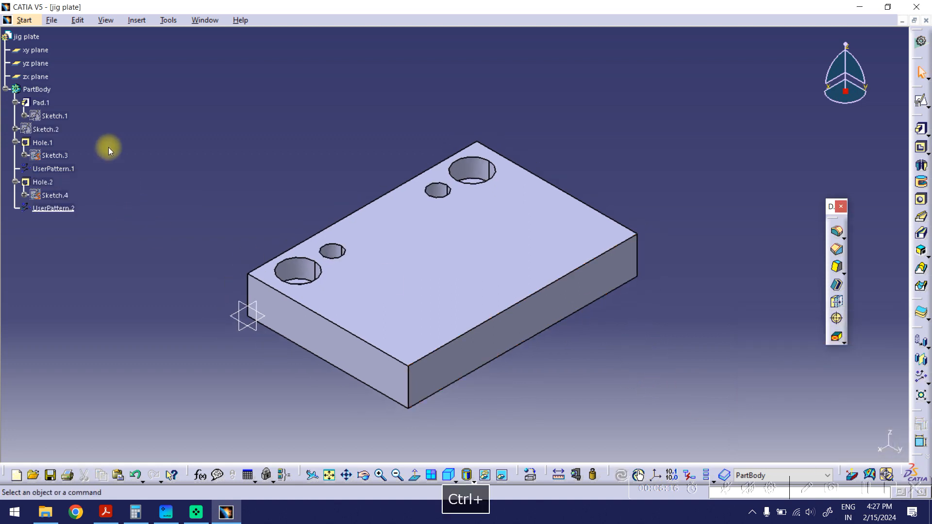
- Show Sketch.2 again and start a hole on the top face at the remaining single point
{"action": "right_click", "coordinate": [59, 134]}
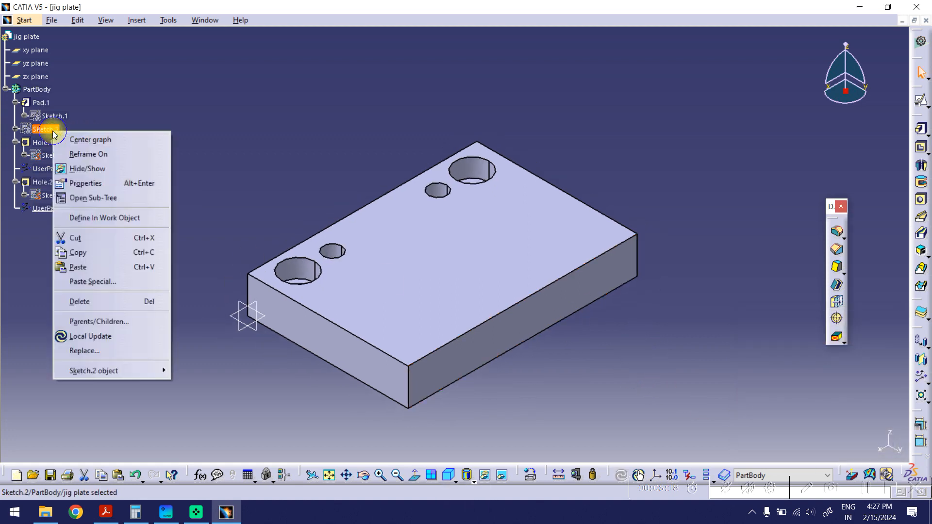
{"action": "left_click", "coordinate": [156, 170]}
{"action": "middle_click_drag", "start_coordinate": [161, 151], "coordinate": [239, 150], "text": "ctrl"}
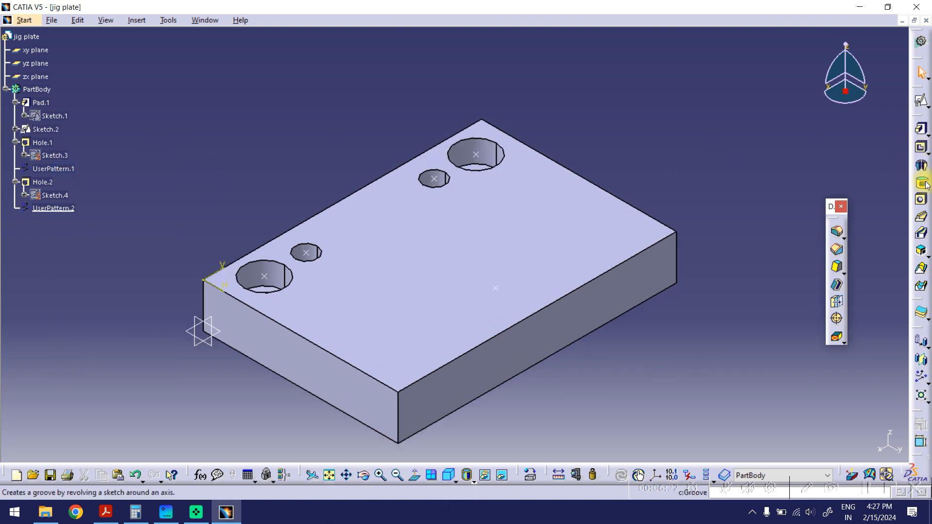
{"action": "left_click", "coordinate": [921, 199]}
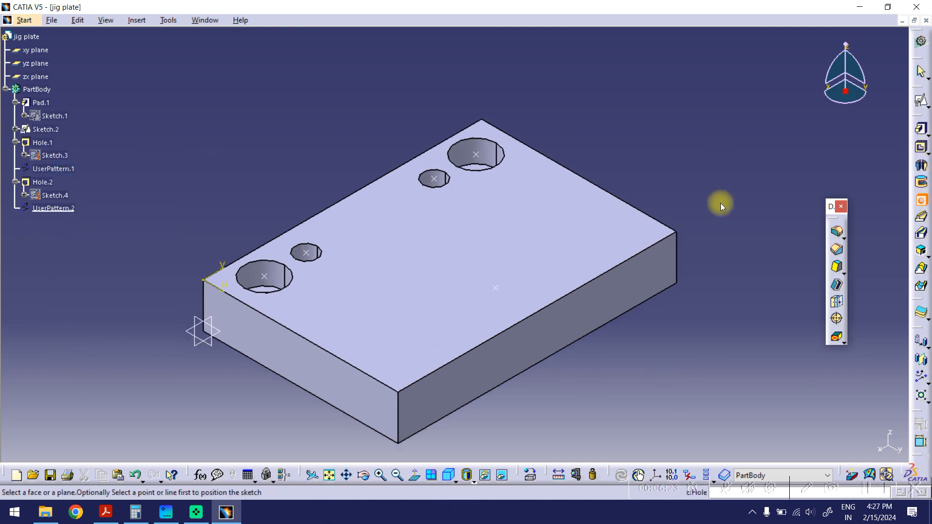
{"action": "left_click", "coordinate": [496, 289]}
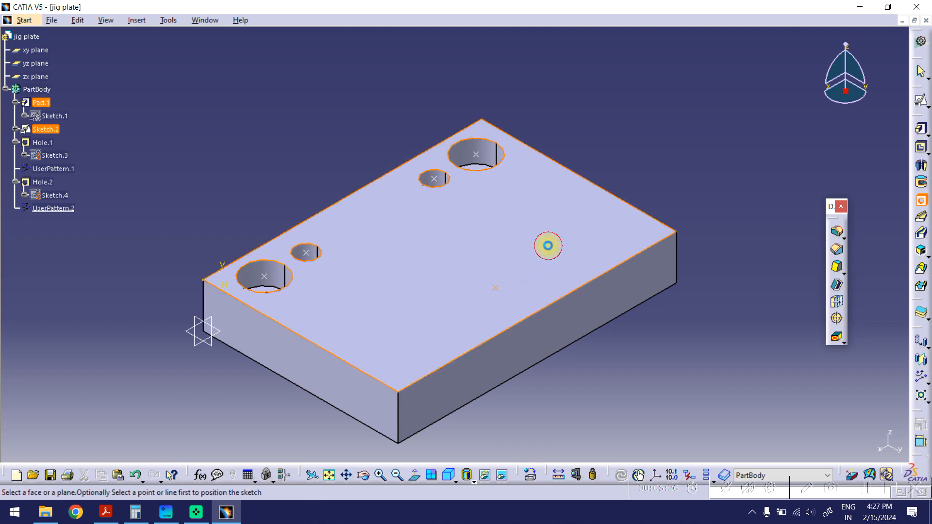
{"action": "left_click", "coordinate": [547, 245]}
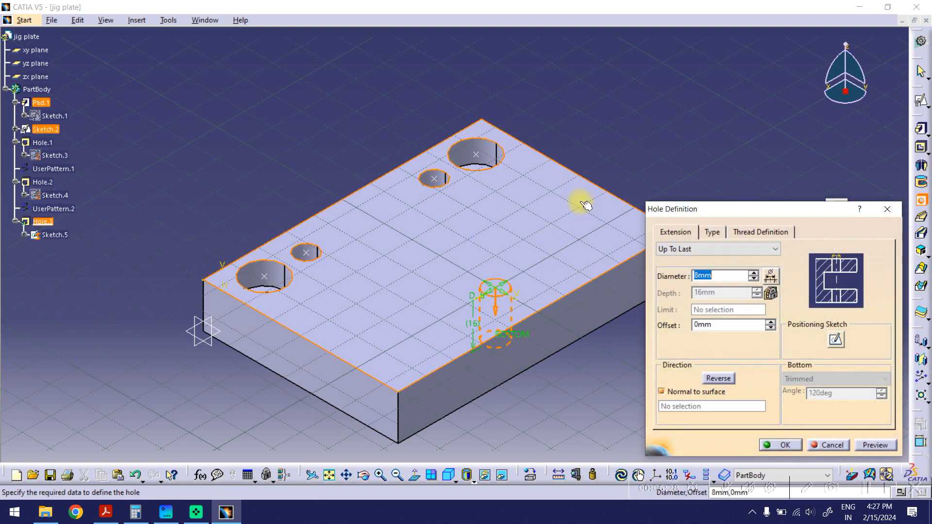
- Set the hole's diameter to 15 mm per the PDF drawing, keep the extension Up To Last and create the hole
{"action": "left_click", "coordinate": [105, 512]}
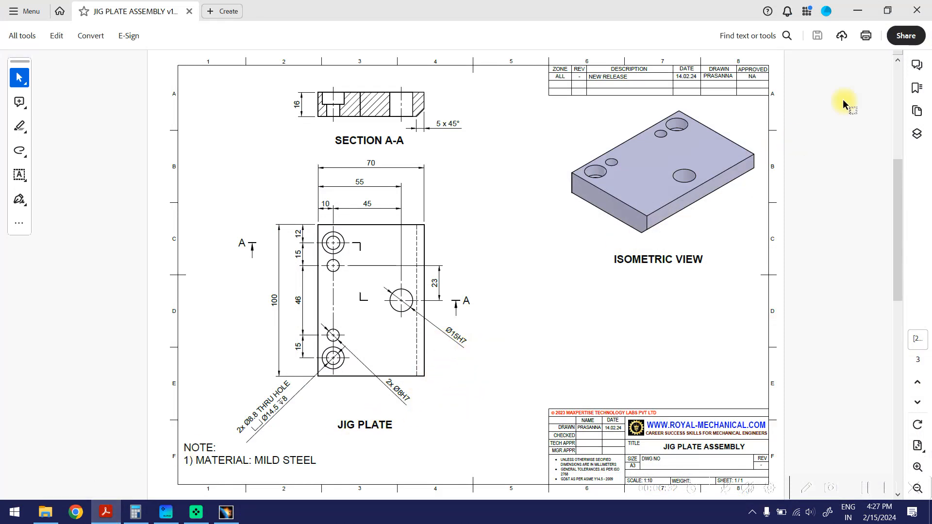
{"action": "left_click", "coordinate": [857, 10]}
{"action": "left_click_drag", "start_coordinate": [720, 275], "coordinate": [667, 275]}
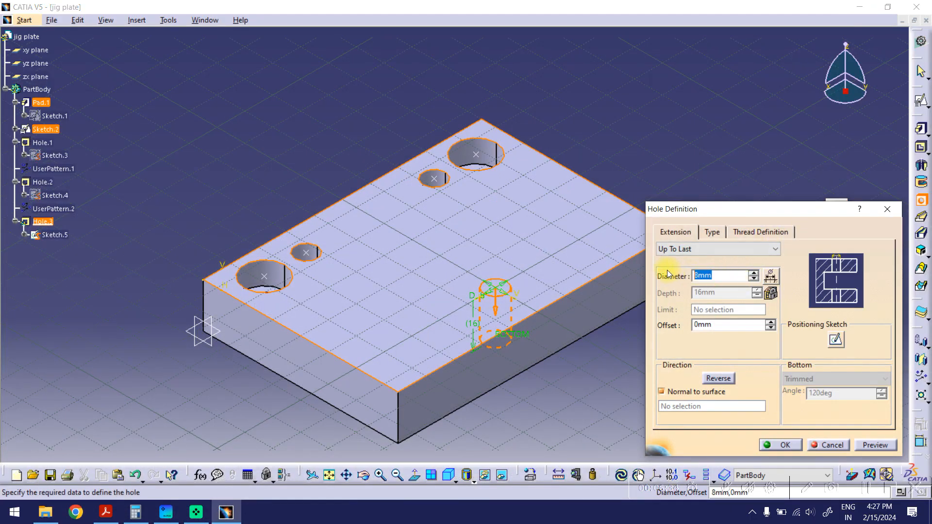
{"action": "type", "text": "1"}
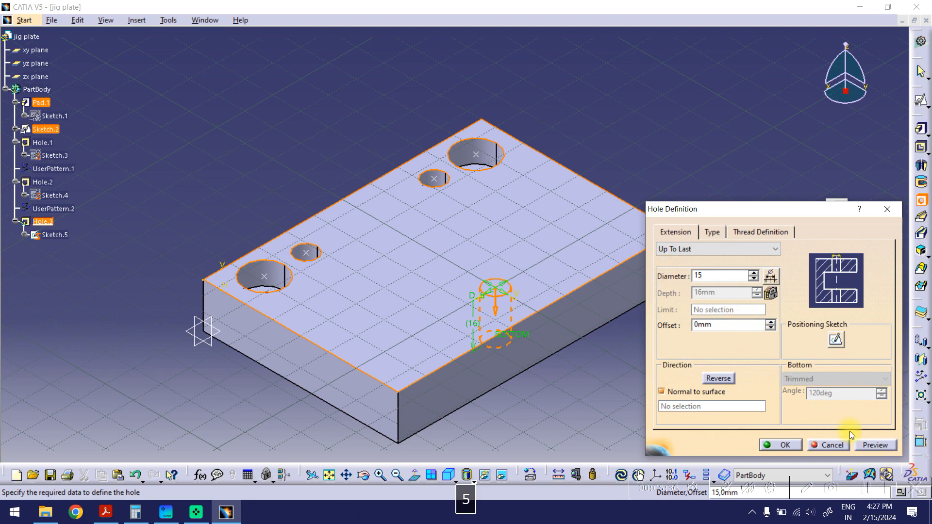
{"action": "type", "text": "5"}
{"action": "left_click", "coordinate": [867, 447]}
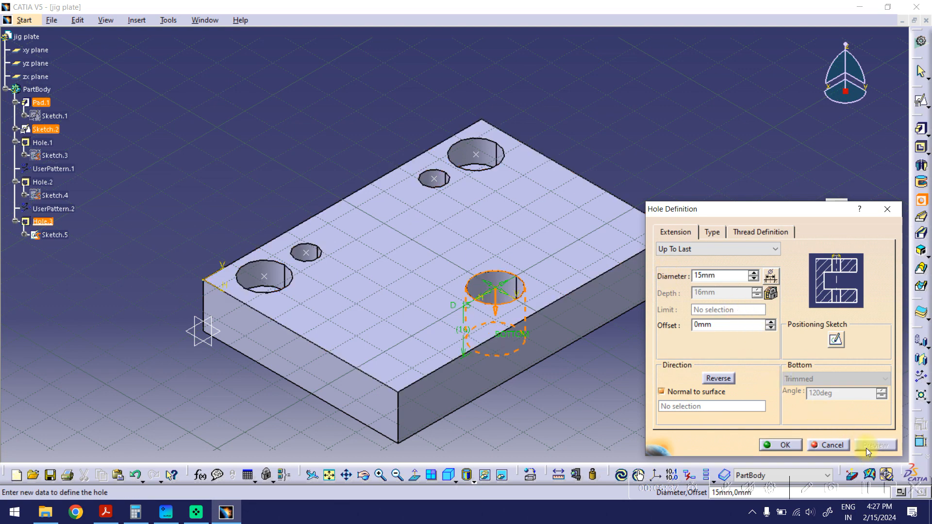
{"action": "left_click", "coordinate": [790, 444]}
{"action": "mouse_move", "coordinate": [632, 345]}
{"action": "middle_mouse_down", "text": "ctrl"}
{"action": "mouse_move", "coordinate": [646, 327]}
{"action": "mouse_move", "coordinate": [619, 358]}
{"action": "middle_mouse_up", "text": "ctrl"}
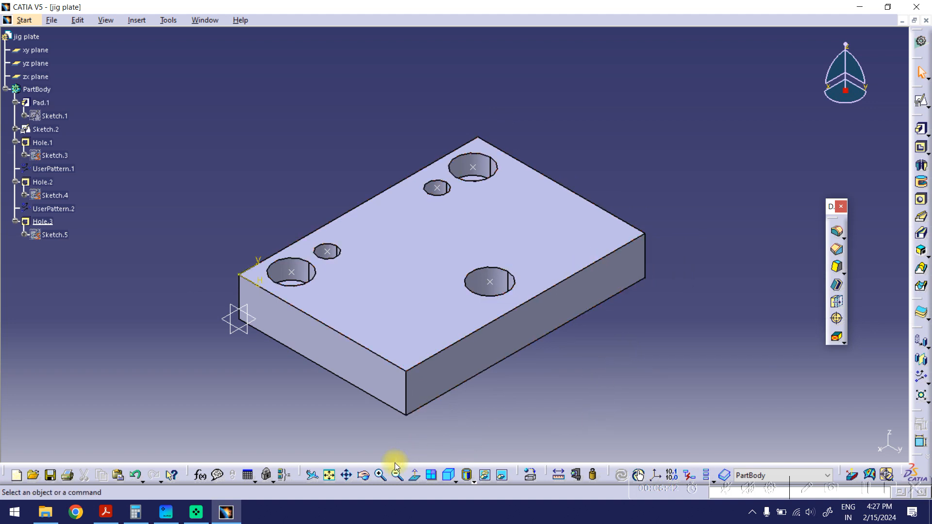
- Chamfer the plate's long bottom edge beside the 15 mm hole with length 5 mm and angle 45° per the PDF drawing
{"action": "left_click", "coordinate": [364, 475]}
{"action": "mouse_move", "coordinate": [507, 223]}
{"action": "left_mouse_down"}
{"action": "mouse_move", "coordinate": [454, 358]}
{"action": "mouse_move", "coordinate": [501, 230]}
{"action": "left_mouse_up"}
{"action": "middle_click_drag", "start_coordinate": [506, 98], "coordinate": [505, 90]}
{"action": "key", "text": "Escape"}
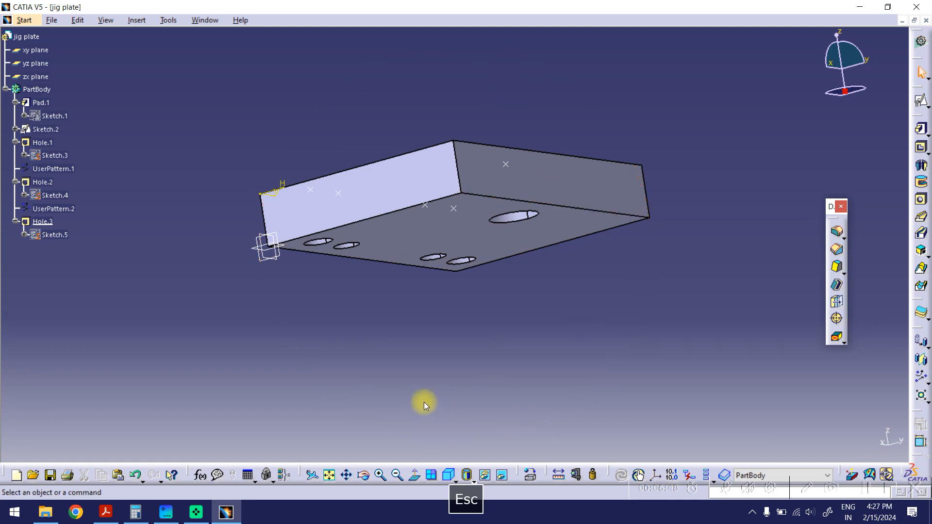
{"action": "left_click", "coordinate": [104, 512]}
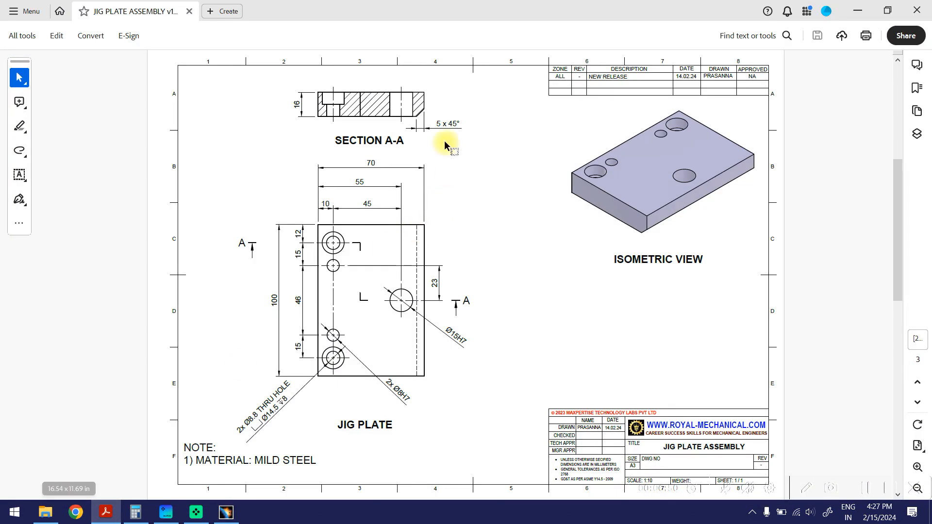
{"action": "left_click", "coordinate": [858, 10]}
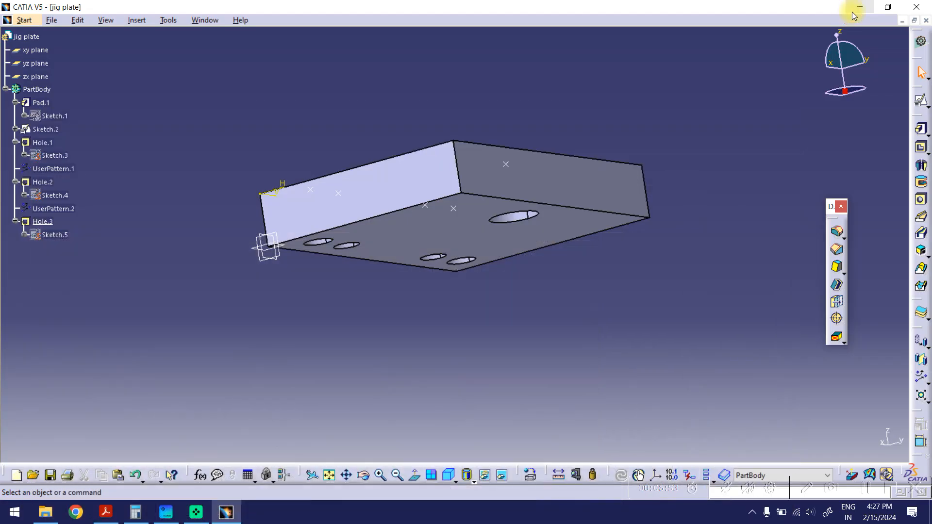
{"action": "left_click", "coordinate": [836, 251]}
{"action": "left_click", "coordinate": [611, 213]}
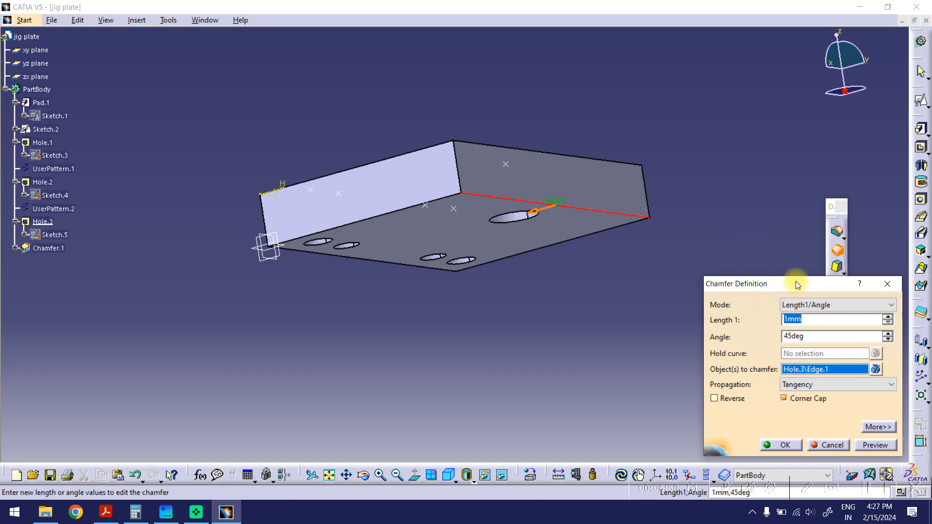
{"action": "type", "text": "5"}
{"action": "left_click", "coordinate": [815, 336]}
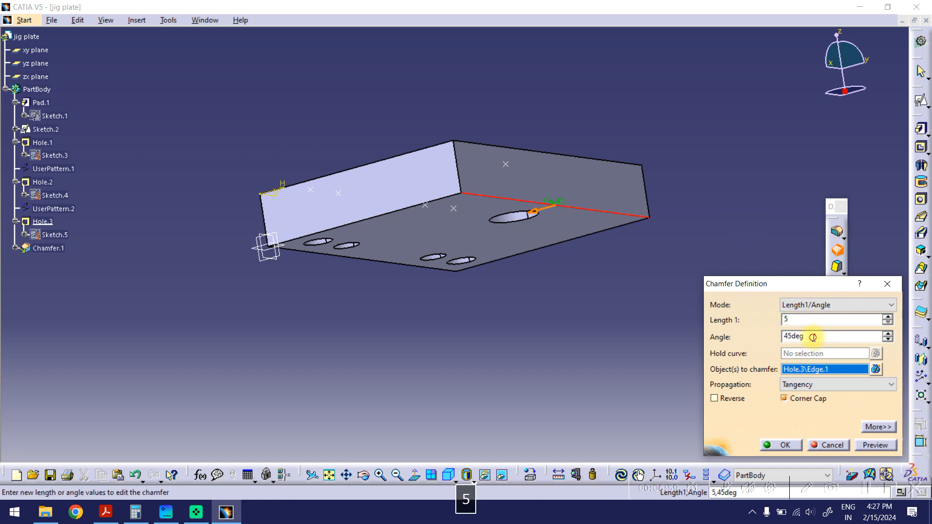
{"action": "left_click", "coordinate": [880, 450]}
{"action": "left_click", "coordinate": [791, 445]}
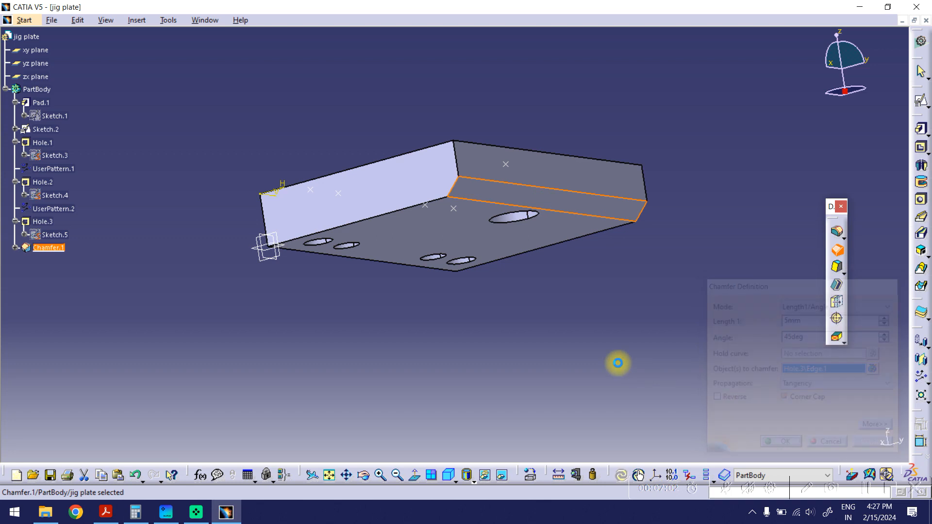
- Return to the isometric view and save the part as jig plate.CATPart in the Drill Jig Design Catia V5 folder
{"action": "middle_click_drag", "start_coordinate": [599, 289], "coordinate": [598, 318], "text": "ctrl"}
{"action": "left_click", "coordinate": [450, 471]}
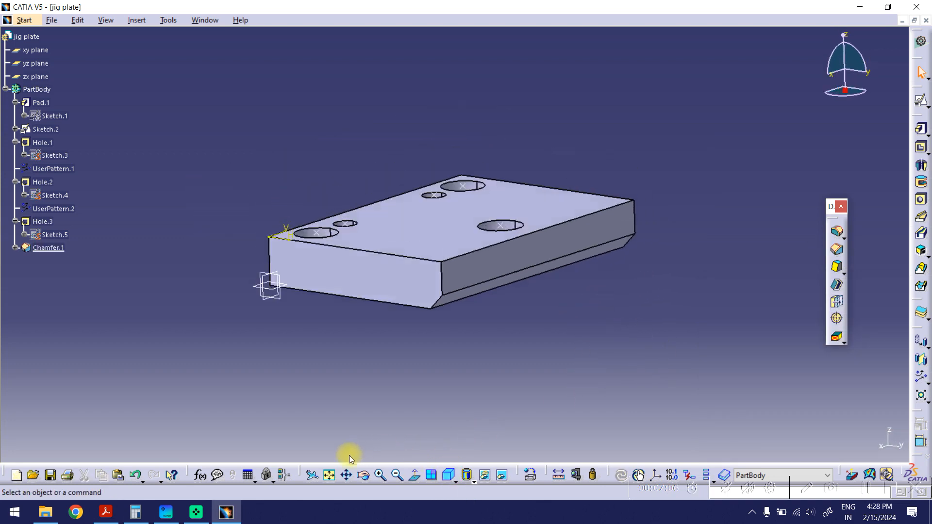
{"action": "left_click", "coordinate": [320, 420]}
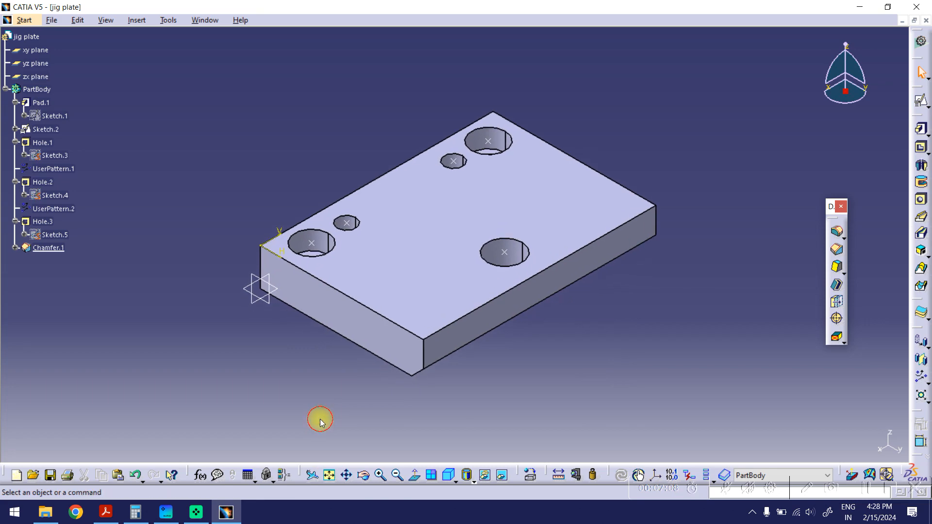
{"action": "key", "text": "ctrl+s"}
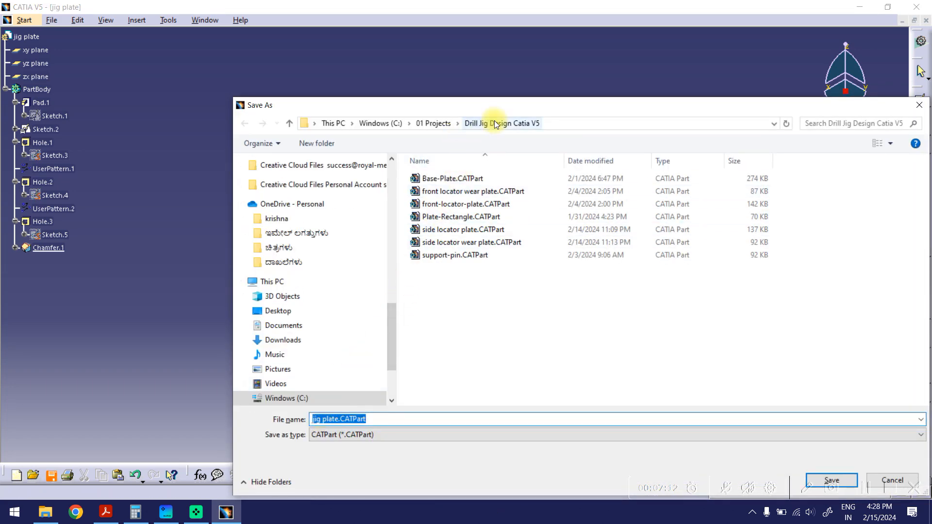
{"action": "left_click_drag", "start_coordinate": [497, 106], "coordinate": [428, 44]}
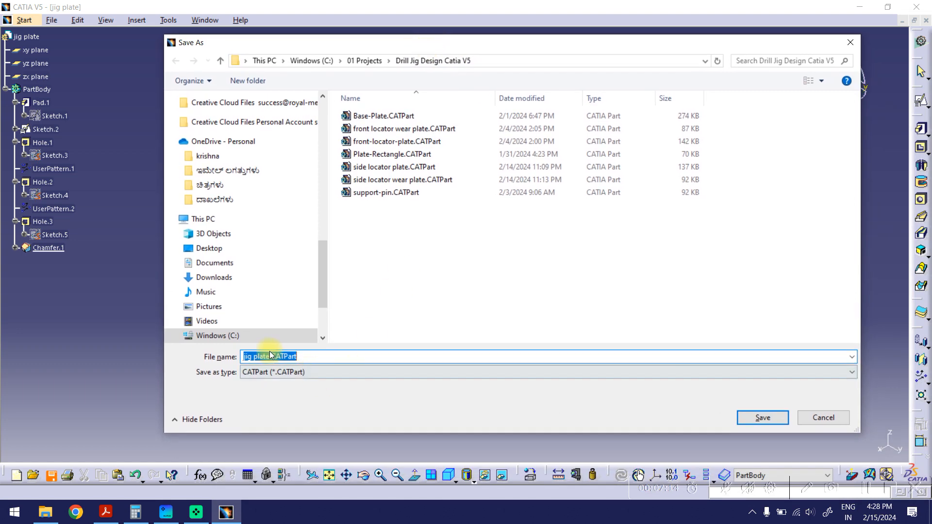
{"action": "left_click", "coordinate": [743, 416]}
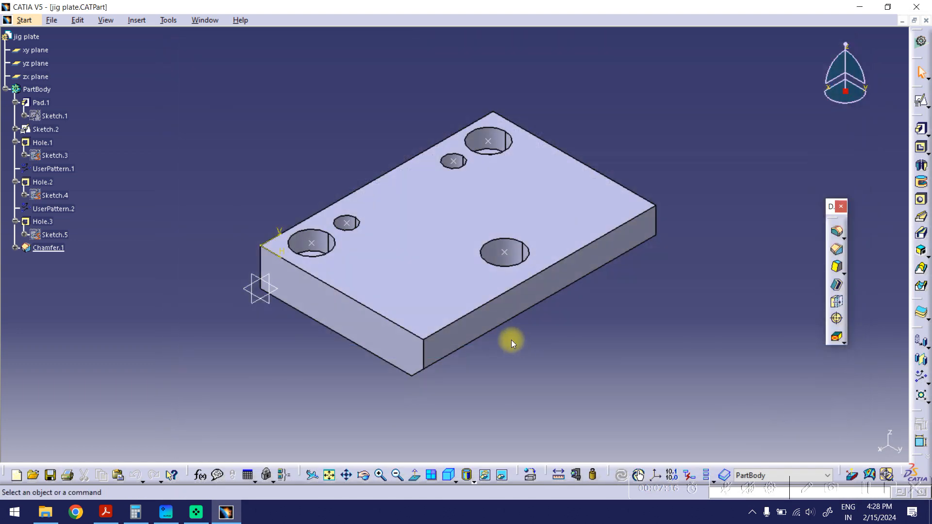
- Check the jig bush sheet in the PDF drawing and create a new part named jig bush with hybrid design enabled
{"action": "middle_click_drag", "start_coordinate": [570, 360], "coordinate": [583, 360]}
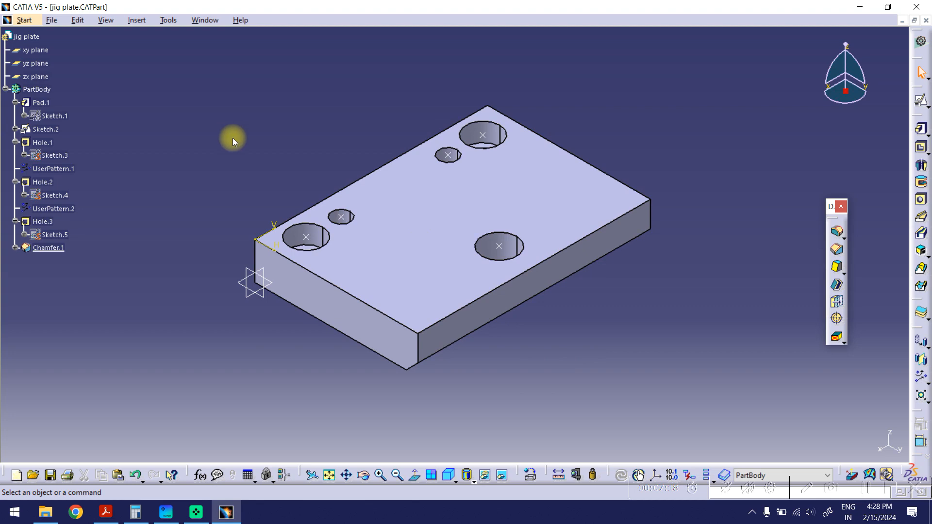
{"action": "left_click", "coordinate": [96, 518]}
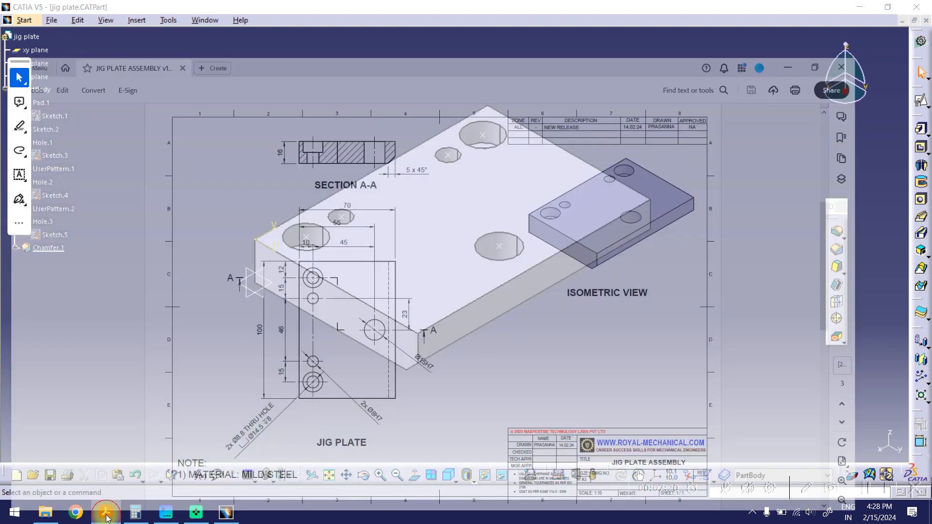
{"action": "left_click", "coordinate": [918, 403]}
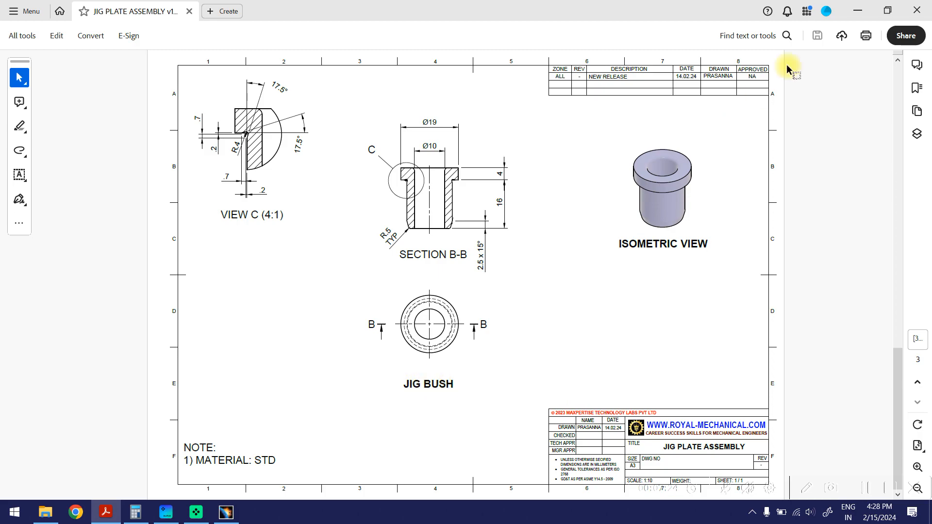
{"action": "left_click", "coordinate": [857, 10]}
{"action": "left_click", "coordinate": [51, 20]}
{"action": "left_click", "coordinate": [62, 33]}
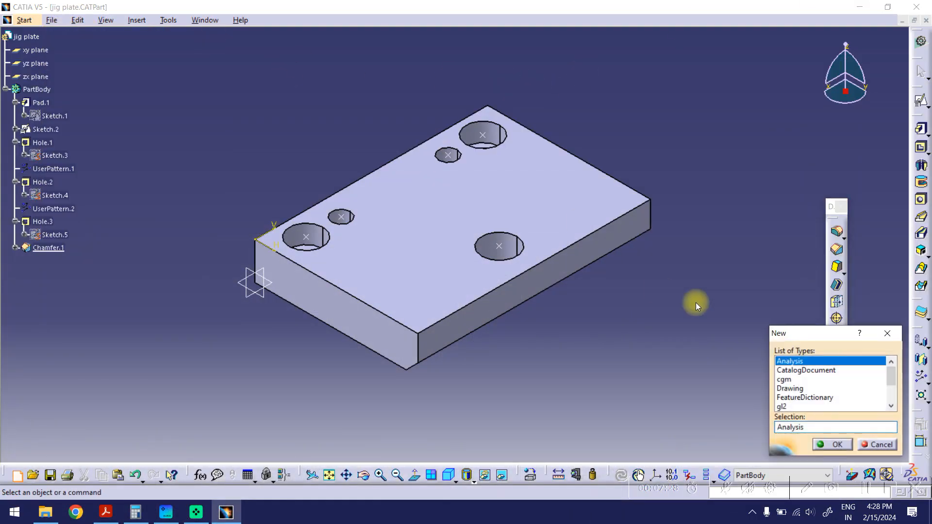
{"action": "left_click_drag", "start_coordinate": [890, 383], "coordinate": [894, 399]}
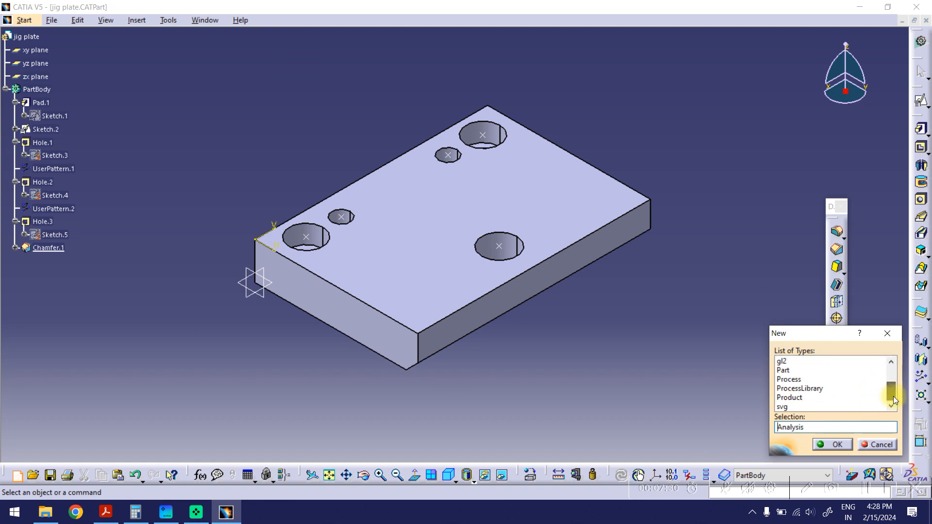
{"action": "left_click", "coordinate": [783, 370]}
{"action": "left_click", "coordinate": [831, 444]}
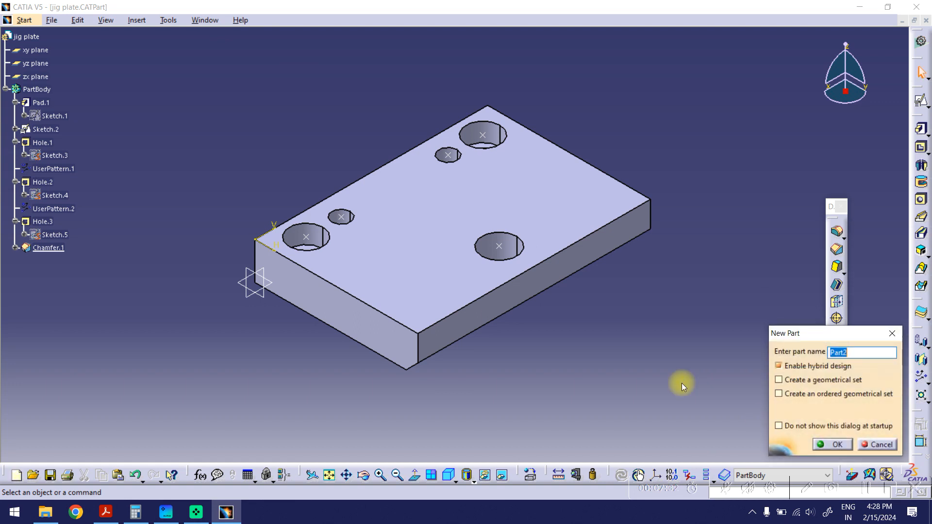
{"action": "type", "text": "jig bush"}
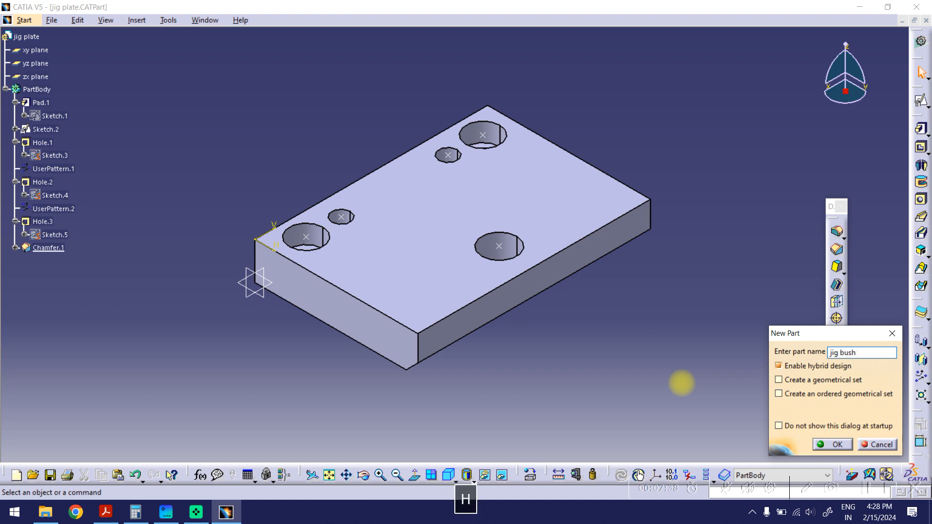
{"action": "left_click", "coordinate": [831, 444]}
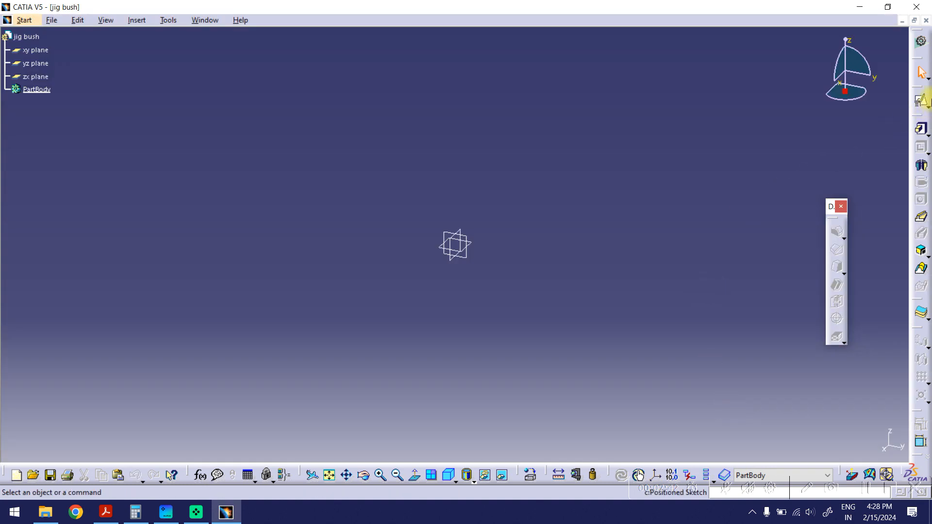
- Start a positioned sketch on the yz plane with implicit origin and orientation
{"action": "left_click", "coordinate": [922, 102]}
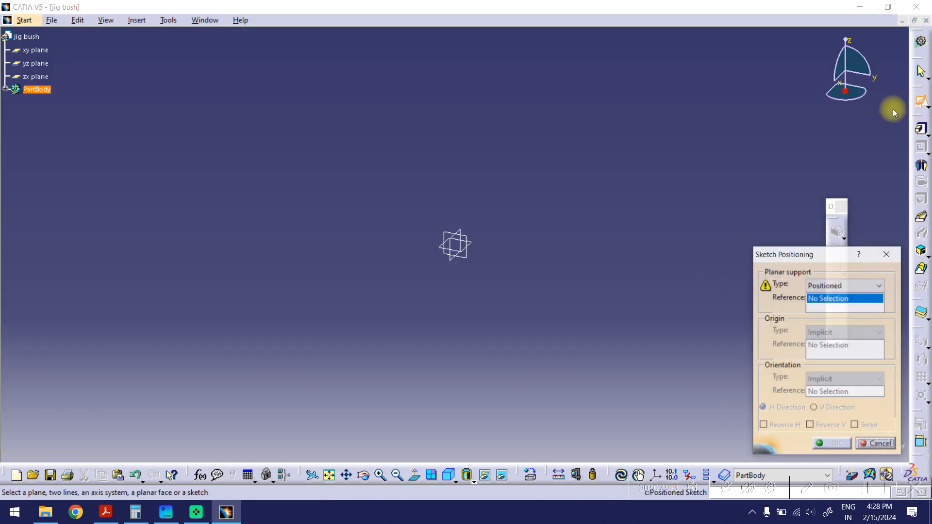
{"action": "left_click", "coordinate": [469, 263]}
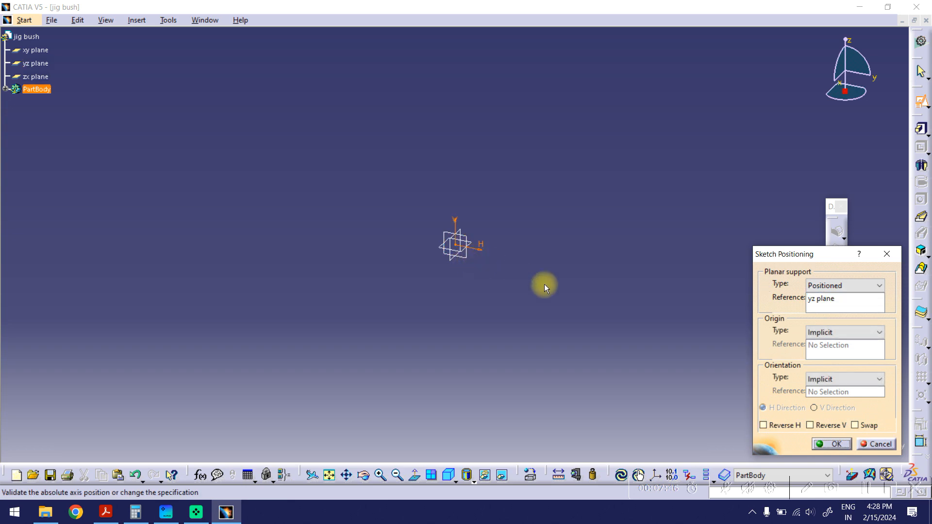
{"action": "left_click", "coordinate": [825, 442]}
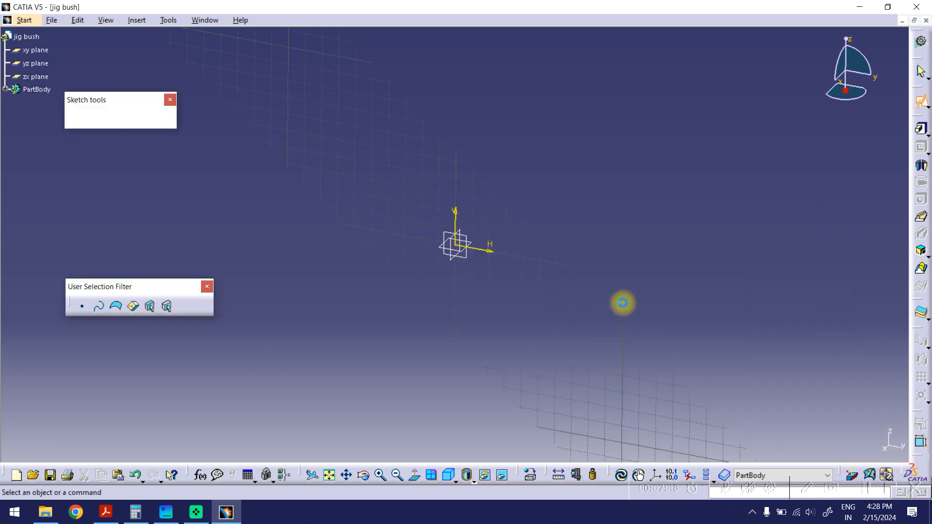
{"action": "middle_click_drag", "start_coordinate": [574, 148], "coordinate": [556, 167]}
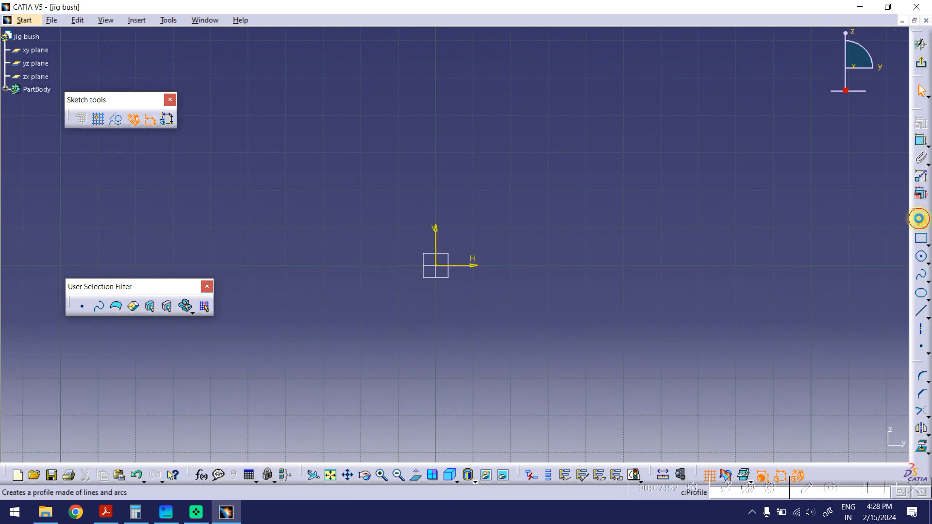
- Sketch an open stepped half-profile from the vertical axis to the origin, about 33 mm wide and 30 mm high, with a flange on top
{"action": "left_click", "coordinate": [919, 218]}
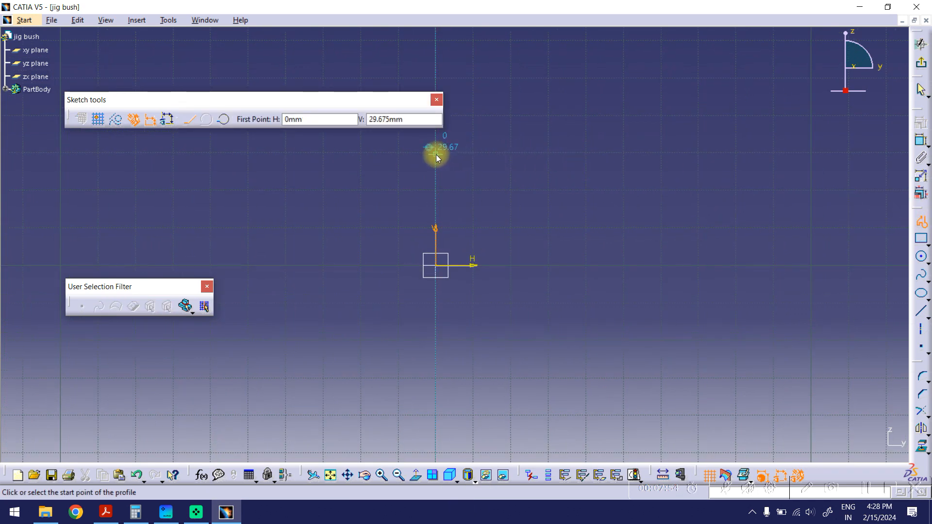
{"action": "left_click", "coordinate": [436, 155]}
{"action": "left_click", "coordinate": [558, 154]}
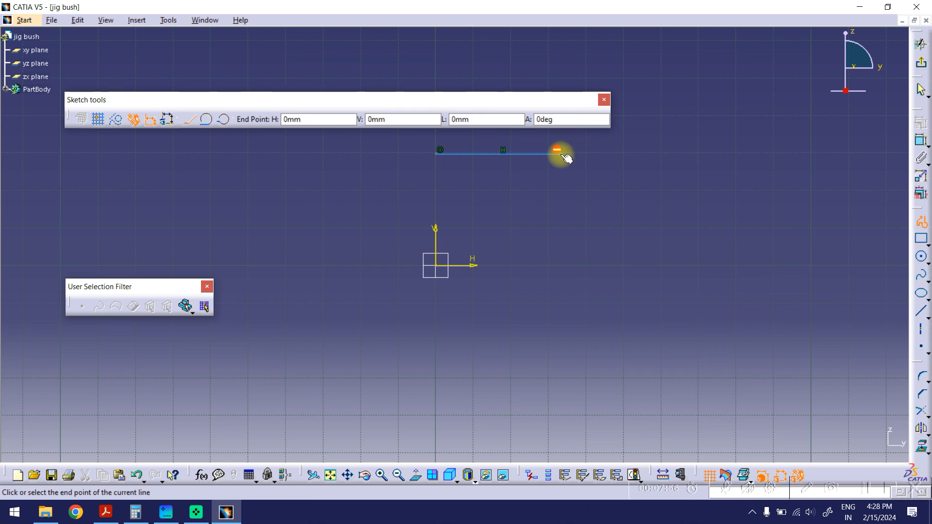
{"action": "left_click", "coordinate": [562, 181]}
{"action": "left_click", "coordinate": [527, 182]}
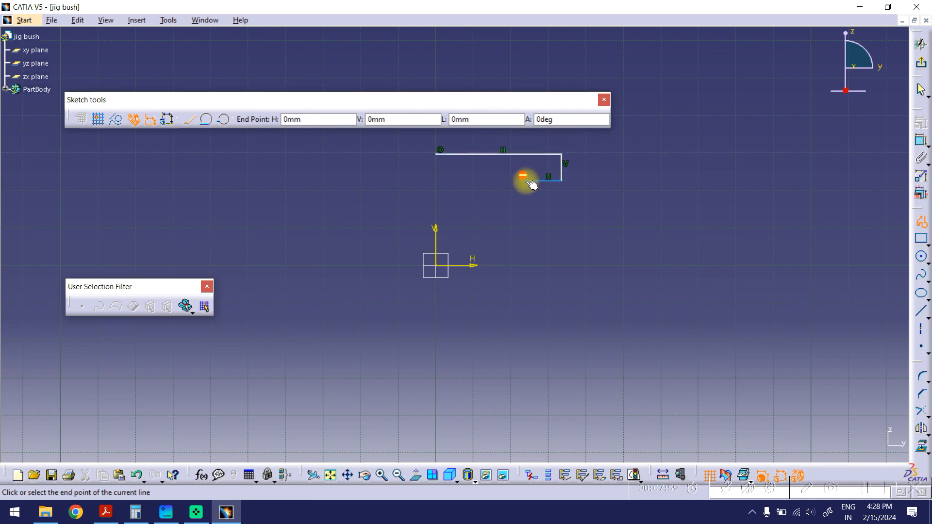
{"action": "left_click", "coordinate": [527, 265]}
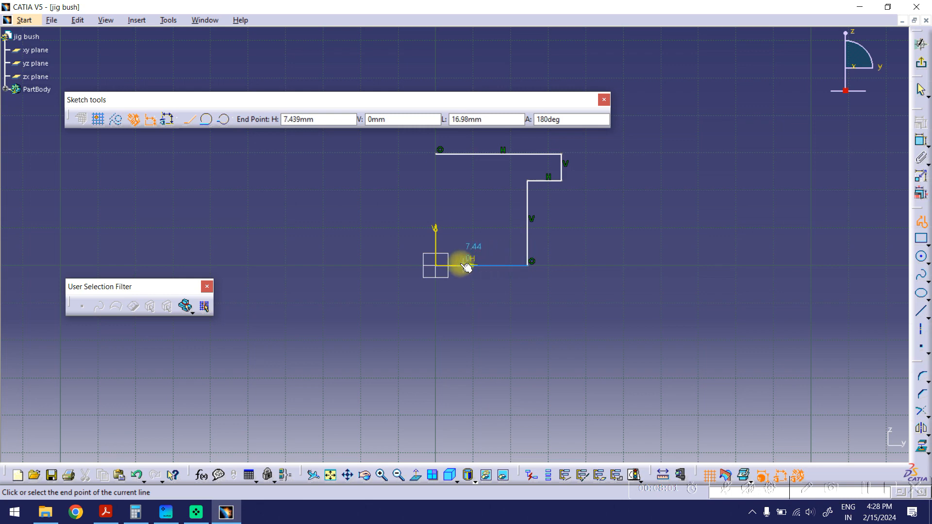
{"action": "left_click", "coordinate": [439, 268]}
{"action": "key", "text": "Escape"}
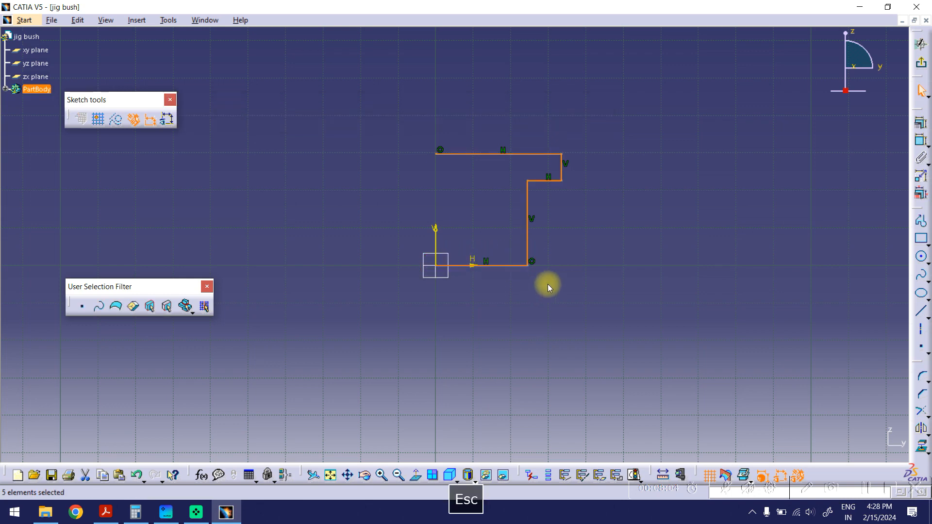
- Draw a vertical axis line from the start of the profile's top edge down to the origin
{"action": "left_click", "coordinate": [921, 332]}
{"action": "left_click", "coordinate": [436, 154]}
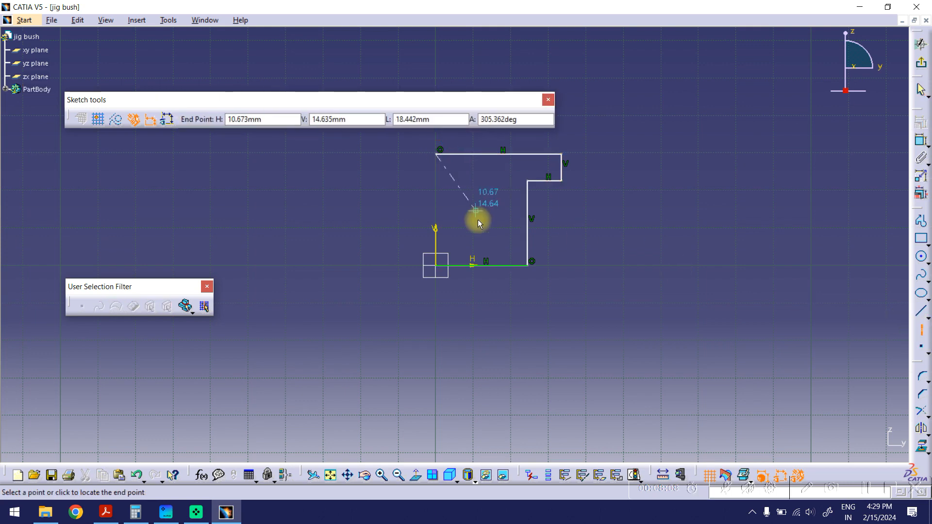
{"action": "left_click", "coordinate": [442, 267]}
- Draw a vertical line about 11 mm from the axis, joining the profile's top and bottom edges as the bore wall
{"action": "mouse_move", "coordinate": [571, 216]}
{"action": "middle_mouse_down", "text": "ctrl"}
{"action": "mouse_move", "coordinate": [601, 167]}
{"action": "mouse_move", "coordinate": [564, 226]}
{"action": "mouse_move", "coordinate": [591, 189]}
{"action": "mouse_move", "coordinate": [489, 205]}
{"action": "mouse_move", "coordinate": [480, 193]}
{"action": "middle_mouse_up", "text": "ctrl"}
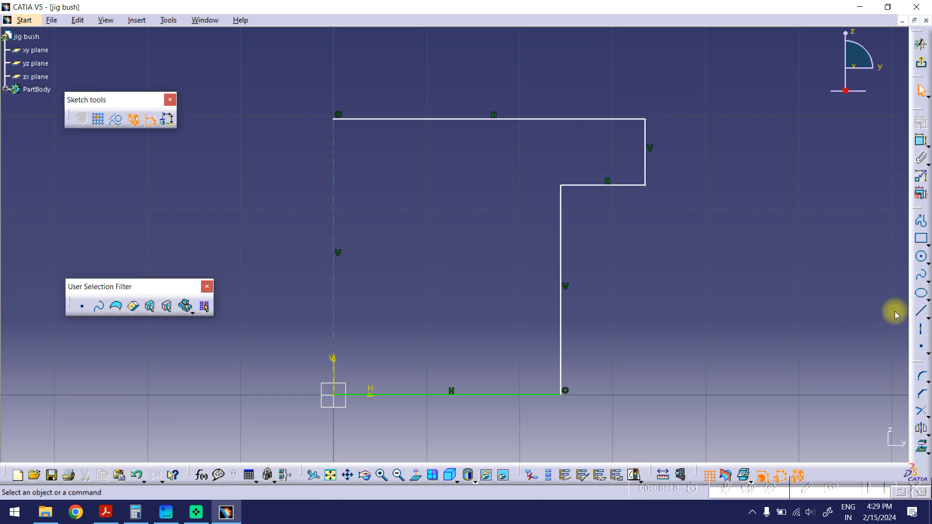
{"action": "left_click", "coordinate": [921, 311]}
{"action": "mouse_move", "coordinate": [503, 204]}
{"action": "middle_mouse_down", "text": "ctrl"}
{"action": "mouse_move", "coordinate": [518, 206]}
{"action": "mouse_move", "coordinate": [453, 162]}
{"action": "middle_mouse_up", "text": "ctrl"}
{"action": "left_click", "coordinate": [450, 157]}
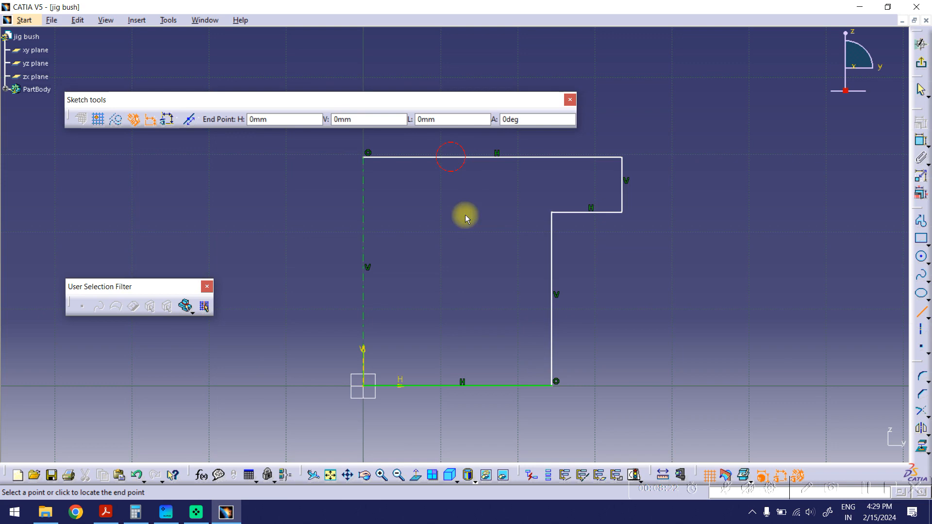
{"action": "left_click", "coordinate": [451, 386]}
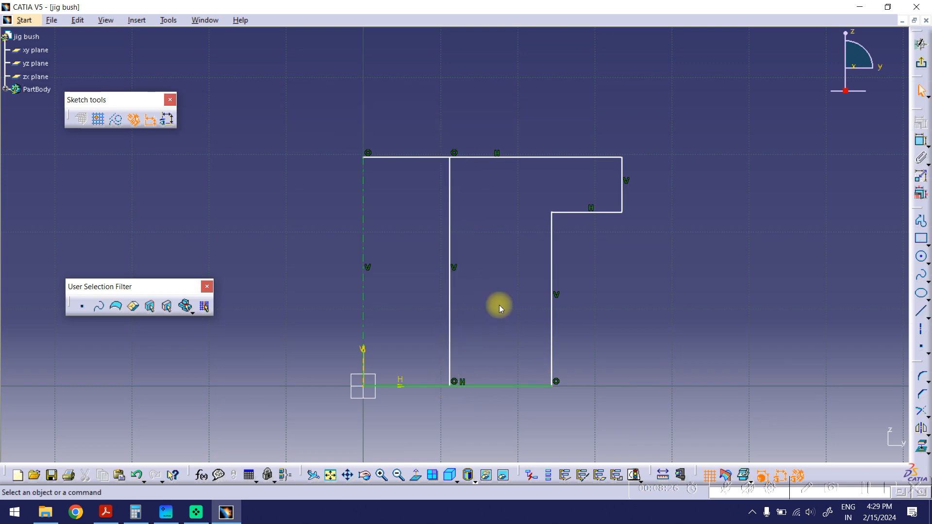
- Quick-trim the top and bottom edge segments between the axis and the bore line, leaving a closed bush section
{"action": "left_click", "coordinate": [922, 416]}
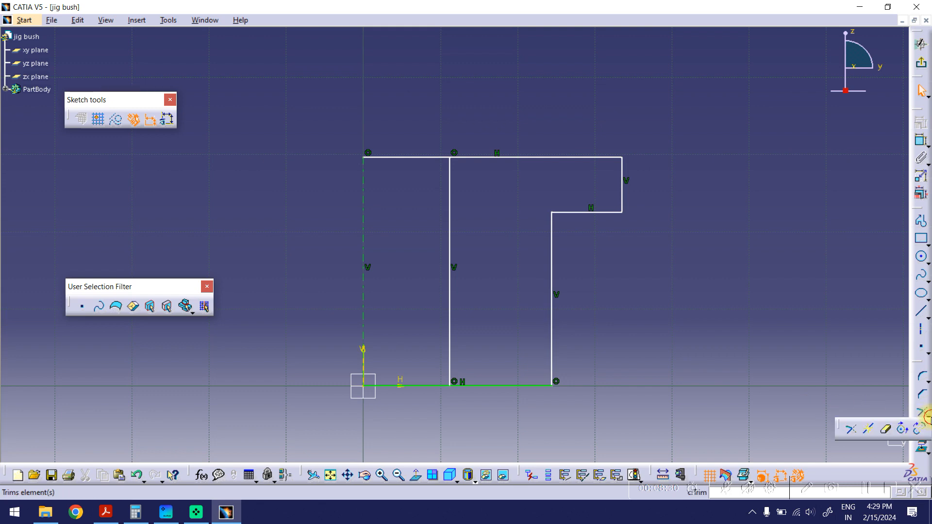
{"action": "left_click", "coordinate": [887, 430]}
{"action": "left_click", "coordinate": [394, 158]}
{"action": "left_click", "coordinate": [417, 384]}
{"action": "middle_click_drag", "start_coordinate": [405, 339], "coordinate": [422, 280], "text": "ctrl"}
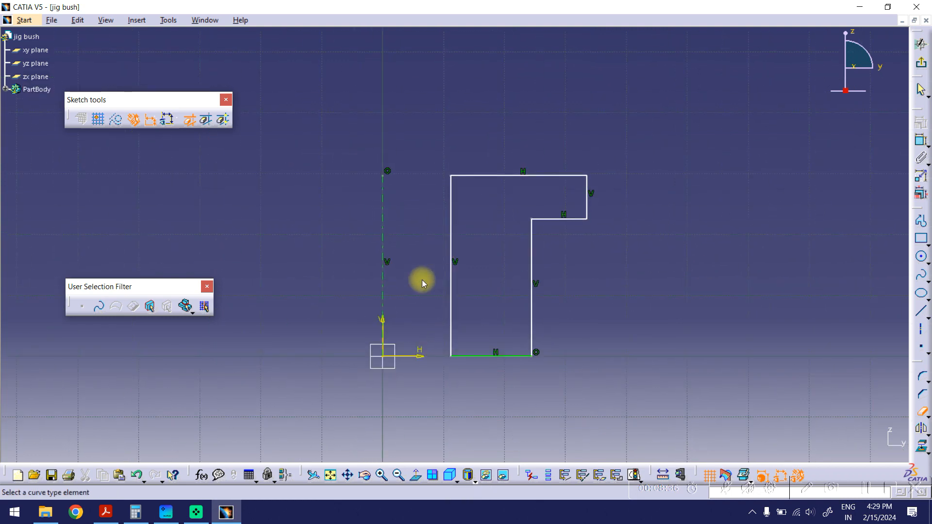
- Add a diameter dimension between the axis and the bore line, placed above the profile
{"action": "left_click", "coordinate": [920, 140]}
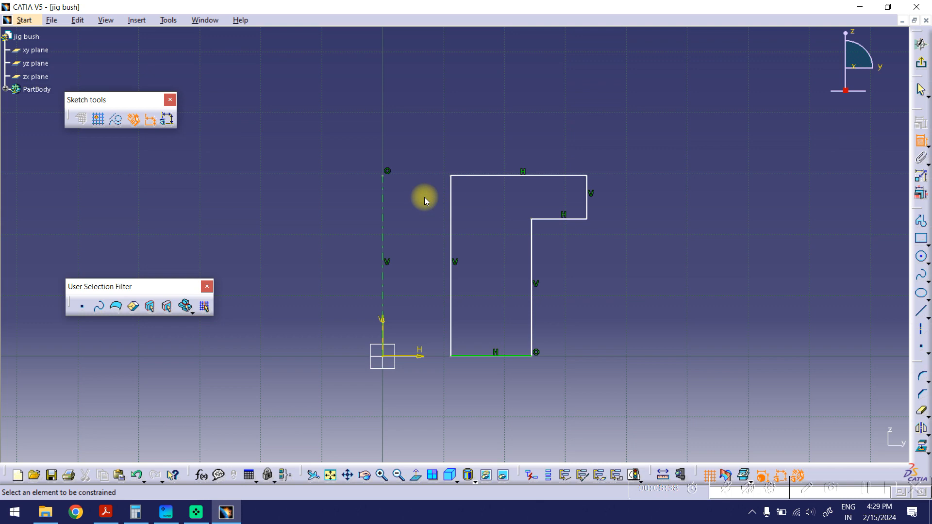
{"action": "left_click", "coordinate": [386, 200]}
{"action": "left_click", "coordinate": [455, 203]}
{"action": "right_click", "coordinate": [412, 105]}
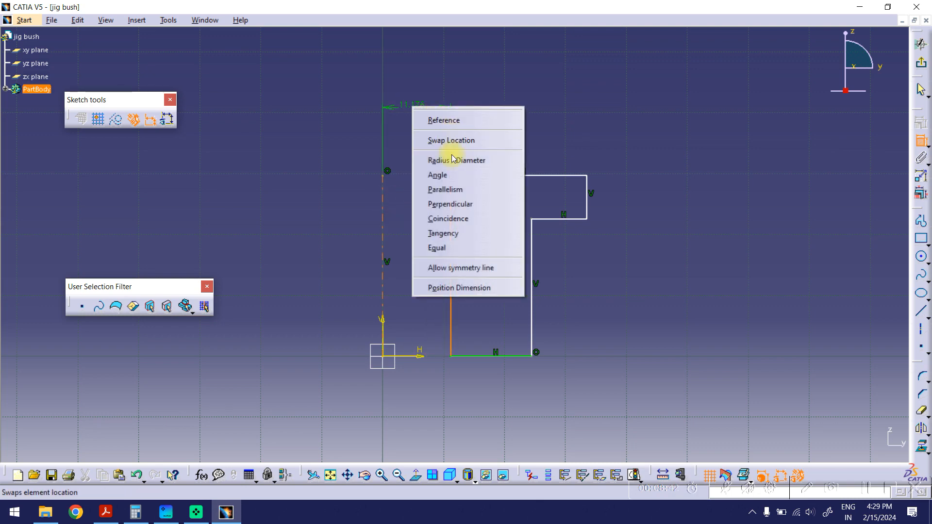
{"action": "left_click", "coordinate": [452, 159]}
{"action": "left_click", "coordinate": [401, 127]}
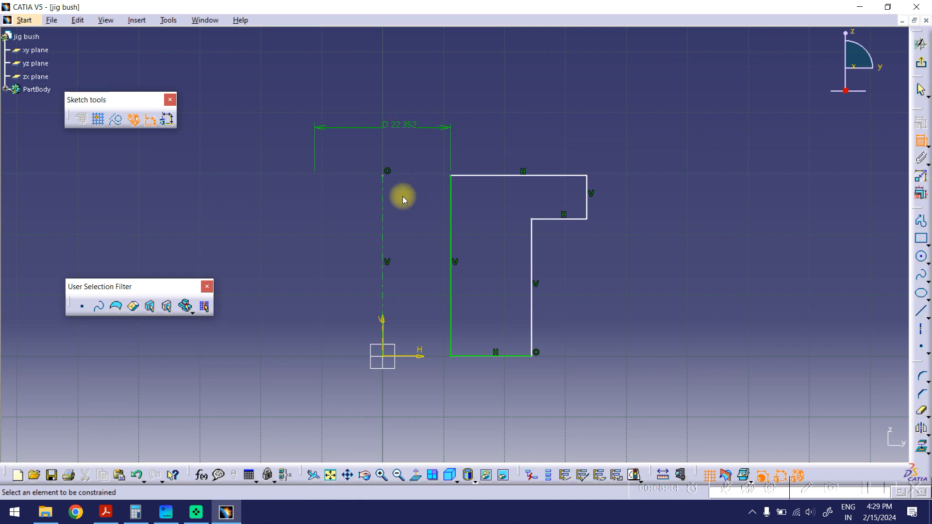
- Add a diameter dimension from the axis to the flange's outer edge, placed above the bore dimension
{"action": "left_click", "coordinate": [383, 211]}
{"action": "left_click", "coordinate": [590, 206]}
{"action": "right_click", "coordinate": [448, 88]}
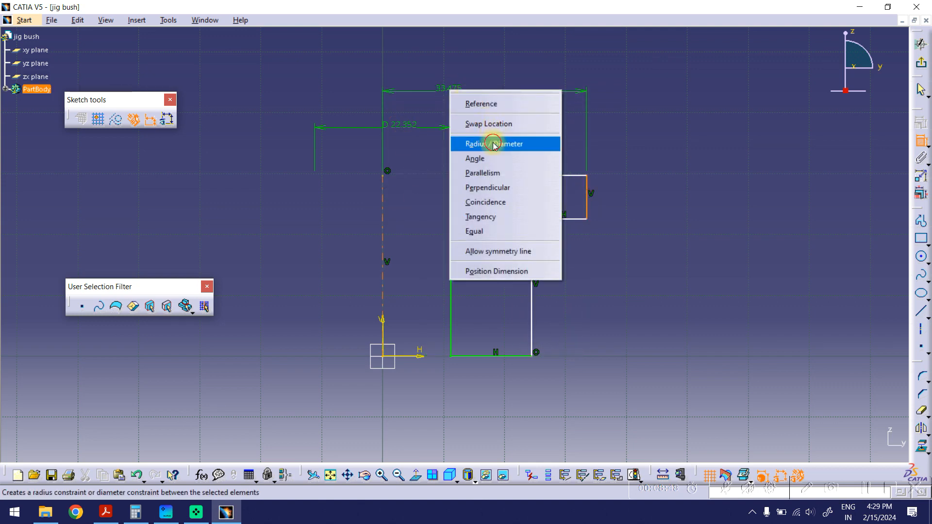
{"action": "left_click", "coordinate": [494, 144]}
{"action": "left_click", "coordinate": [453, 80]}
- Add a diameter dimension from the axis to the body's outer edge, placed below the profile
{"action": "middle_click_drag", "start_coordinate": [512, 142], "coordinate": [540, 128]}
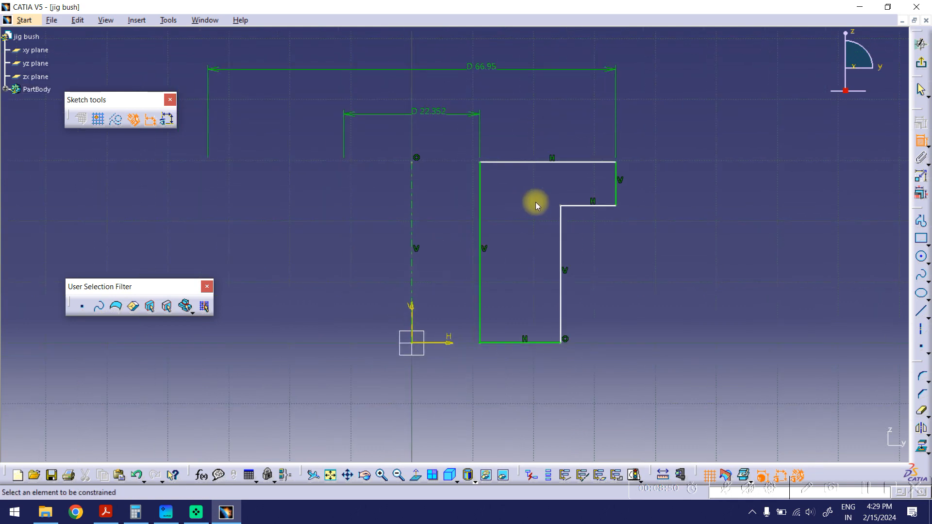
{"action": "left_click", "coordinate": [415, 273]}
{"action": "left_click", "coordinate": [564, 280]}
{"action": "right_click", "coordinate": [474, 390]}
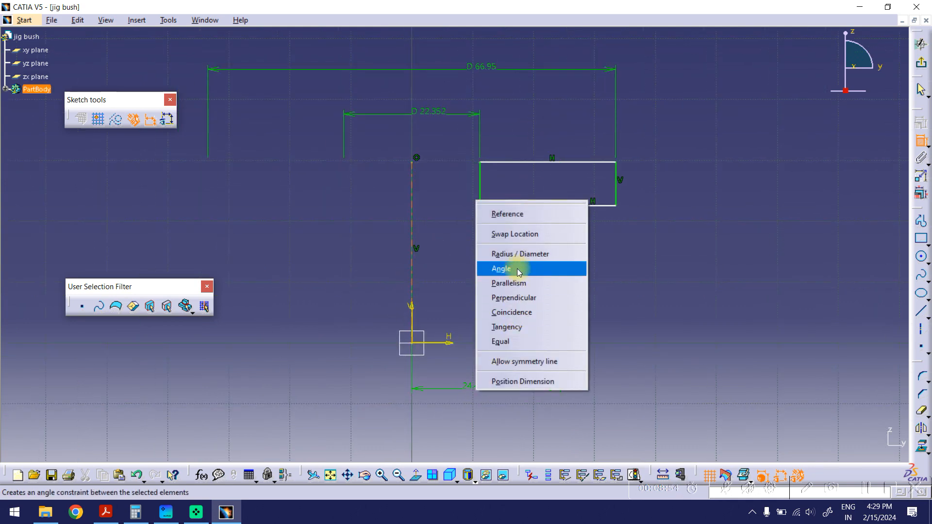
{"action": "left_click", "coordinate": [511, 254]}
{"action": "left_click", "coordinate": [450, 421]}
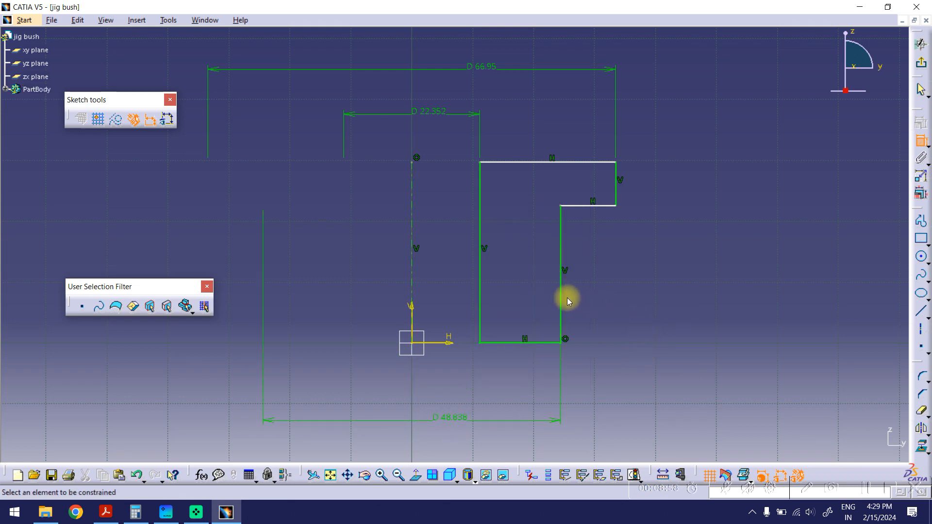
- Dimension the lengths of the body's outer edge and the flange's outer edge beside the profile
{"action": "left_click", "coordinate": [562, 301]}
{"action": "left_click", "coordinate": [673, 264]}
{"action": "left_click", "coordinate": [617, 187]}
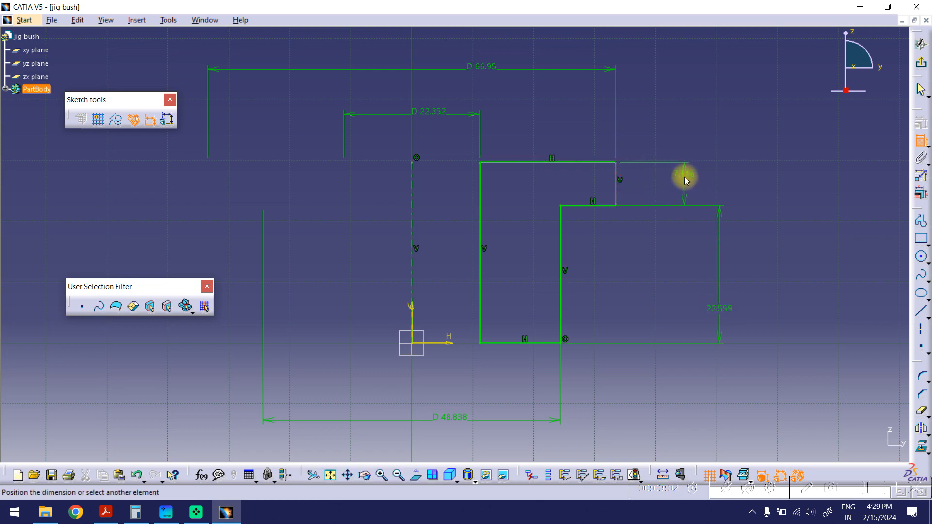
{"action": "left_click", "coordinate": [679, 182]}
{"action": "middle_click_drag", "start_coordinate": [736, 163], "coordinate": [748, 165], "text": "ctrl"}
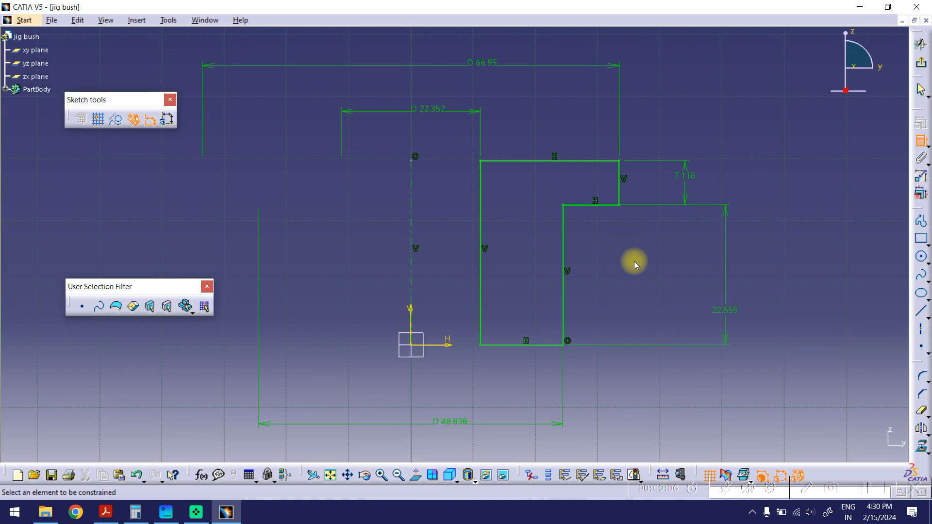
{"action": "middle_click_drag", "start_coordinate": [634, 261], "coordinate": [633, 264], "text": "ctrl"}
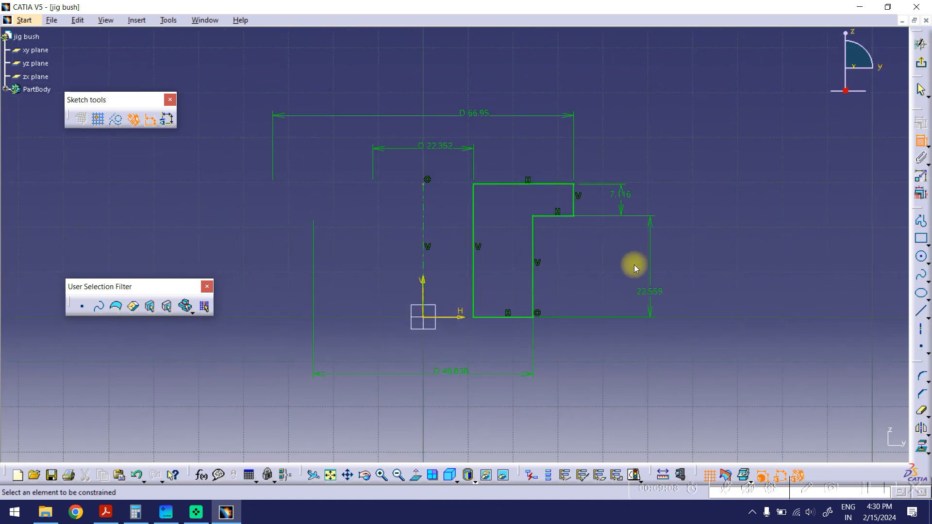
- Check the jig bush dimensions in the PDF drawing and set the bore diameter to 10 mm
{"action": "left_click", "coordinate": [106, 513]}
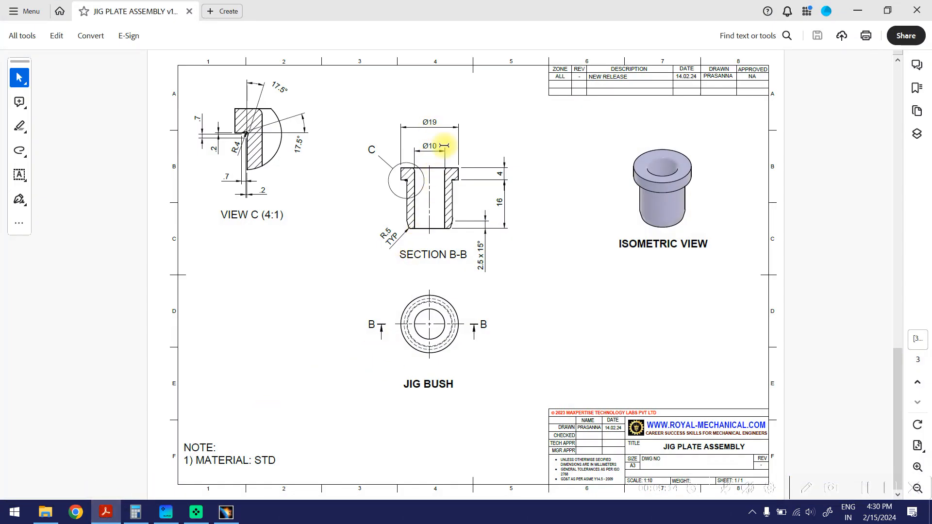
{"action": "left_click", "coordinate": [853, 11]}
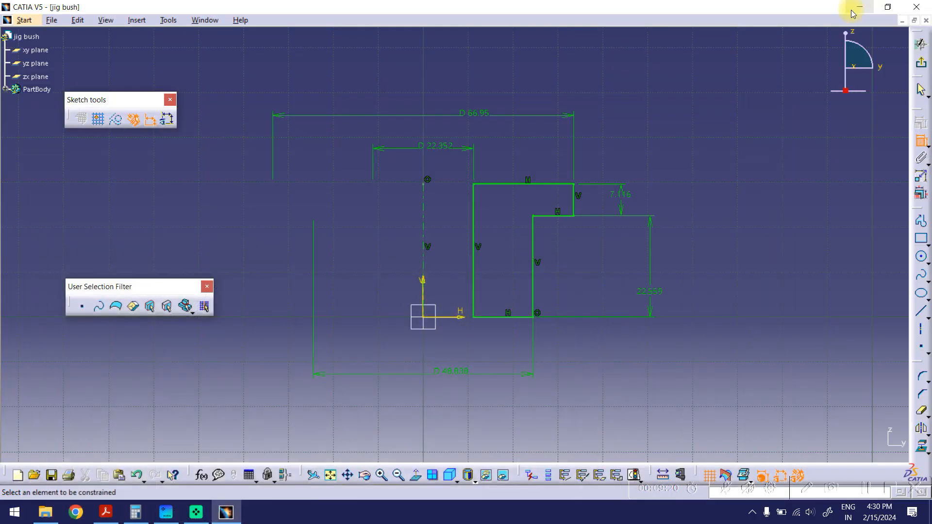
{"action": "double_click", "coordinate": [440, 146]}
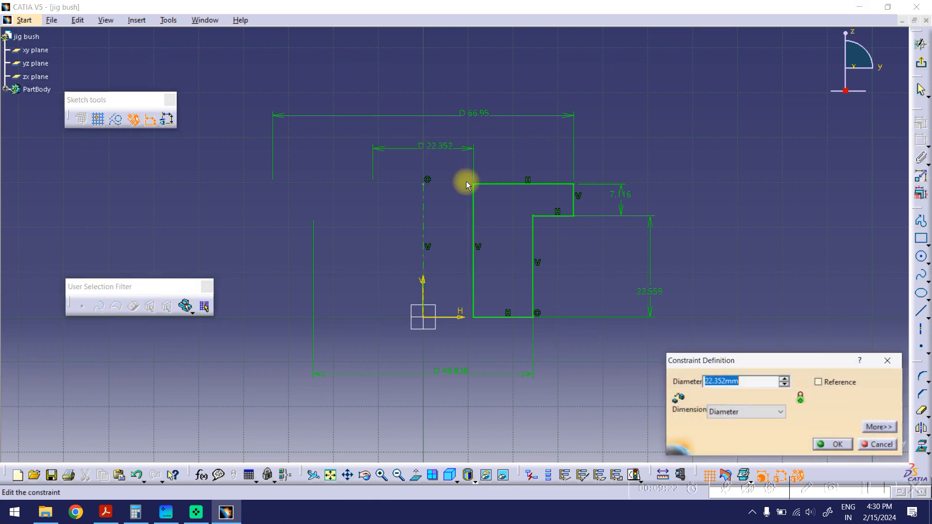
{"action": "type", "text": "10"}
{"action": "key", "text": "Return"}
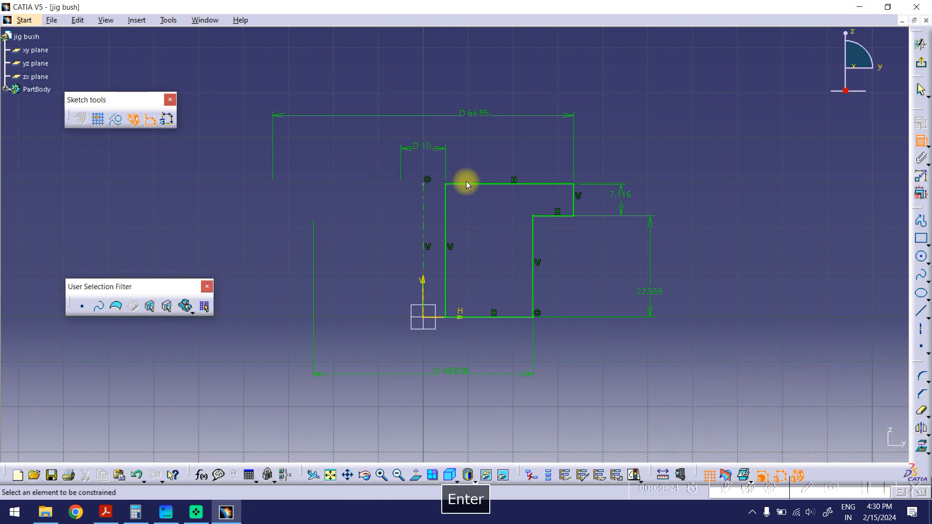
- Set the flange's outer diameter to 19 mm per the PDF drawing
{"action": "double_click", "coordinate": [471, 117]}
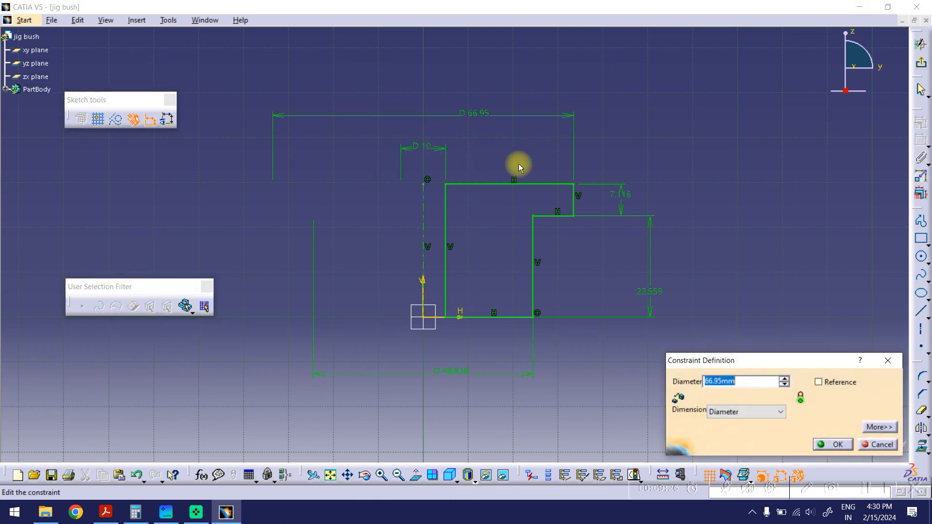
{"action": "type", "text": "19"}
{"action": "key", "text": "Return"}
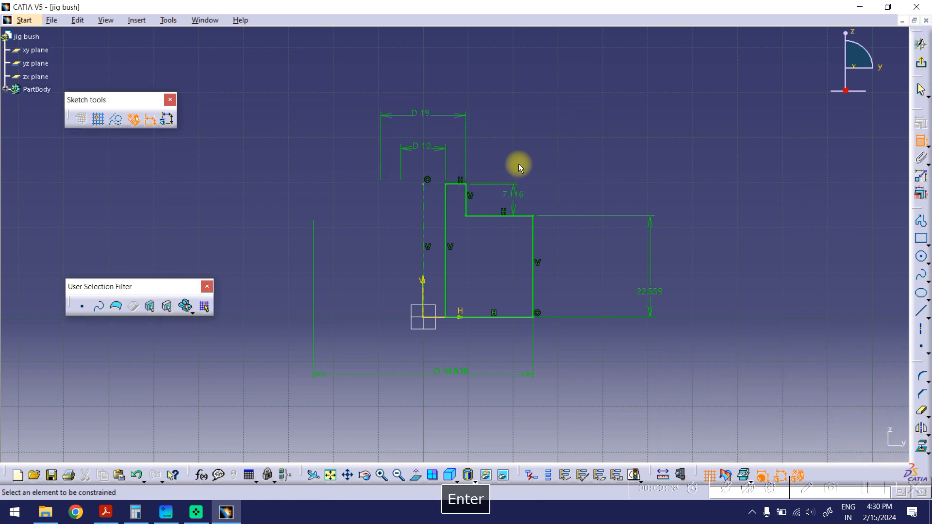
- Set the body's outer diameter to 15 mm
{"action": "mouse_move", "coordinate": [422, 152]}
{"action": "middle_mouse_down", "text": "ctrl"}
{"action": "mouse_move", "coordinate": [416, 175]}
{"action": "mouse_move", "coordinate": [416, 167]}
{"action": "middle_mouse_up", "text": "ctrl"}
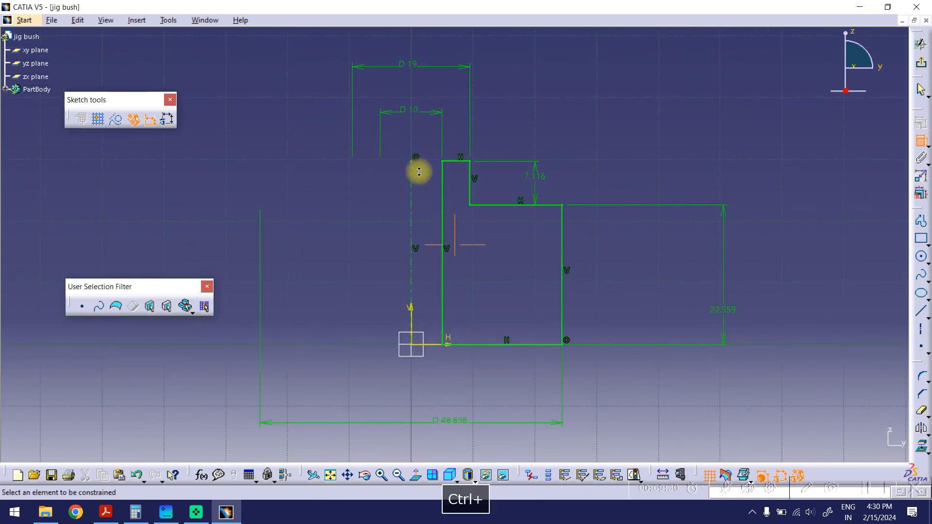
{"action": "mouse_move", "coordinate": [470, 276]}
{"action": "middle_mouse_down", "text": "ctrl"}
{"action": "mouse_move", "coordinate": [478, 281]}
{"action": "mouse_move", "coordinate": [476, 301]}
{"action": "middle_mouse_up", "text": "ctrl"}
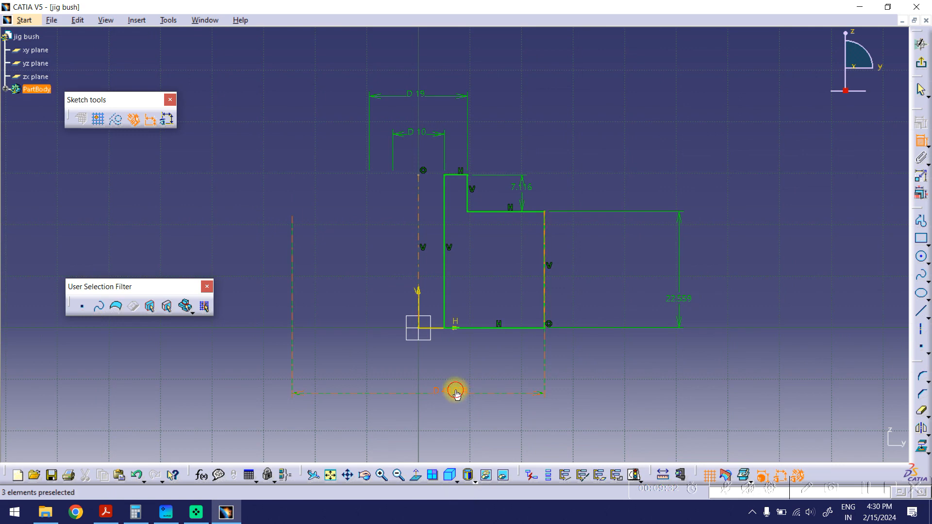
{"action": "double_click", "coordinate": [456, 393]}
{"action": "type", "text": "15"}
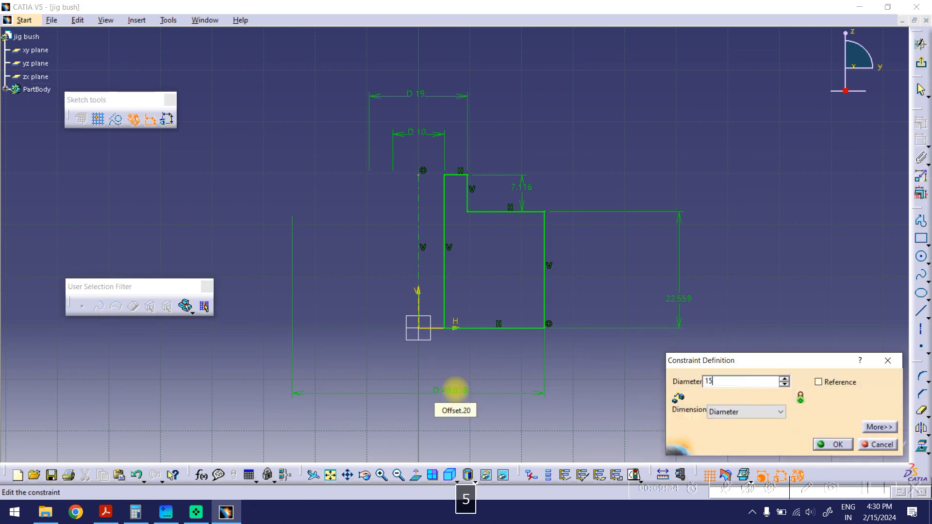
{"action": "key", "text": "Return"}
{"action": "mouse_move", "coordinate": [504, 291]}
{"action": "middle_mouse_down", "text": "ctrl"}
{"action": "mouse_move", "coordinate": [497, 277]}
{"action": "mouse_move", "coordinate": [495, 298]}
{"action": "middle_mouse_up", "text": "ctrl"}
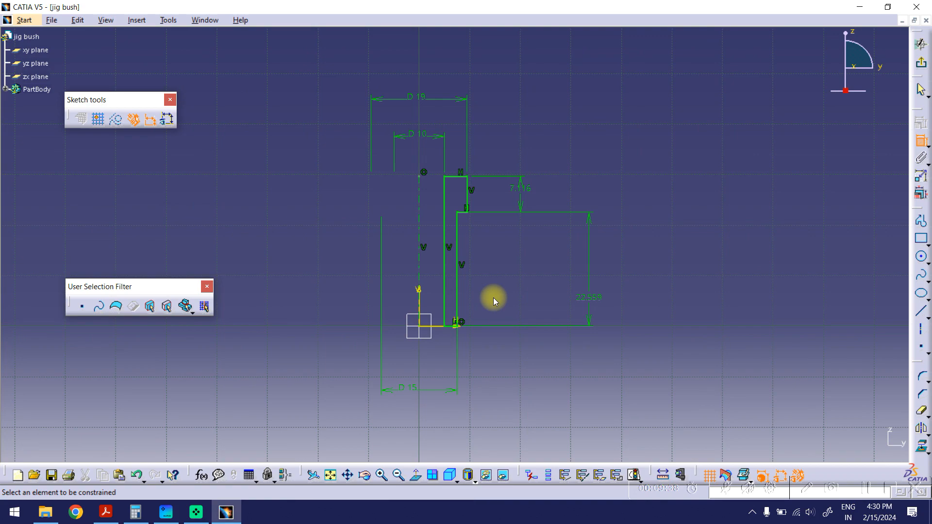
- Check the jig bush heights in the PDF drawing and set the flange thickness to 4 mm and the body length to 16 mm
{"action": "left_click", "coordinate": [105, 512]}
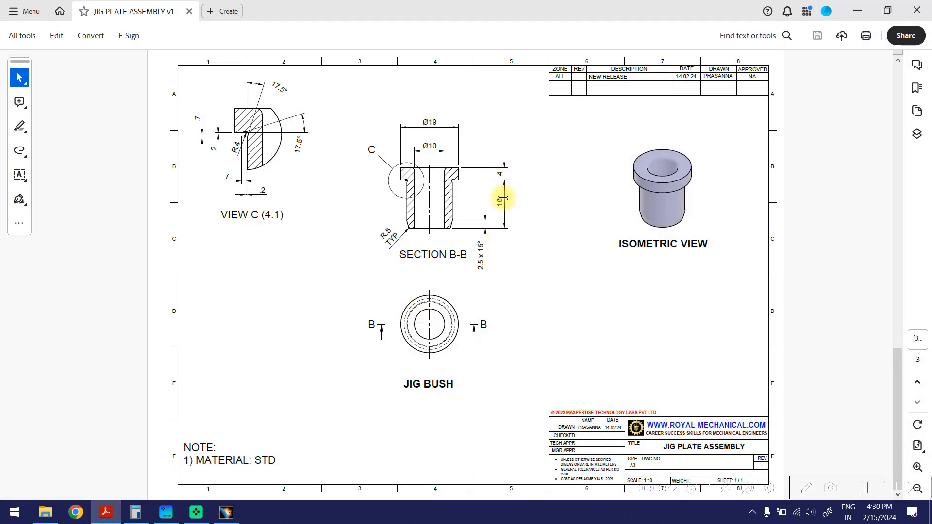
{"action": "left_click", "coordinate": [857, 10]}
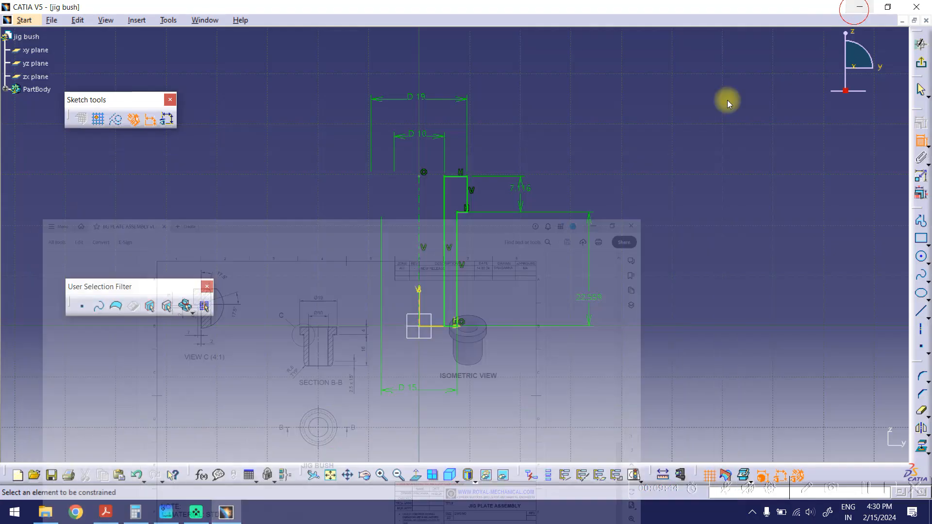
{"action": "double_click", "coordinate": [524, 193]}
{"action": "type", "text": "4"}
{"action": "key", "text": "Return"}
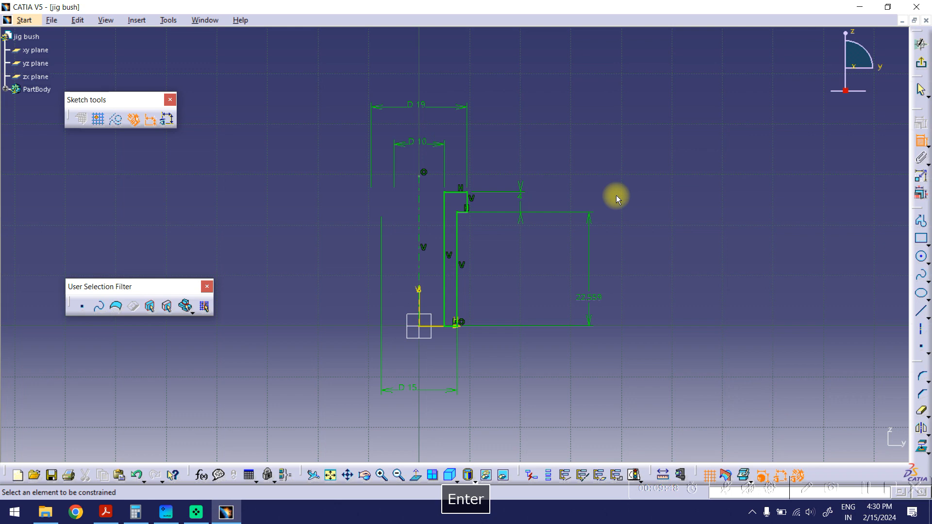
{"action": "double_click", "coordinate": [587, 297]}
{"action": "type", "text": "16"}
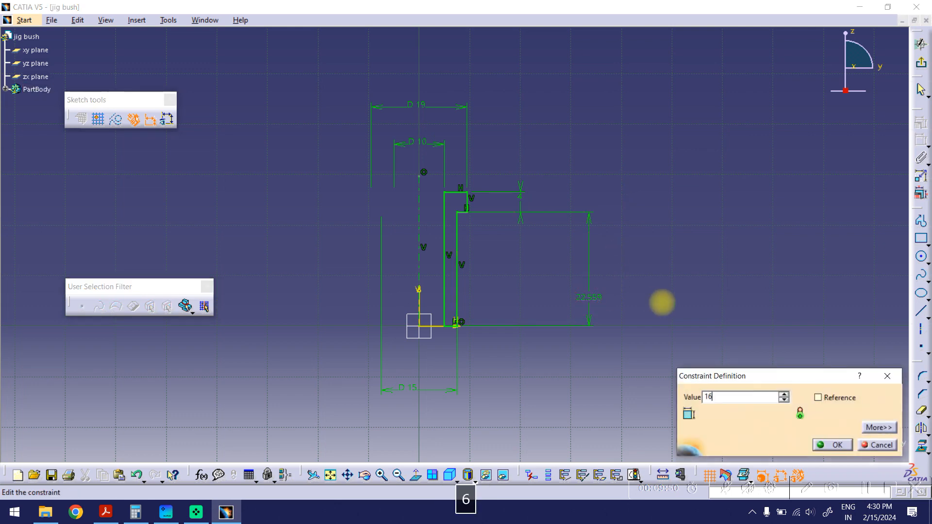
{"action": "key", "text": "Return"}
- Sketch a circle of about 0.58 mm radius around the inner corner where the flange's underside meets the body's outer edge
{"action": "mouse_move", "coordinate": [446, 230]}
{"action": "middle_mouse_down", "text": "ctrl"}
{"action": "mouse_move", "coordinate": [499, 139]}
{"action": "mouse_move", "coordinate": [499, 99]}
{"action": "mouse_move", "coordinate": [463, 287]}
{"action": "mouse_move", "coordinate": [496, 214]}
{"action": "mouse_move", "coordinate": [537, 318]}
{"action": "mouse_move", "coordinate": [472, 268]}
{"action": "mouse_move", "coordinate": [478, 256]}
{"action": "middle_mouse_up", "text": "ctrl"}
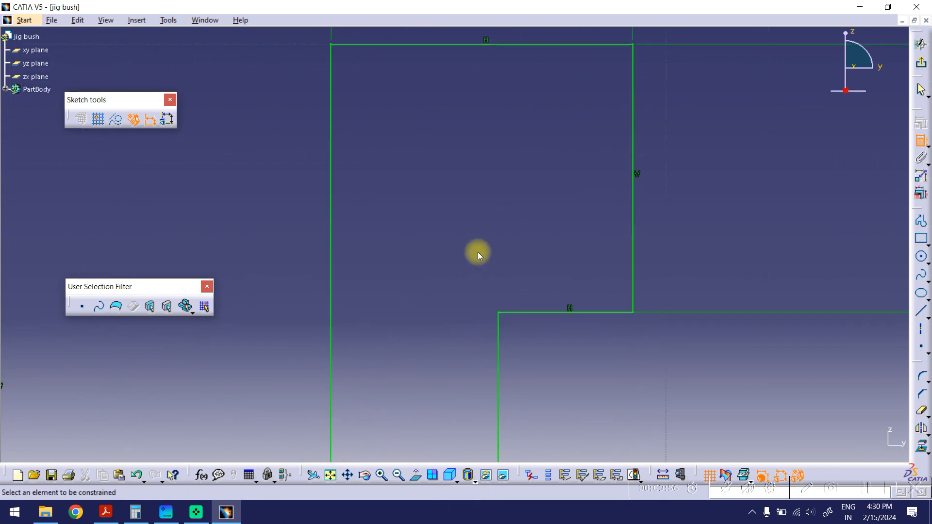
{"action": "left_click", "coordinate": [921, 257]}
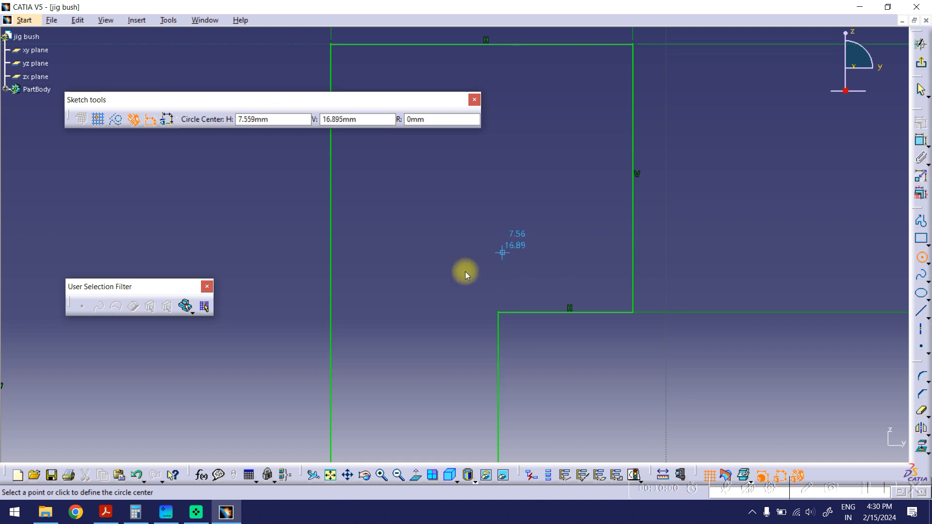
{"action": "left_click", "coordinate": [509, 325]}
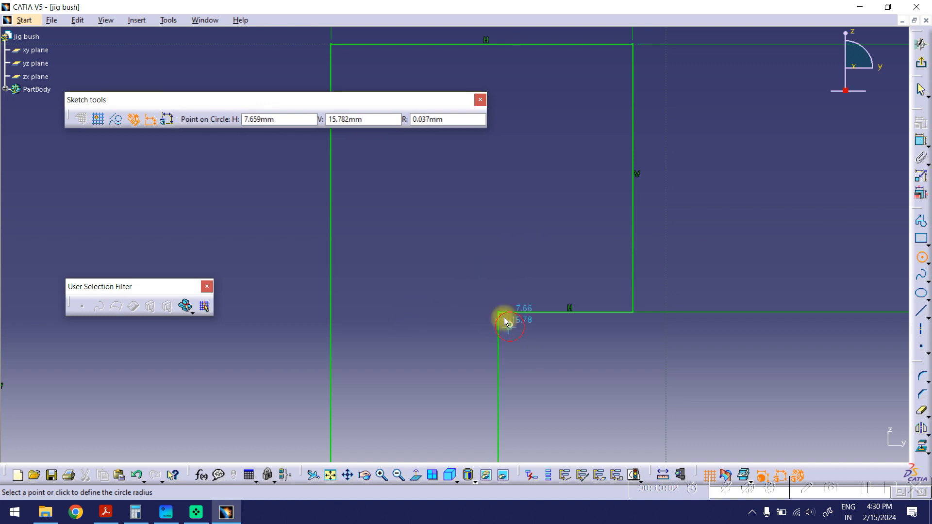
{"action": "left_click", "coordinate": [486, 296]}
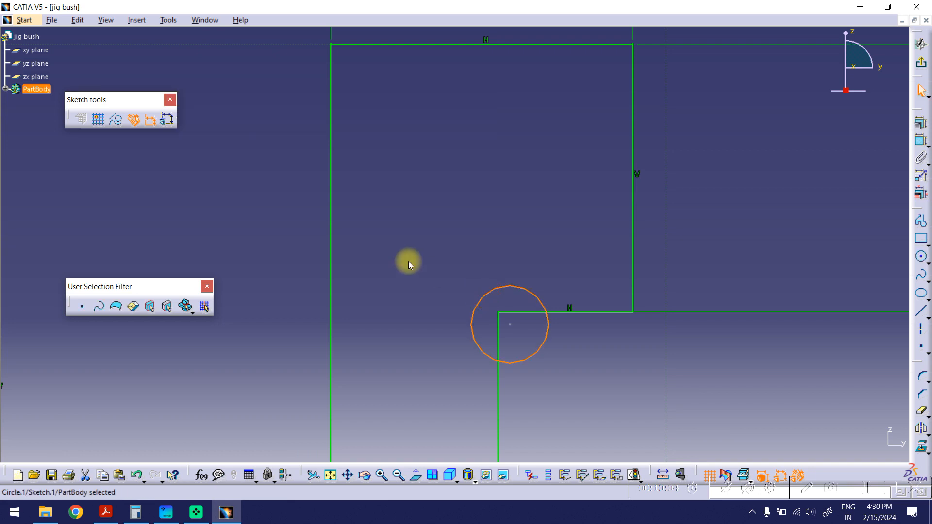
{"action": "left_click", "coordinate": [444, 232]}
- Draw two slanted lines starting on the circle, one crossing the flange's underside and the other crossing the body's outer edge
{"action": "middle_click_drag", "start_coordinate": [480, 225], "coordinate": [476, 225]}
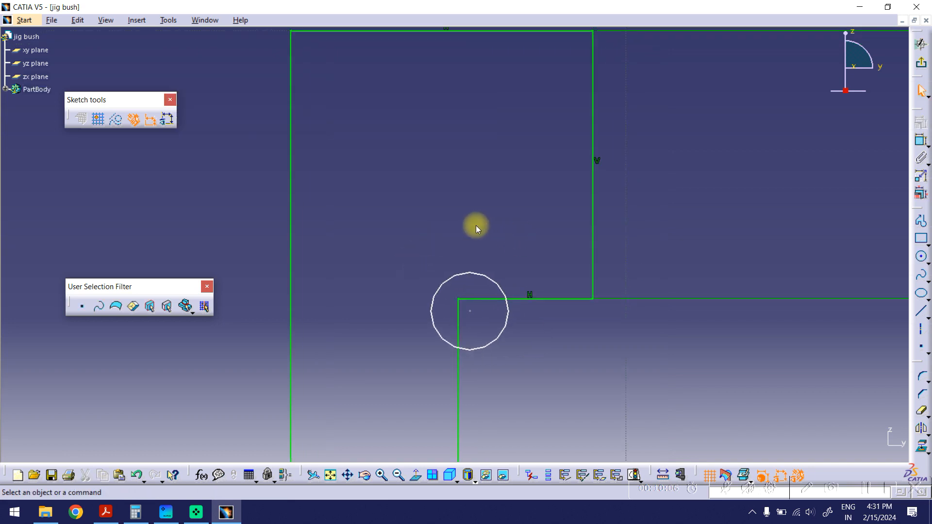
{"action": "left_click", "coordinate": [920, 312]}
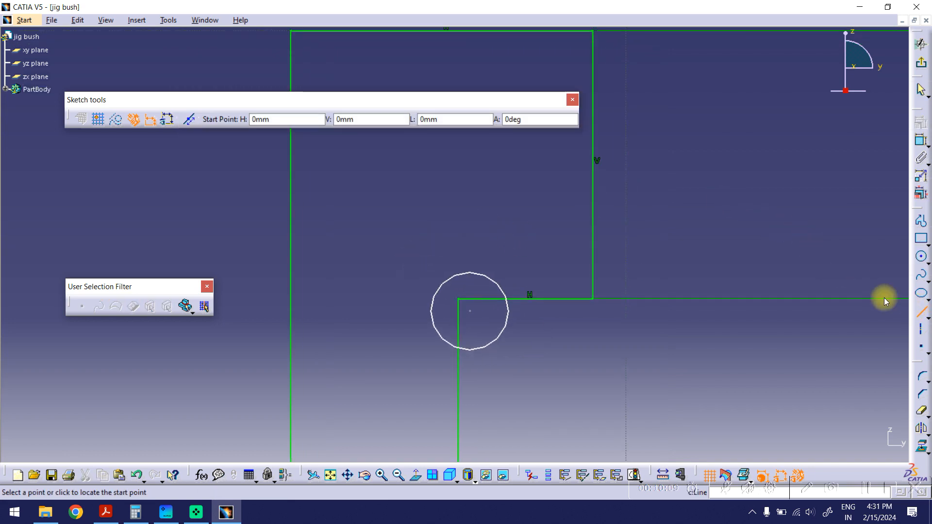
{"action": "left_click", "coordinate": [482, 275]}
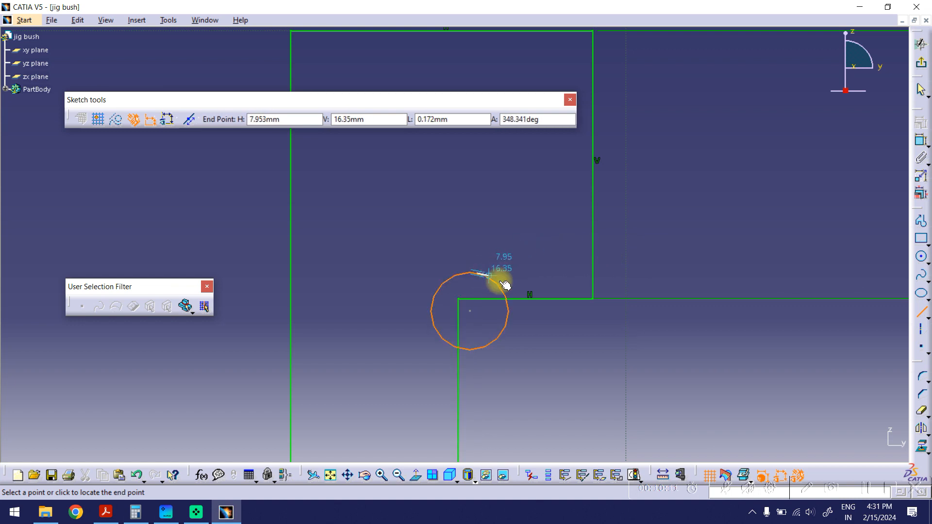
{"action": "left_click", "coordinate": [564, 306]}
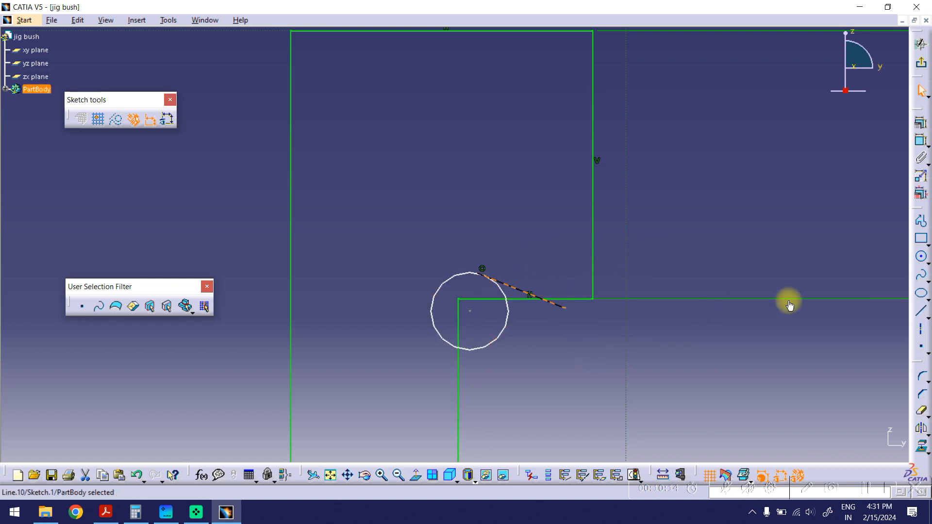
{"action": "left_click", "coordinate": [920, 311]}
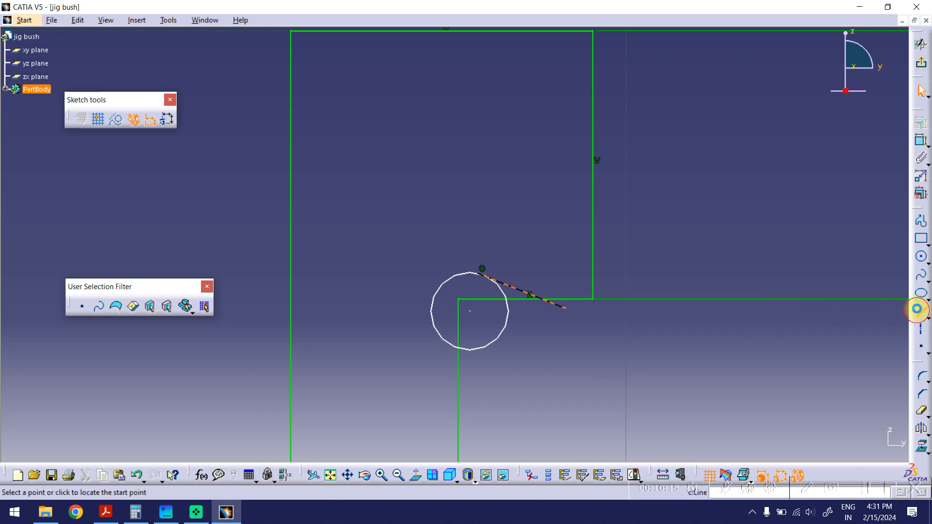
{"action": "left_click", "coordinate": [437, 333]}
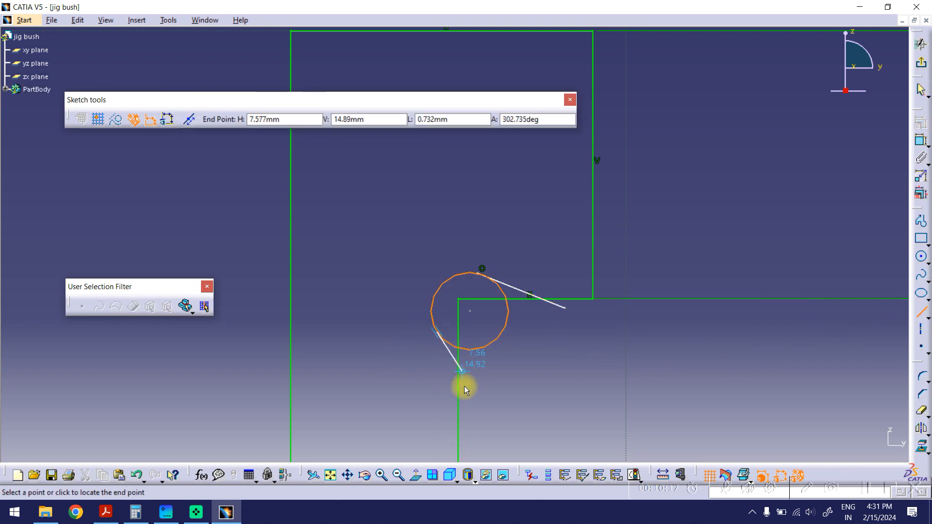
{"action": "left_click", "coordinate": [471, 420]}
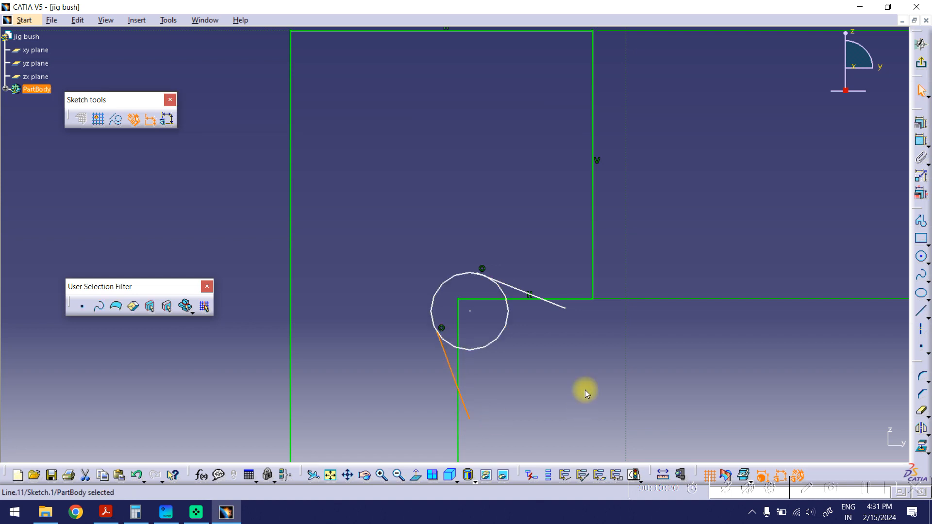
{"action": "left_click", "coordinate": [557, 375]}
{"action": "mouse_move", "coordinate": [554, 368]}
{"action": "middle_mouse_down", "text": "ctrl"}
{"action": "mouse_move", "coordinate": [564, 372]}
{"action": "mouse_move", "coordinate": [555, 395]}
{"action": "mouse_move", "coordinate": [563, 369]}
{"action": "middle_mouse_up", "text": "ctrl"}
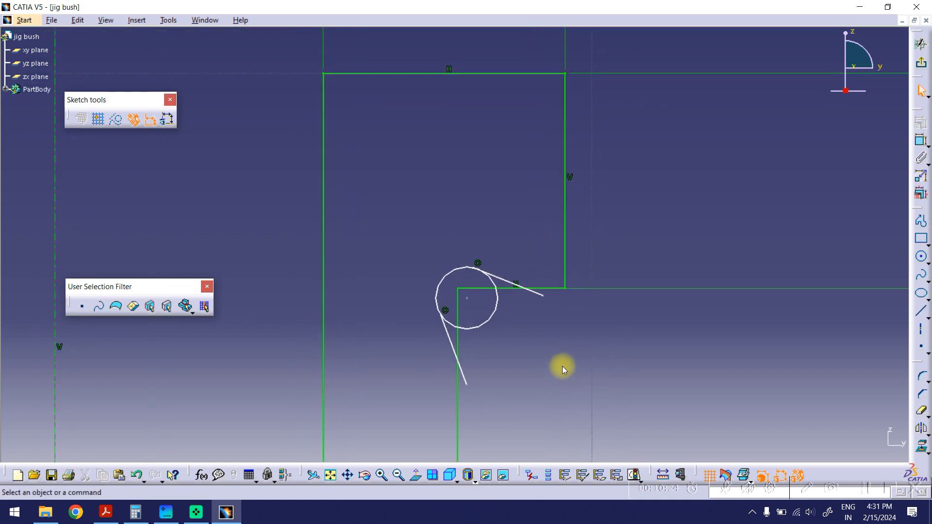
- Examine the undercut's radius, offsets and angles in detail View C of the jig bush in the PDF drawing
{"action": "left_click", "coordinate": [108, 510]}
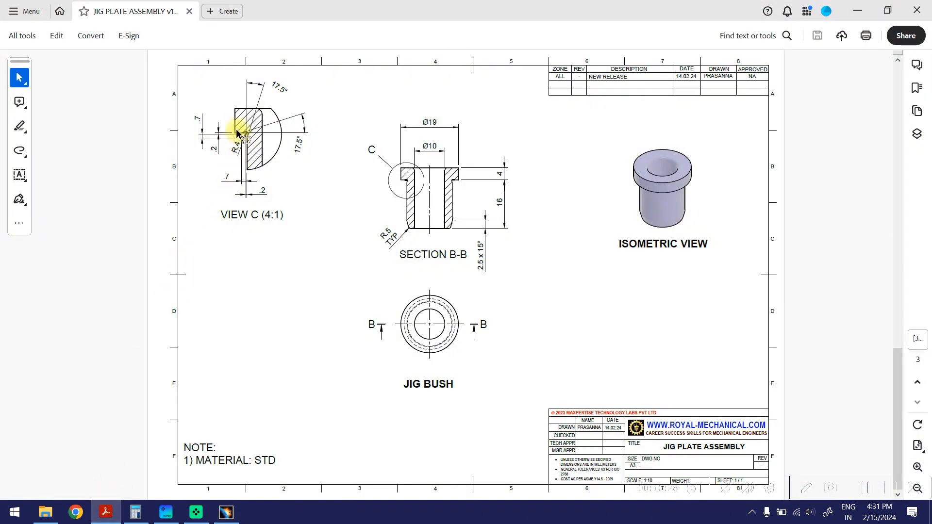
{"action": "scroll", "coordinate": [238, 132], "scroll_direction": "up", "scroll_amount": 2, "text": "ctrl"}
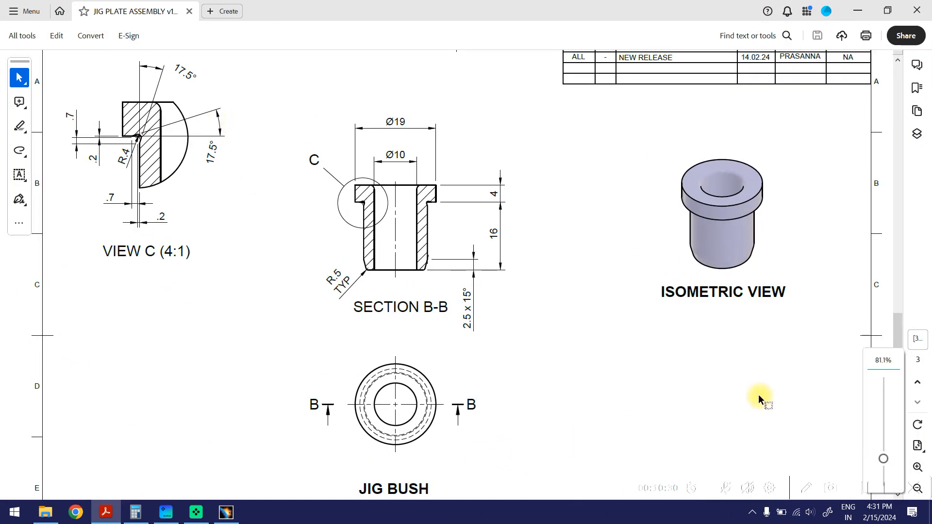
{"action": "mouse_move", "coordinate": [898, 329]}
{"action": "left_mouse_down"}
{"action": "mouse_move", "coordinate": [898, 381]}
{"action": "mouse_move", "coordinate": [901, 313]}
{"action": "left_mouse_up"}
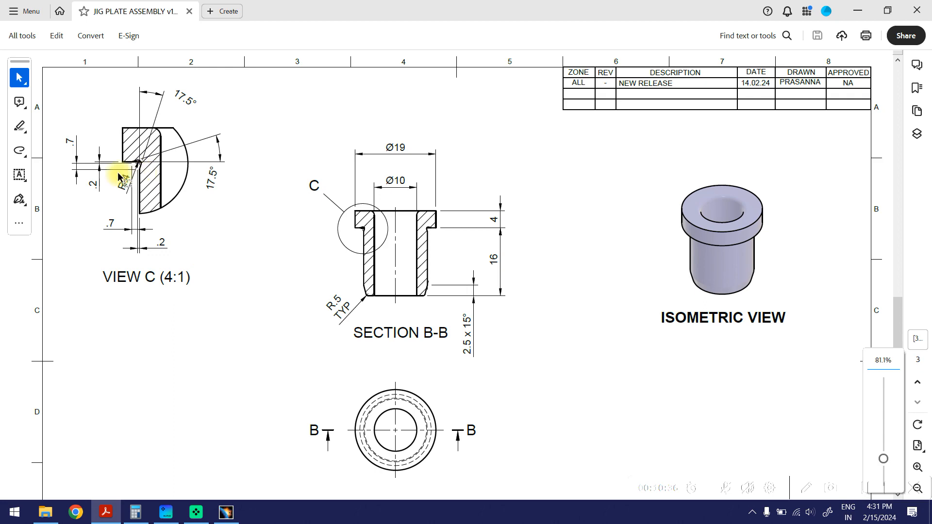
{"action": "scroll", "coordinate": [116, 178], "scroll_direction": "up", "scroll_amount": 3, "text": "ctrl"}
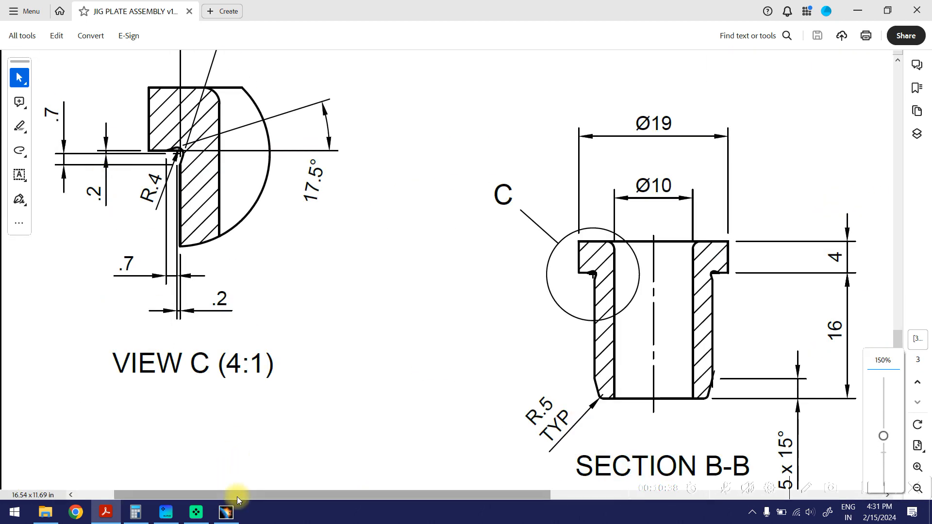
{"action": "left_click_drag", "start_coordinate": [237, 497], "coordinate": [169, 488]}
{"action": "scroll", "coordinate": [269, 316], "scroll_direction": "up", "scroll_amount": 2}
{"action": "scroll", "coordinate": [272, 321], "scroll_direction": "up", "scroll_amount": 1}
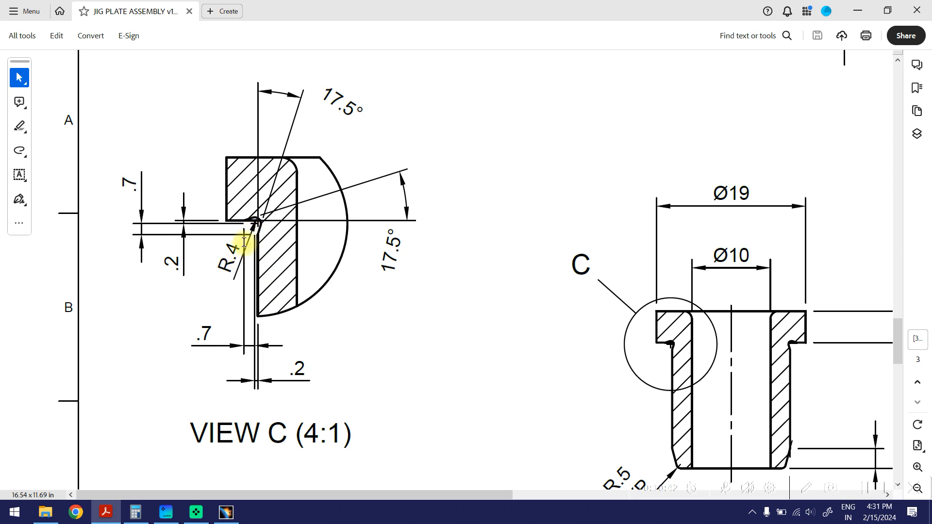
{"action": "left_click", "coordinate": [855, 6]}
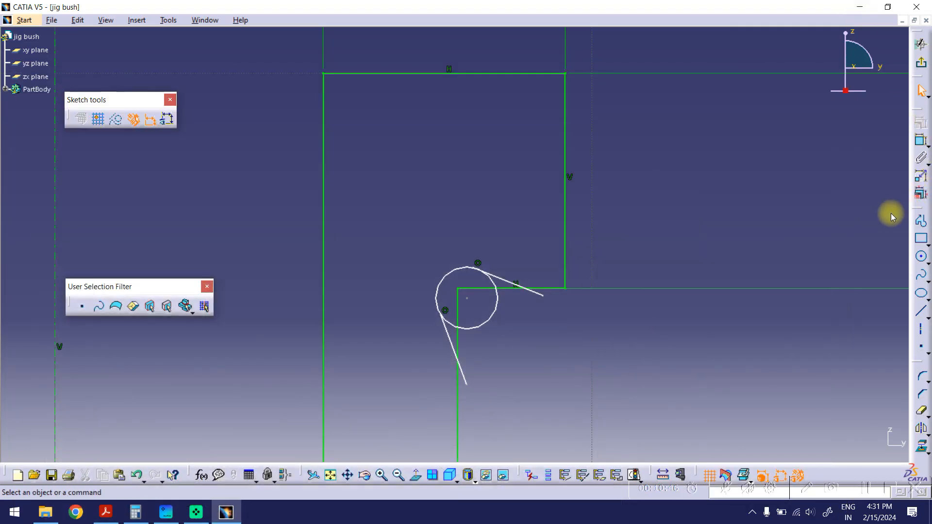
- Dimension the undercut circle as a radius
{"action": "left_click", "coordinate": [919, 137]}
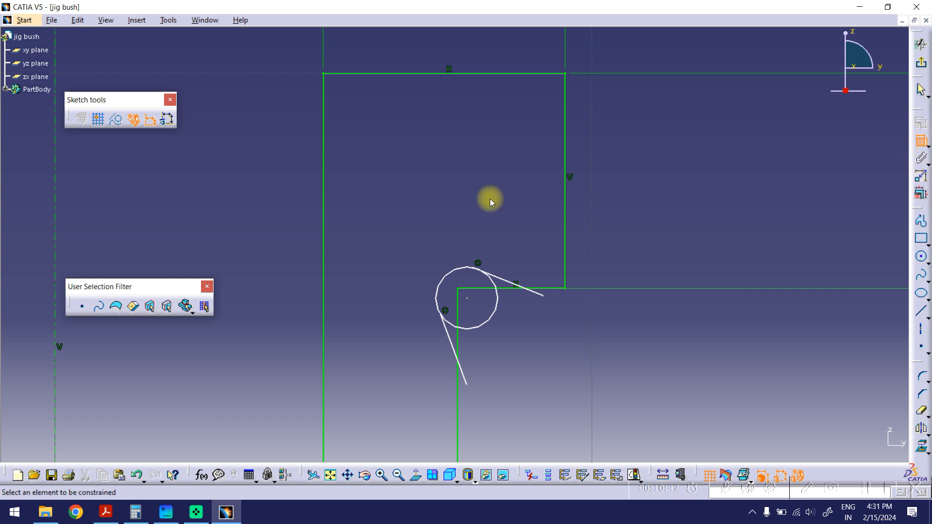
{"action": "left_click", "coordinate": [446, 272]}
{"action": "right_click", "coordinate": [372, 218]}
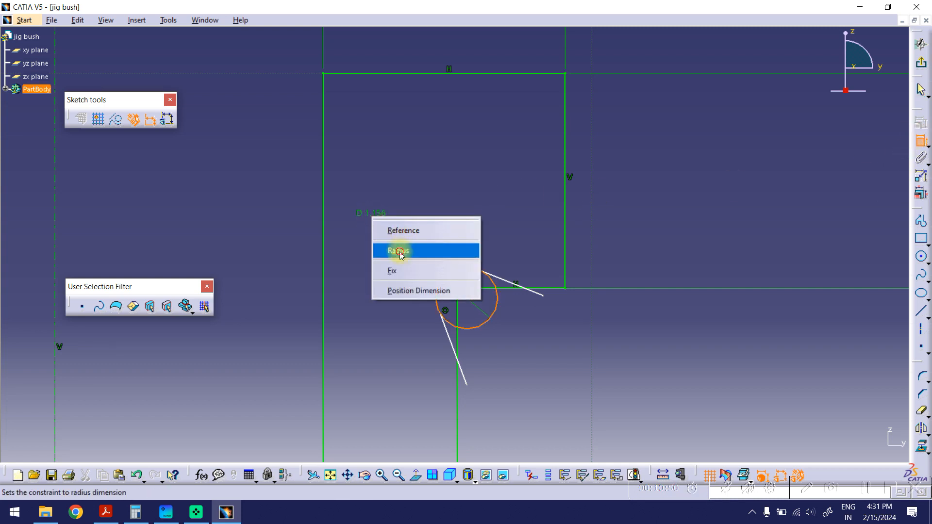
{"action": "left_click", "coordinate": [398, 252]}
{"action": "left_click", "coordinate": [377, 233]}
- Recheck View C in the PDF drawing and dimension the circle centre's offsets from the body's outer edge and the flange's underside
{"action": "mouse_move", "coordinate": [466, 193]}
{"action": "middle_mouse_down", "text": "ctrl"}
{"action": "mouse_move", "coordinate": [510, 223]}
{"action": "mouse_move", "coordinate": [481, 176]}
{"action": "mouse_move", "coordinate": [488, 165]}
{"action": "middle_mouse_up", "text": "ctrl"}
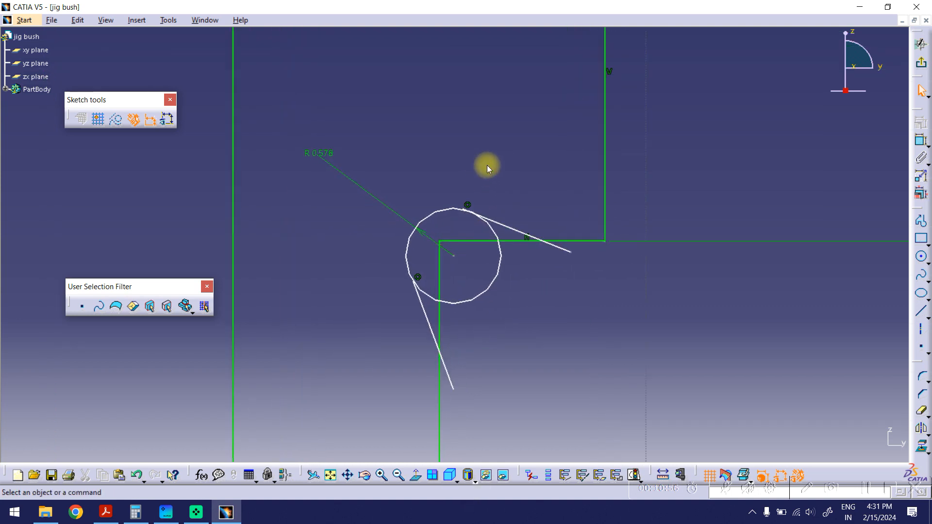
{"action": "left_click", "coordinate": [105, 511]}
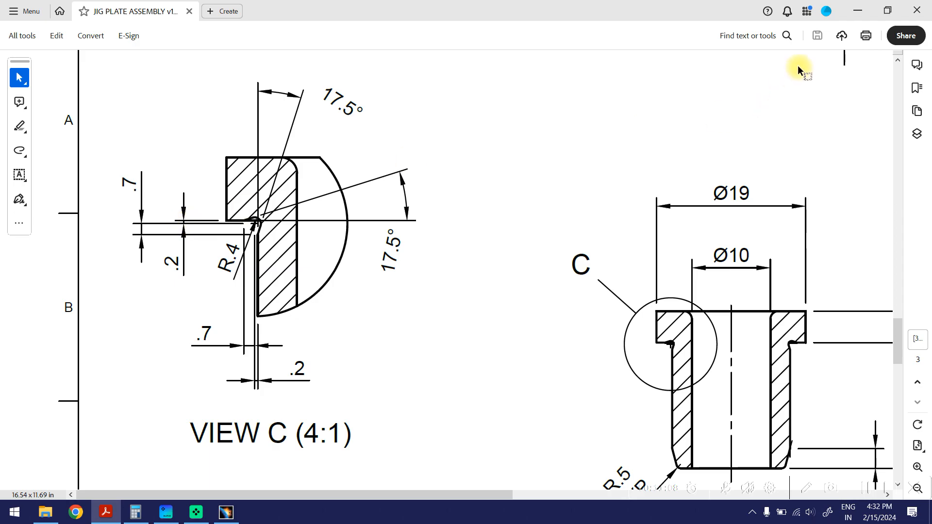
{"action": "left_click", "coordinate": [857, 10]}
{"action": "left_click", "coordinate": [919, 140]}
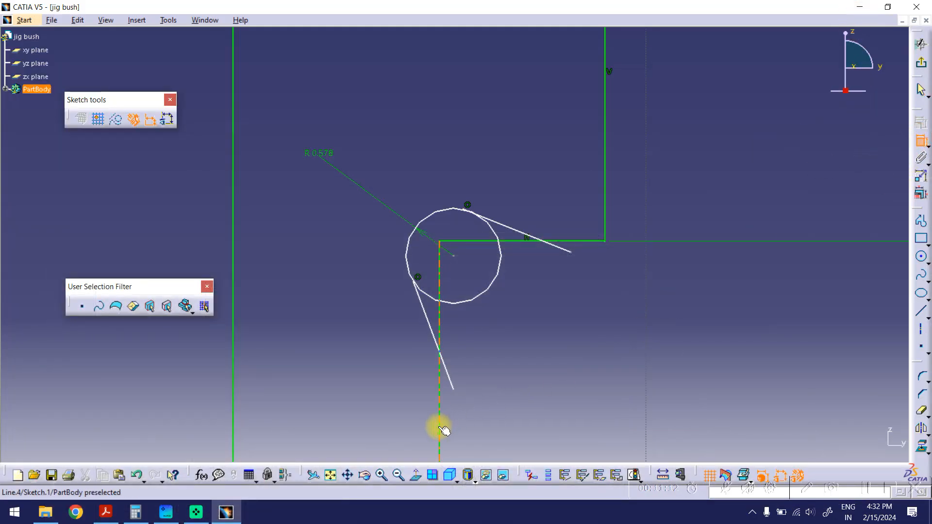
{"action": "left_click", "coordinate": [439, 427]}
{"action": "left_click", "coordinate": [459, 259]}
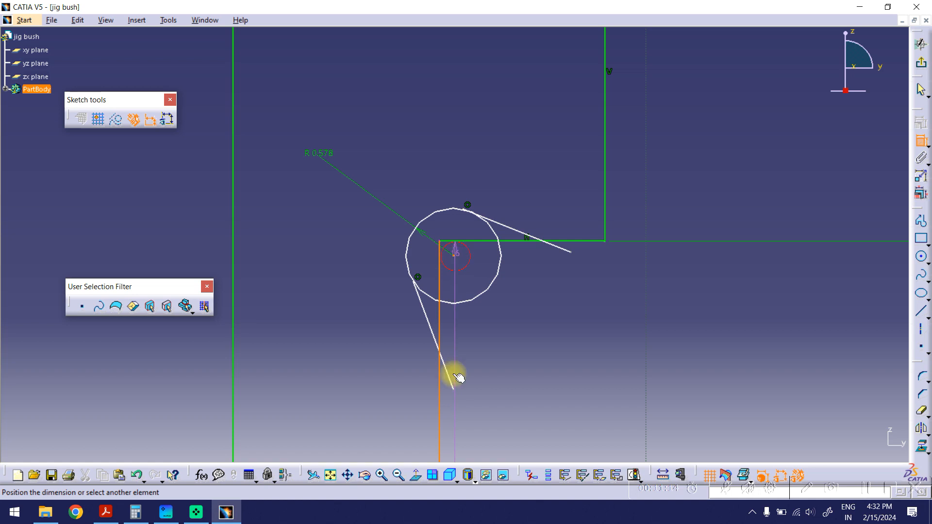
{"action": "left_click", "coordinate": [523, 425]}
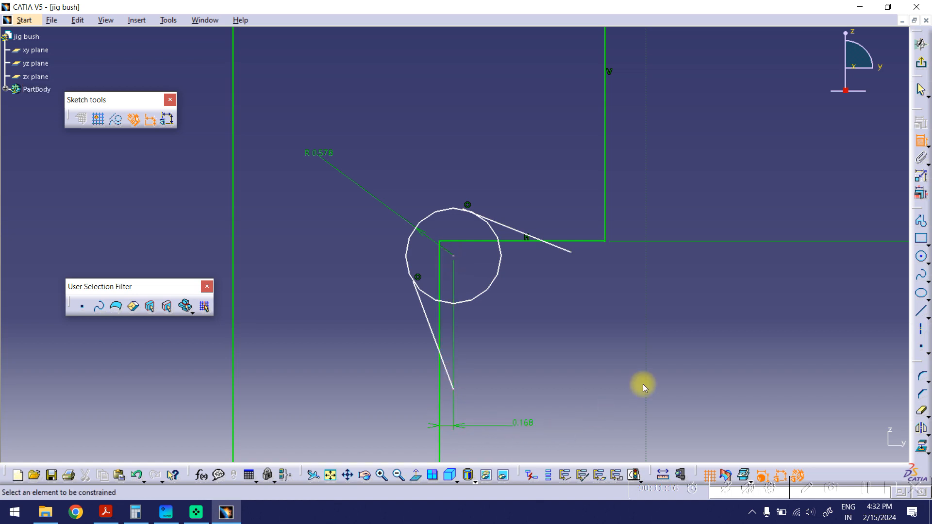
{"action": "left_click", "coordinate": [456, 257]}
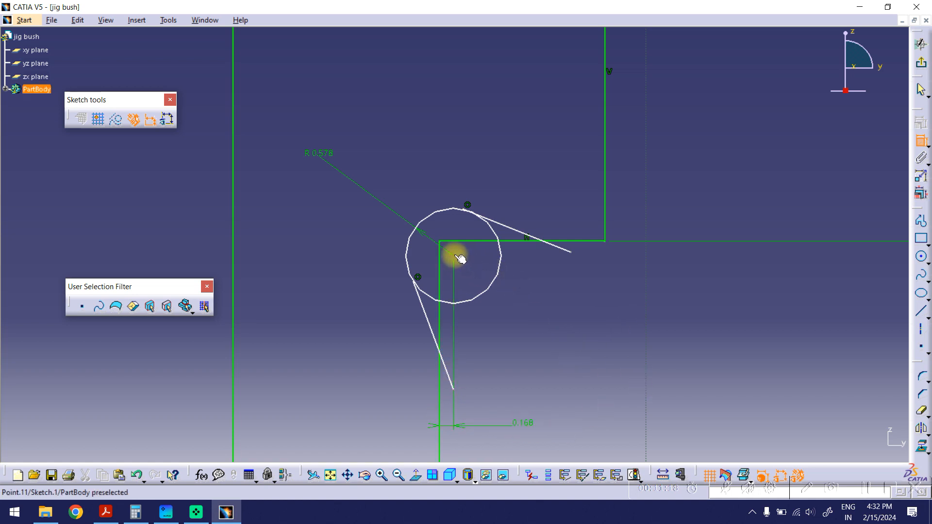
{"action": "left_click", "coordinate": [521, 242]}
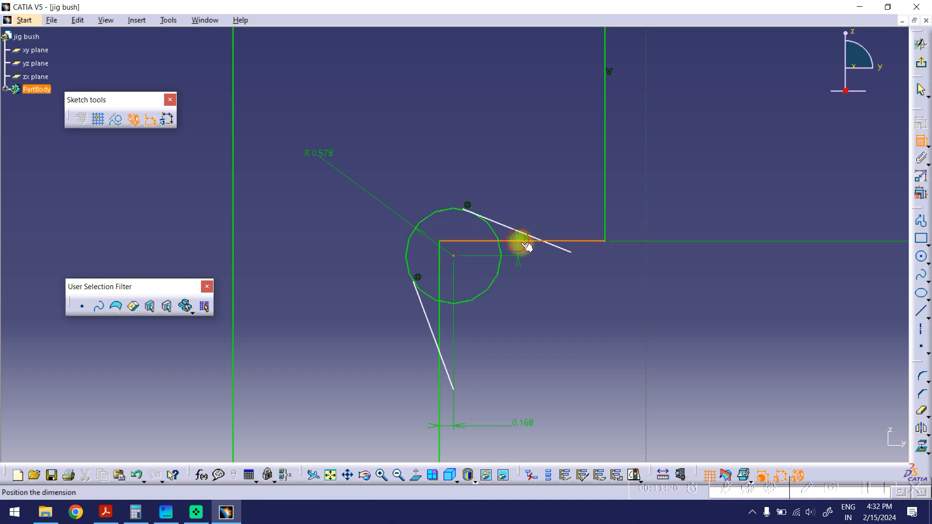
{"action": "left_click", "coordinate": [702, 301]}
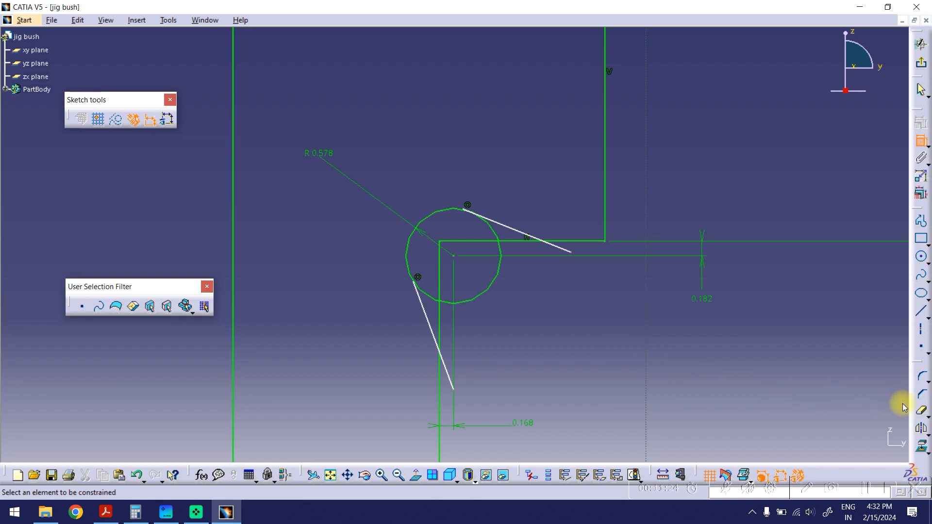
- Quick Trim the undercut circle to the outer arc between the two slanted lines, removing its segments inside the corner
{"action": "left_click", "coordinate": [922, 413]}
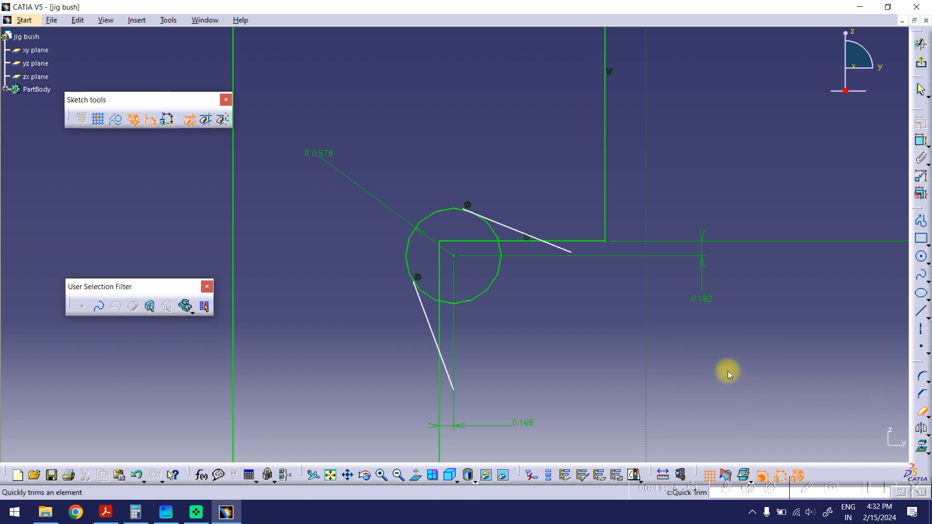
{"action": "left_click", "coordinate": [481, 295]}
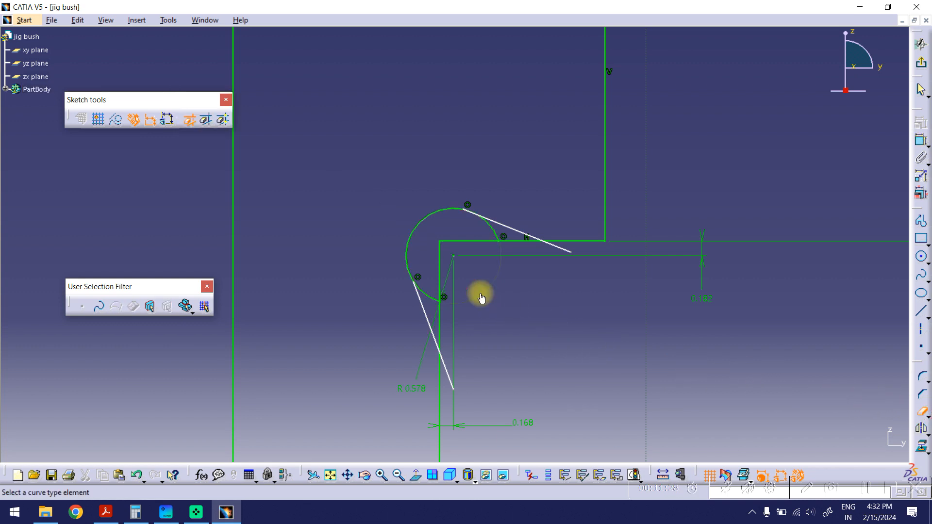
{"action": "left_click", "coordinate": [432, 301]}
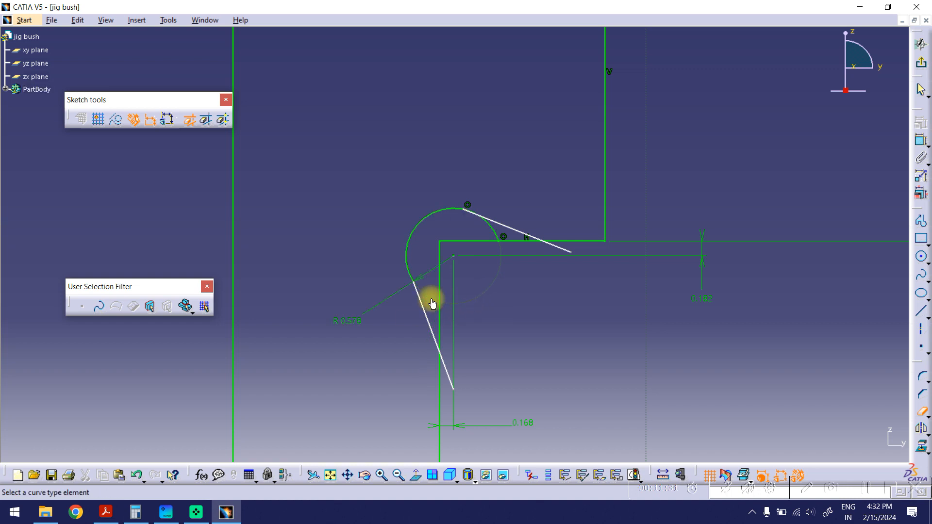
{"action": "left_click", "coordinate": [491, 234]}
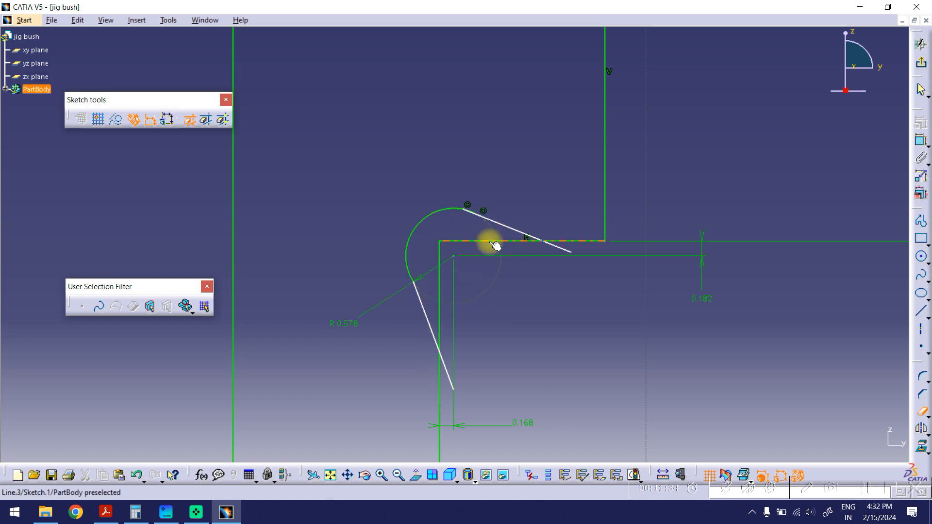
- Trim the flange underside, body outer edge and overhanging slanted line ends at the undercut, converting the edge's length constraint into a distance
{"action": "left_click", "coordinate": [491, 241]}
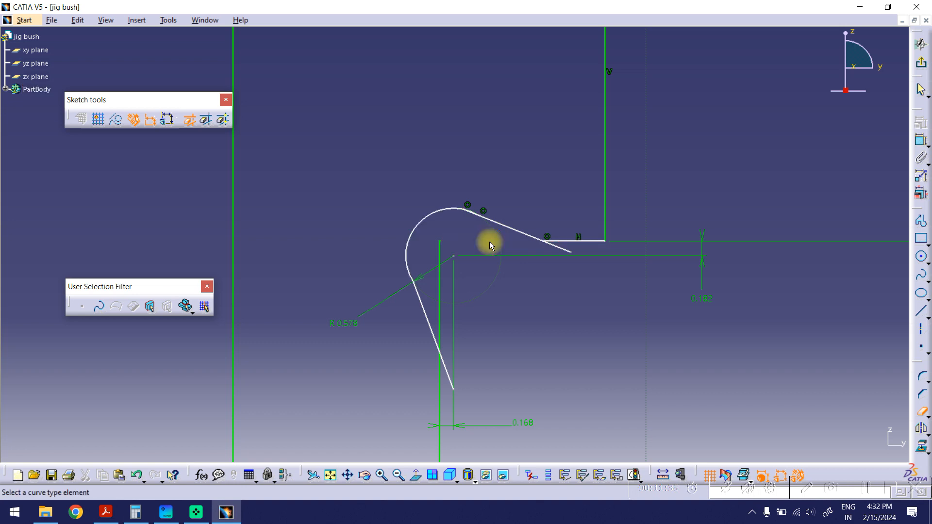
{"action": "left_click", "coordinate": [439, 301]}
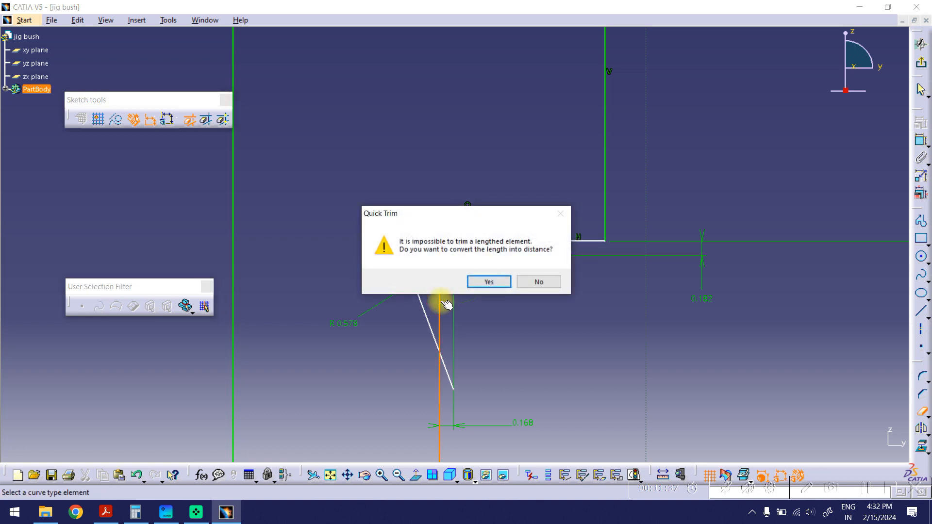
{"action": "left_click", "coordinate": [489, 281]}
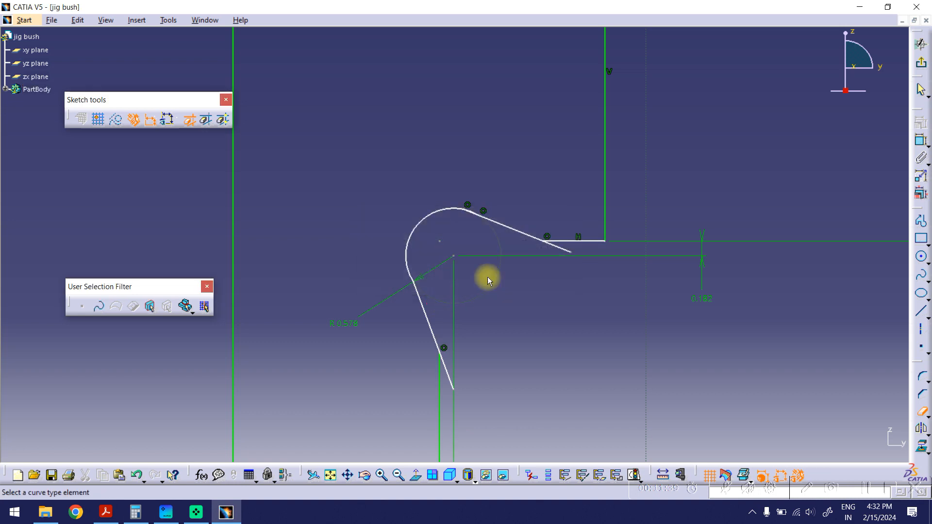
{"action": "left_click", "coordinate": [454, 374]}
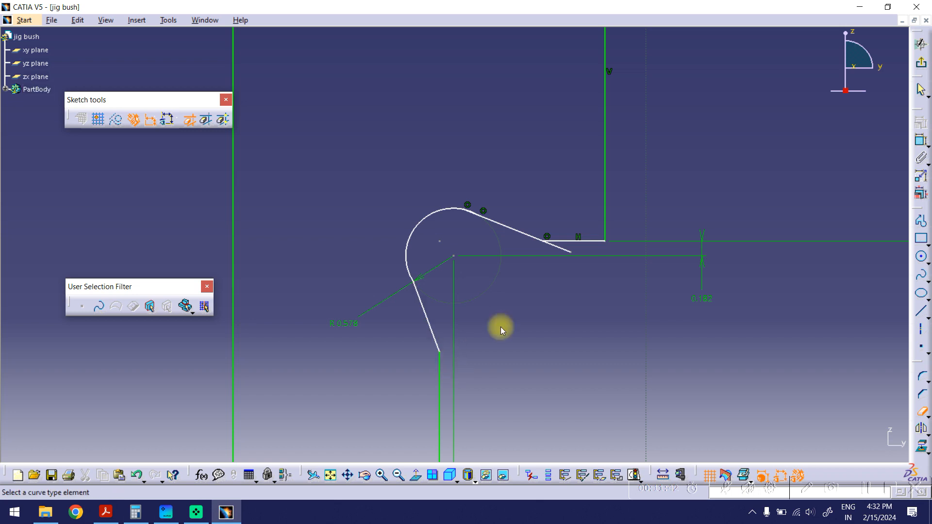
{"action": "left_click", "coordinate": [562, 249]}
{"action": "mouse_move", "coordinate": [566, 262]}
{"action": "middle_mouse_down", "text": "ctrl"}
{"action": "mouse_move", "coordinate": [547, 327]}
{"action": "mouse_move", "coordinate": [567, 293]}
{"action": "middle_mouse_up", "text": "ctrl"}
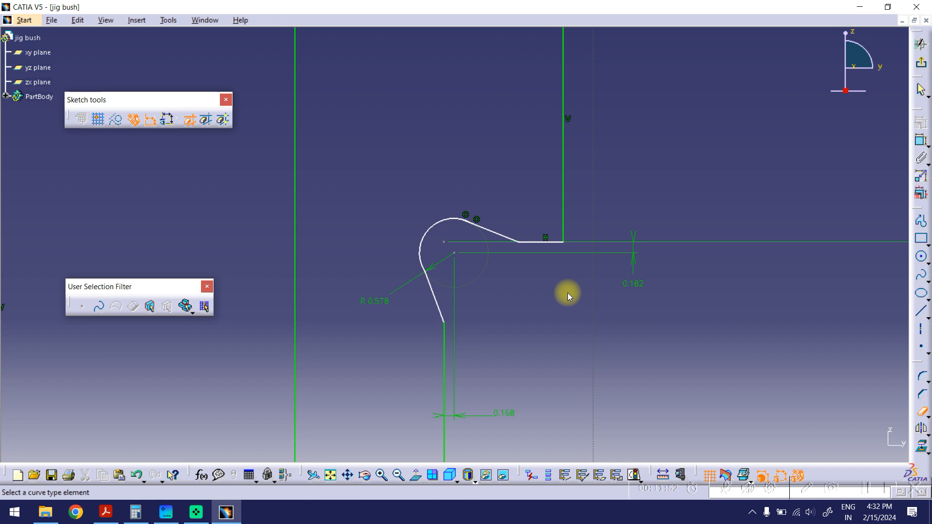
- Dimension the horizontal distance between the undercut arc's centre and the slanted line's end on the flange's underside
{"action": "left_click", "coordinate": [921, 141]}
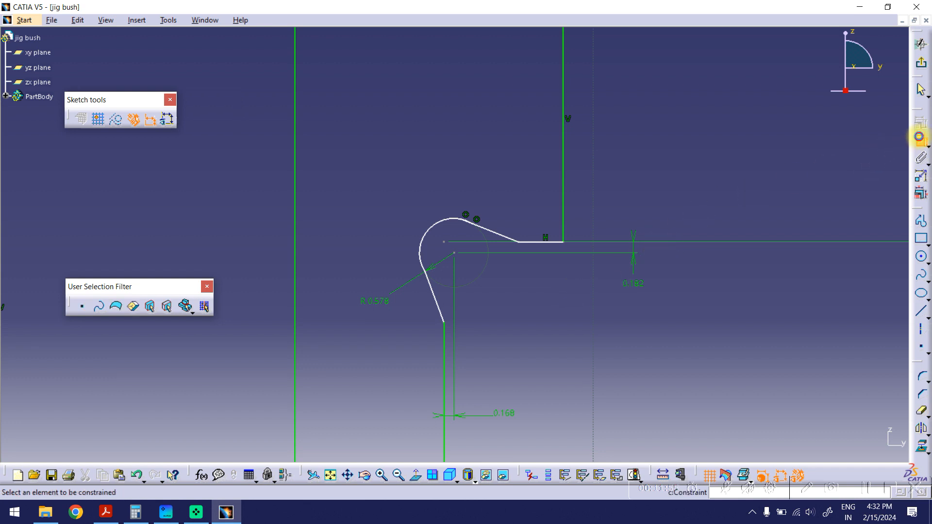
{"action": "left_click", "coordinate": [518, 242]}
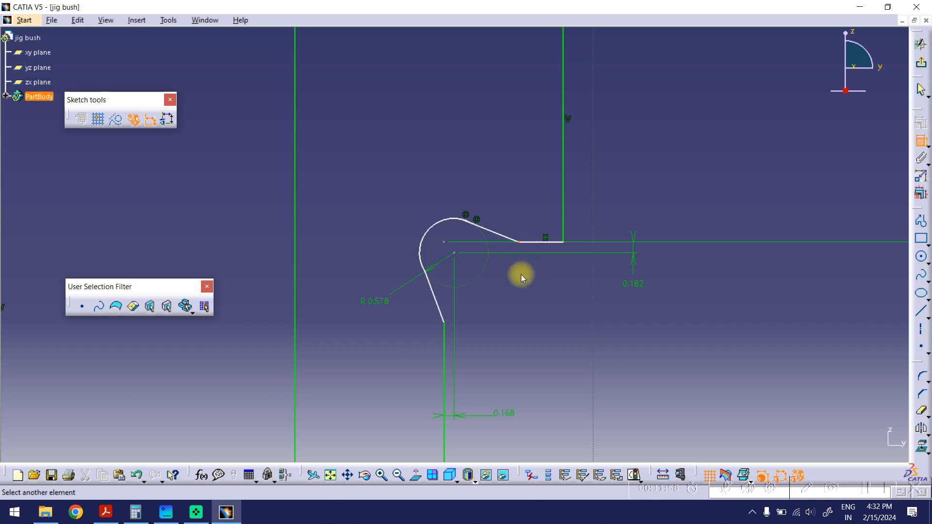
{"action": "left_click", "coordinate": [455, 253]}
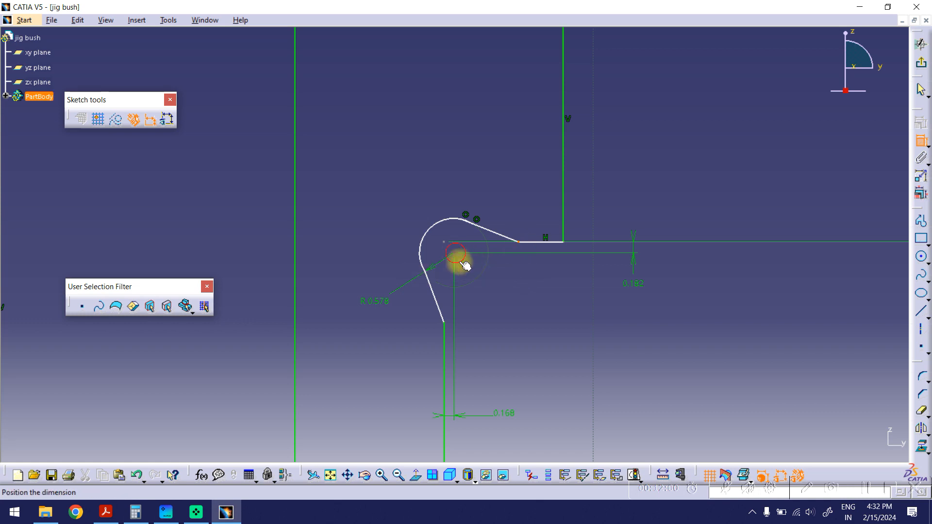
{"action": "right_click", "coordinate": [497, 333]}
{"action": "left_click", "coordinate": [523, 367]}
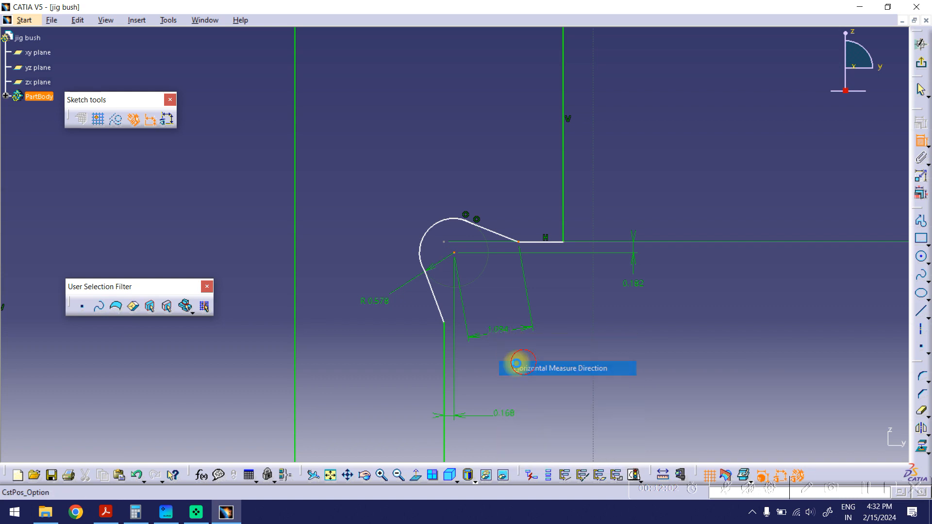
{"action": "left_click", "coordinate": [491, 370]}
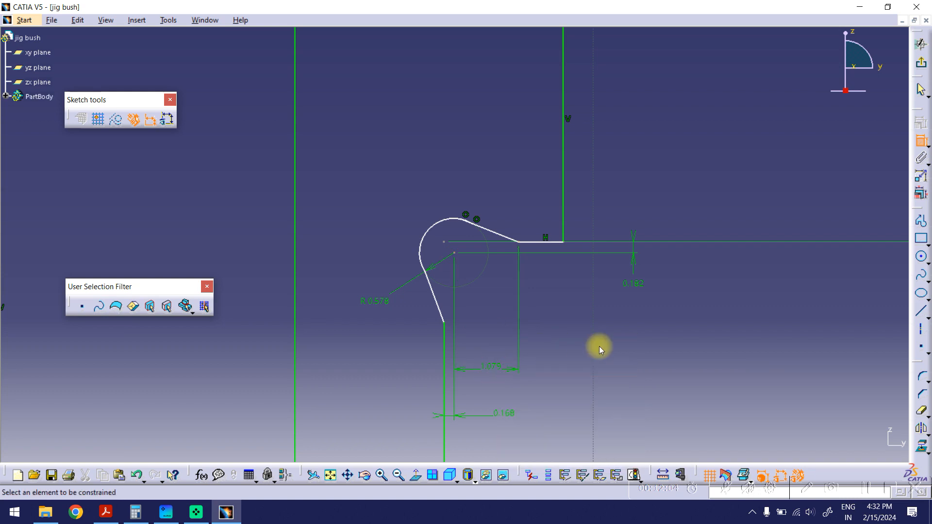
- Dimension the vertical distance between the undercut arc's centre and the slanted line's end on the body's outer edge
{"action": "left_click", "coordinate": [457, 254]}
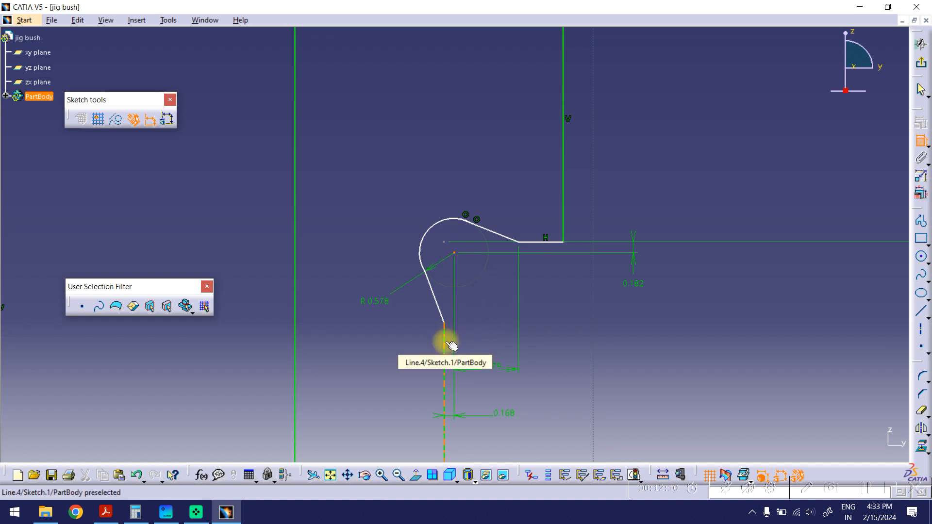
{"action": "left_click", "coordinate": [444, 324]}
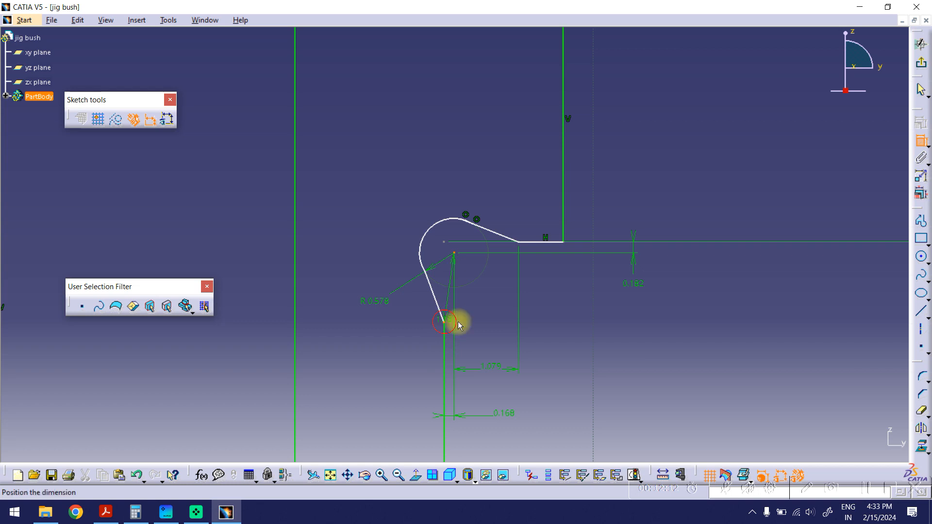
{"action": "right_click", "coordinate": [583, 313]}
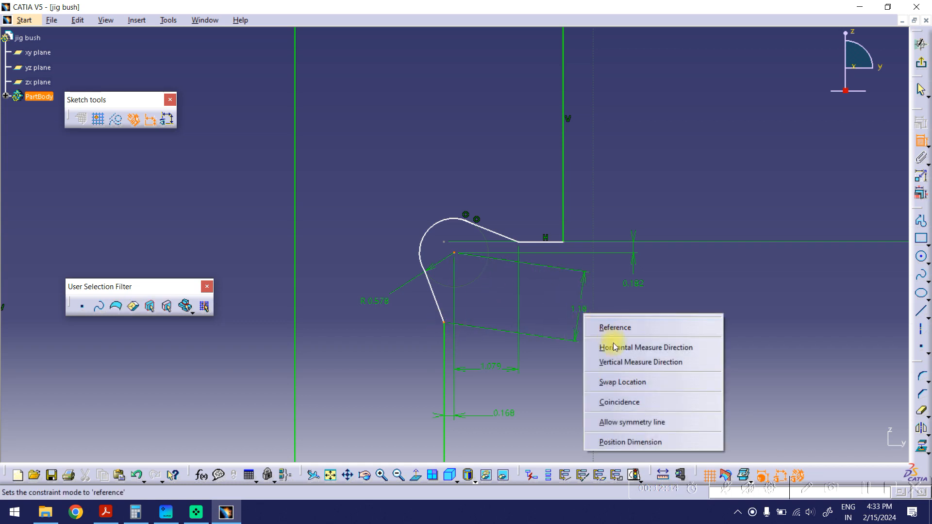
{"action": "left_click", "coordinate": [616, 362]}
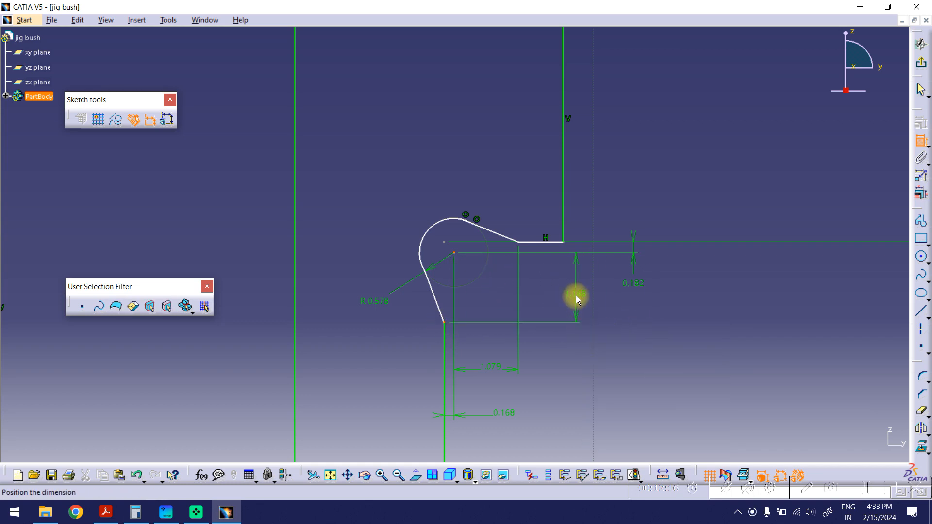
{"action": "left_click", "coordinate": [576, 295]}
{"action": "mouse_move", "coordinate": [576, 297]}
{"action": "middle_mouse_down", "text": "ctrl"}
{"action": "mouse_move", "coordinate": [603, 327]}
{"action": "mouse_move", "coordinate": [618, 299]}
{"action": "mouse_move", "coordinate": [587, 323]}
{"action": "middle_mouse_up", "text": "ctrl"}
{"action": "mouse_move", "coordinate": [517, 312]}
{"action": "middle_mouse_down"}
{"action": "mouse_move", "coordinate": [502, 274]}
{"action": "mouse_move", "coordinate": [509, 267]}
{"action": "middle_mouse_up"}
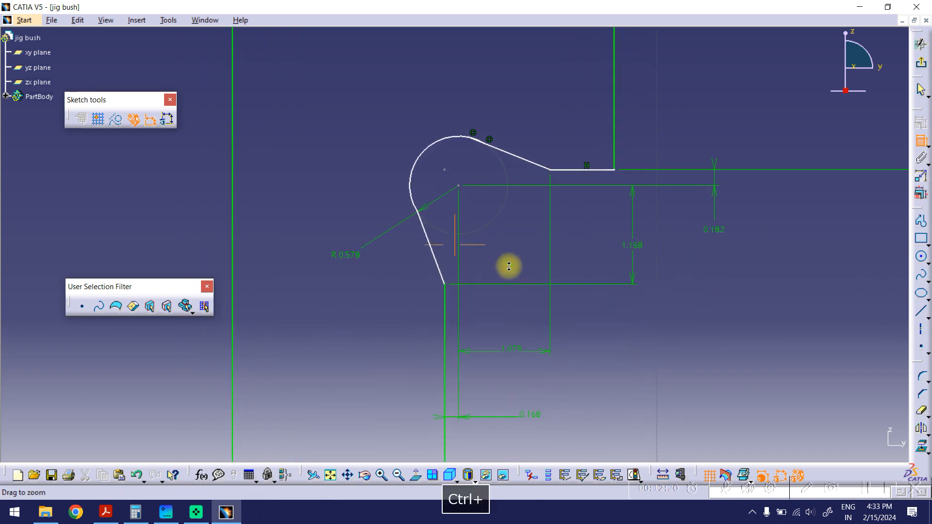
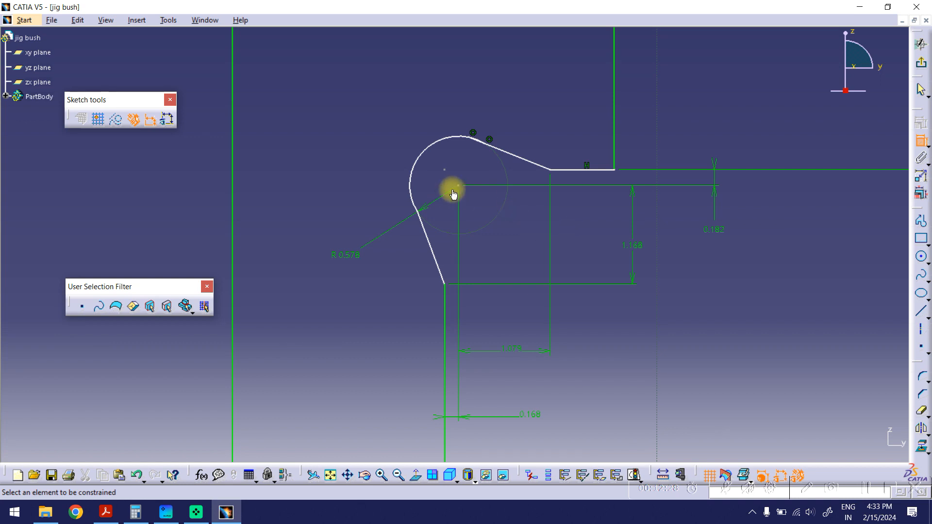
{"action": "left_click", "coordinate": [427, 228]}
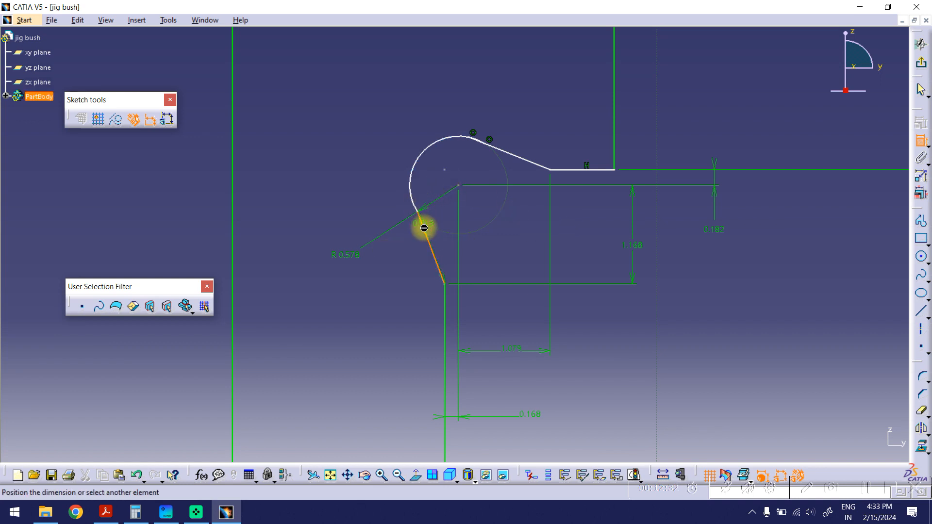
{"action": "key", "text": "Escape"}
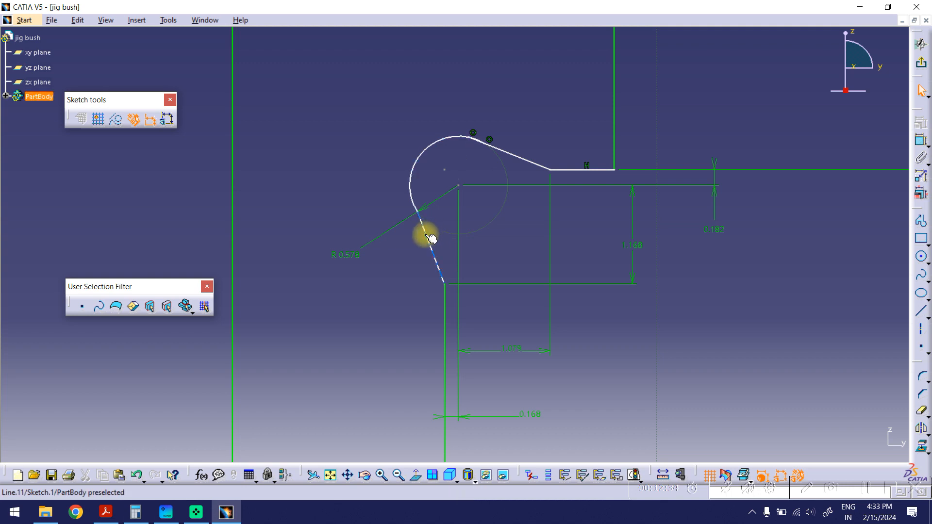
{"action": "key", "text": "Escape"}
- Apply a tangency constraint between the undercut arc and the slanted line that meets the body's outer edge
{"action": "left_click", "coordinate": [428, 235]}
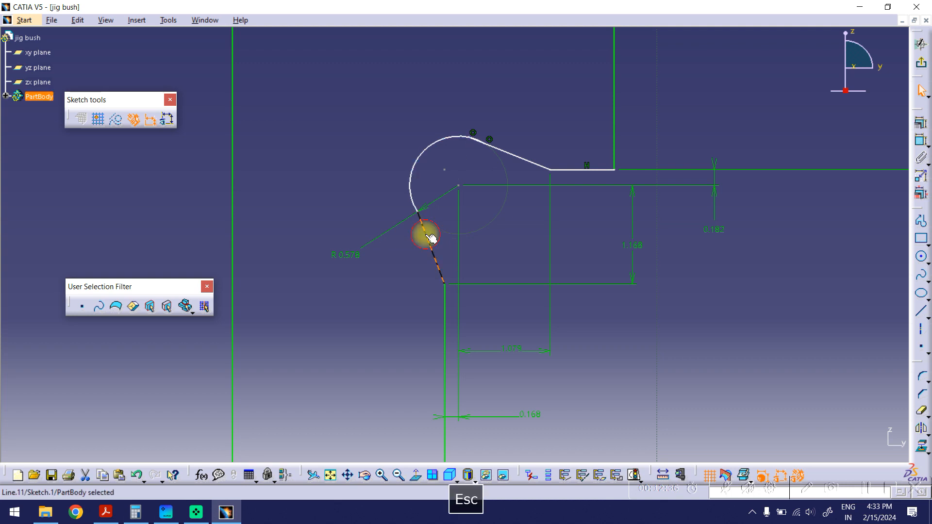
{"action": "left_click", "coordinate": [417, 167], "text": "ctrl"}
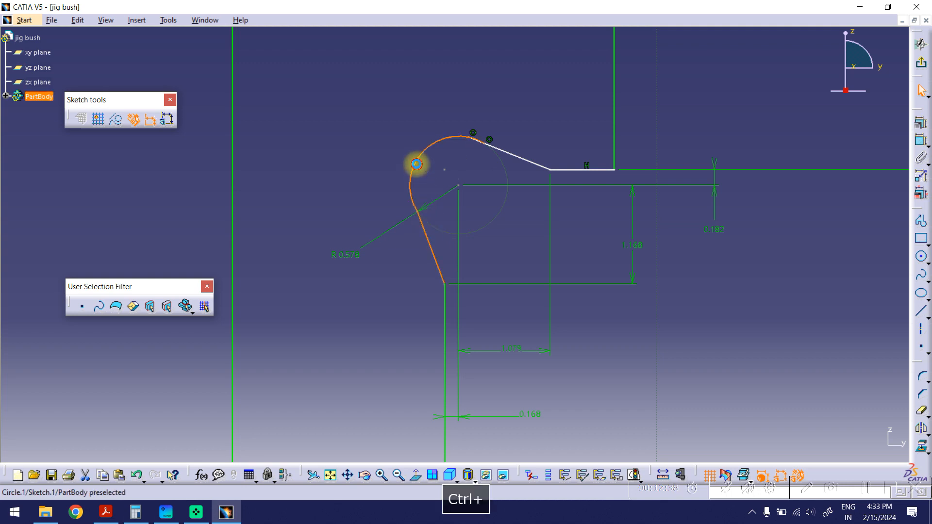
{"action": "left_click", "coordinate": [920, 123]}
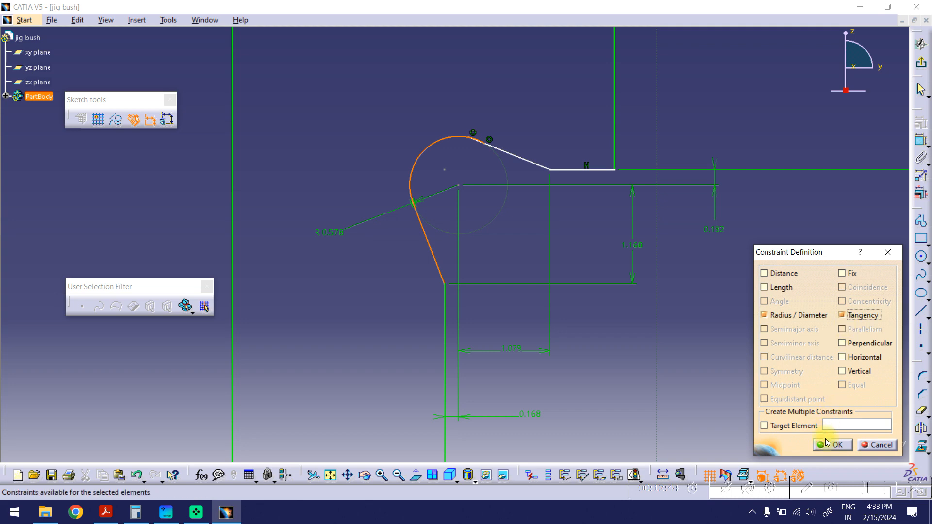
{"action": "left_click", "coordinate": [827, 444]}
- Apply a tangency constraint between the undercut arc and the slanted line that meets the flange's underside
{"action": "left_click", "coordinate": [444, 142]}
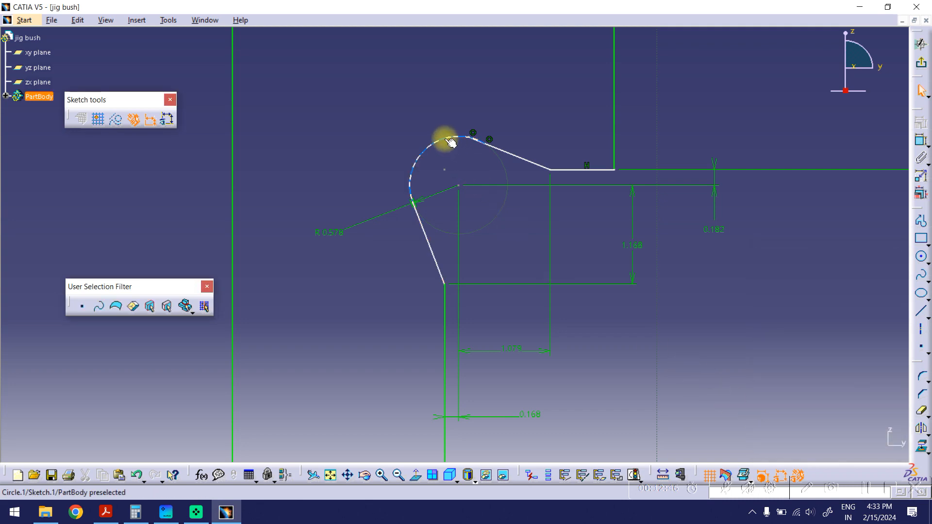
{"action": "left_click", "coordinate": [501, 148], "text": "ctrl"}
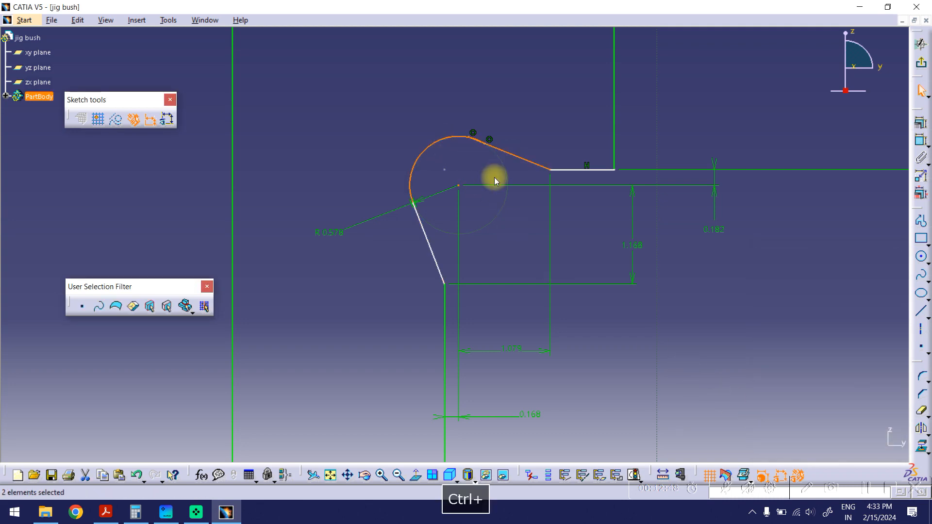
{"action": "left_click", "coordinate": [921, 124]}
{"action": "left_click", "coordinate": [848, 315]}
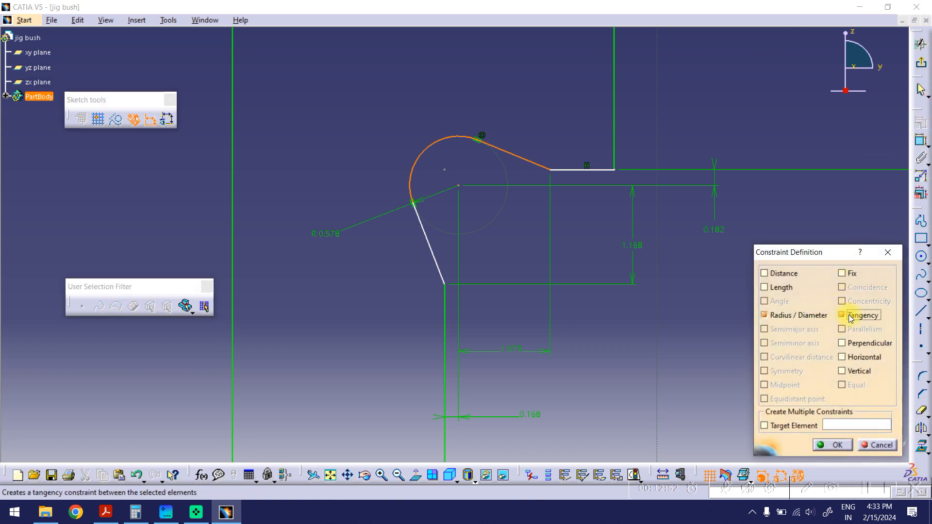
{"action": "left_click", "coordinate": [822, 445]}
- Delete the 16 mm height dimension that runs from the horizontal axis to the top of the undercut arc
{"action": "mouse_move", "coordinate": [482, 242]}
{"action": "middle_mouse_down", "text": "ctrl"}
{"action": "mouse_move", "coordinate": [472, 151]}
{"action": "mouse_move", "coordinate": [490, 121]}
{"action": "mouse_move", "coordinate": [444, 264]}
{"action": "mouse_move", "coordinate": [485, 212]}
{"action": "mouse_move", "coordinate": [389, 152]}
{"action": "mouse_move", "coordinate": [390, 192]}
{"action": "middle_mouse_up", "text": "ctrl"}
{"action": "mouse_move", "coordinate": [435, 139]}
{"action": "middle_mouse_down", "text": "ctrl"}
{"action": "mouse_move", "coordinate": [379, 292]}
{"action": "mouse_move", "coordinate": [392, 243]}
{"action": "mouse_move", "coordinate": [377, 272]}
{"action": "middle_mouse_up", "text": "ctrl"}
{"action": "middle_click_drag", "start_coordinate": [610, 313], "coordinate": [553, 217]}
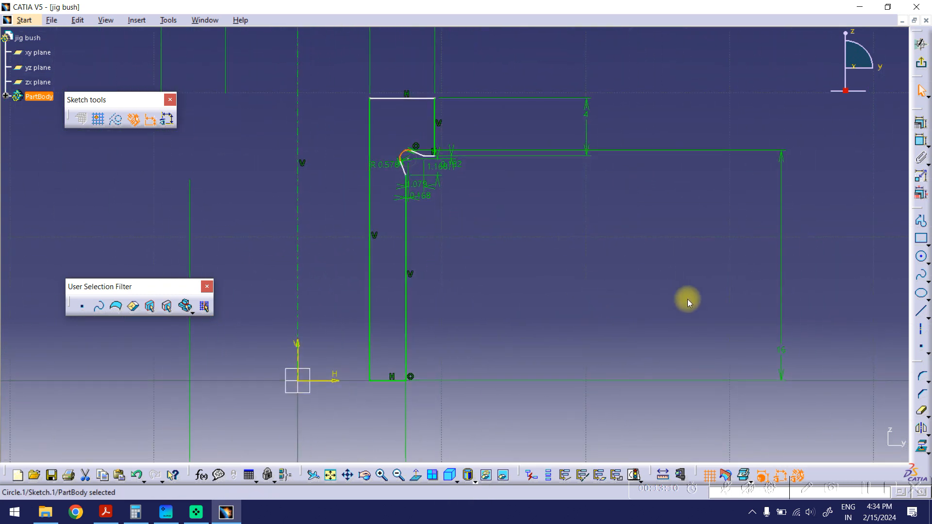
{"action": "left_click", "coordinate": [780, 348]}
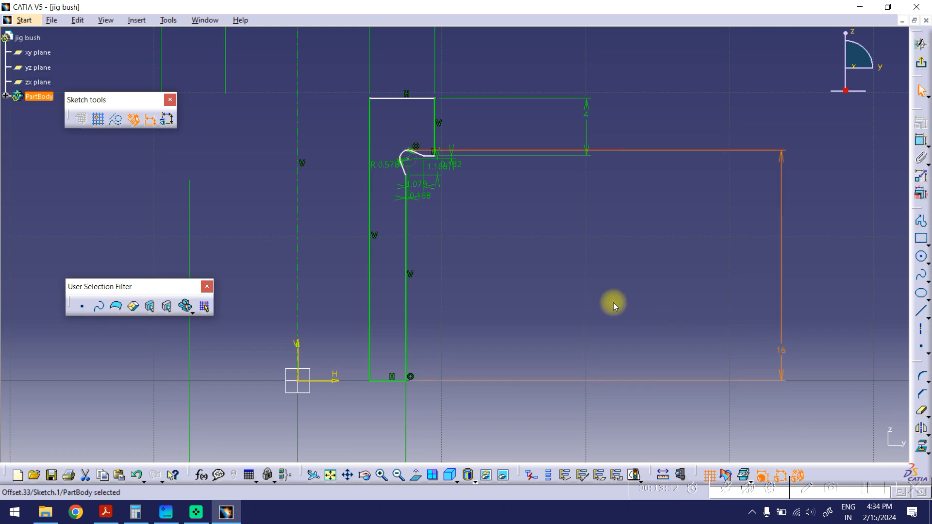
{"action": "key", "text": "Delete"}
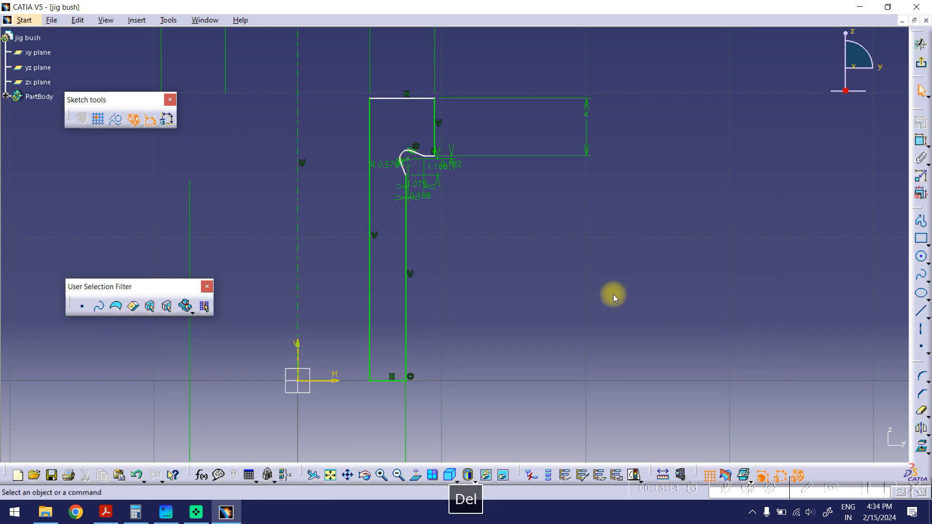
- Dimension the body's height from the horizontal axis to the flange's underside
{"action": "left_click", "coordinate": [921, 141]}
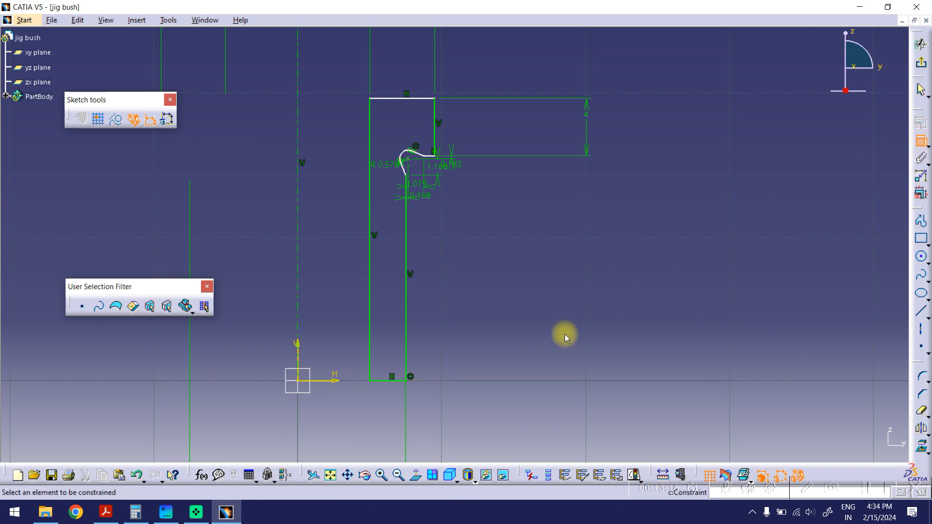
{"action": "left_click", "coordinate": [334, 379]}
{"action": "mouse_move", "coordinate": [436, 203]}
{"action": "middle_mouse_down", "text": "ctrl"}
{"action": "mouse_move", "coordinate": [460, 144]}
{"action": "mouse_move", "coordinate": [453, 110]}
{"action": "middle_mouse_up", "text": "ctrl"}
{"action": "left_click", "coordinate": [421, 114]}
{"action": "left_click", "coordinate": [619, 237]}
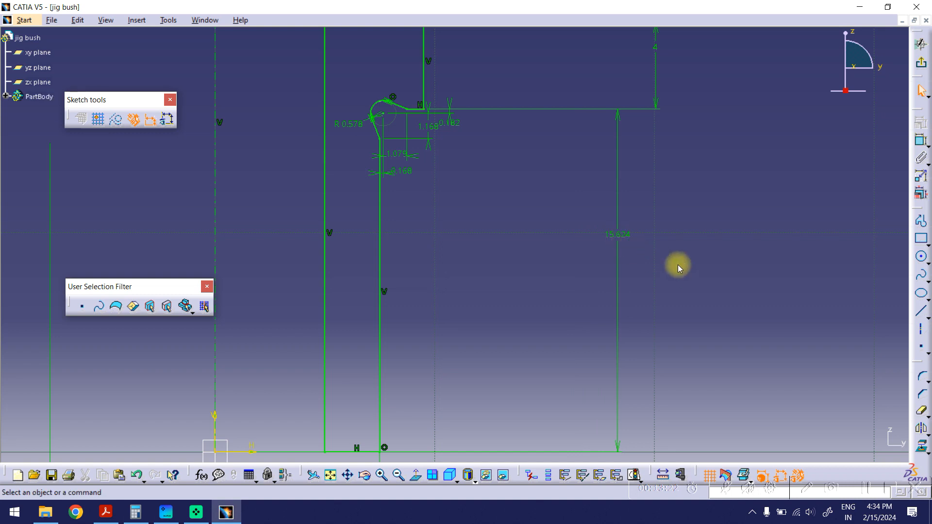
- Set the body's height dimension from the horizontal axis to the flange's underside to 16 mm
{"action": "double_click", "coordinate": [619, 235]}
{"action": "type", "text": "16"}
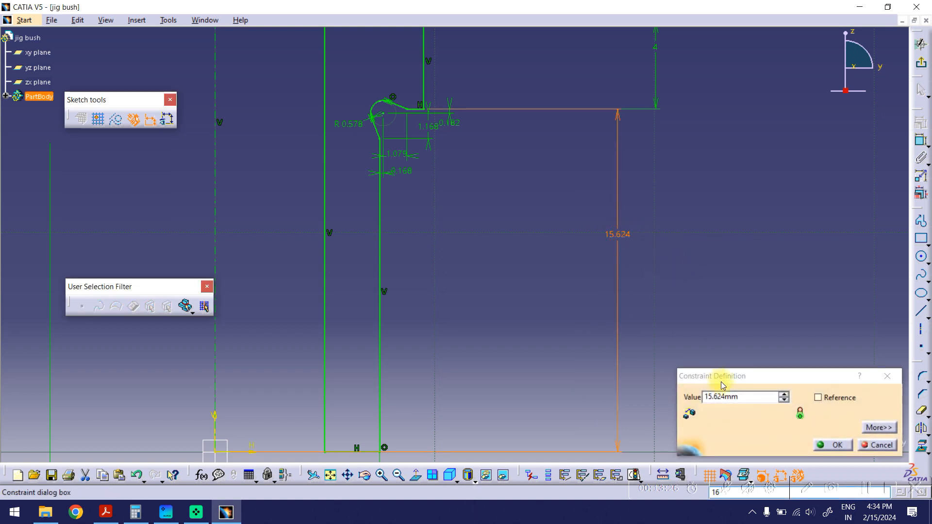
{"action": "left_click_drag", "start_coordinate": [748, 396], "coordinate": [692, 397]}
{"action": "type", "text": "16"}
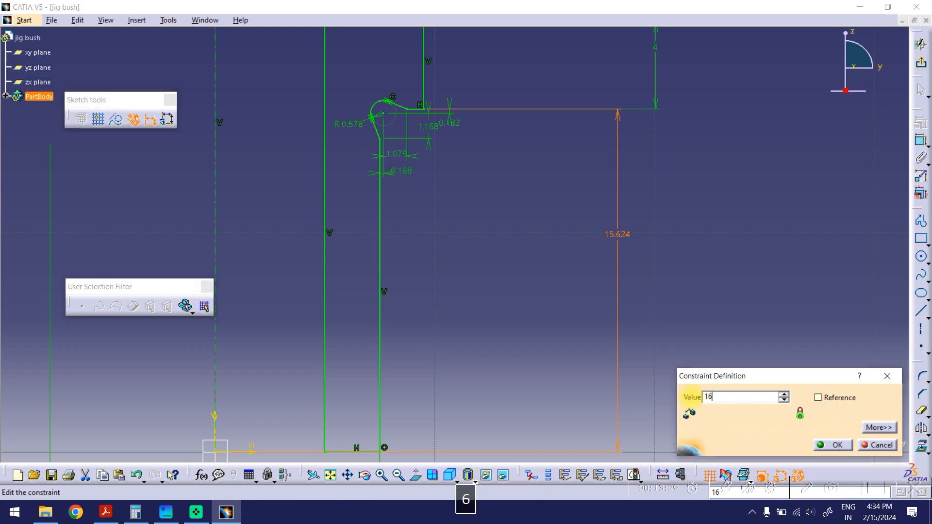
{"action": "key", "text": "Return"}
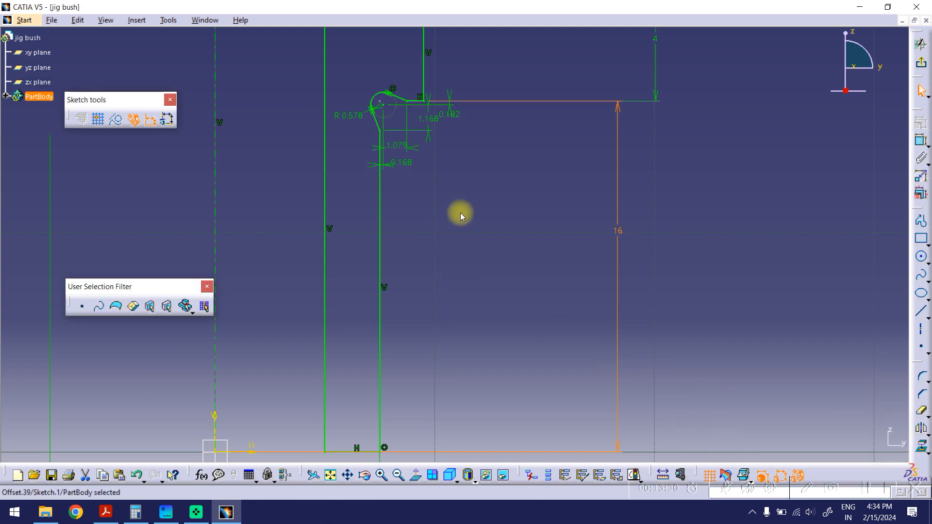
- Set the radius of the undercut arc to 0.4 mm
{"action": "mouse_move", "coordinate": [460, 210]}
{"action": "middle_mouse_down", "text": "ctrl"}
{"action": "mouse_move", "coordinate": [461, 152]}
{"action": "mouse_move", "coordinate": [487, 220]}
{"action": "mouse_move", "coordinate": [495, 191]}
{"action": "middle_mouse_up", "text": "ctrl"}
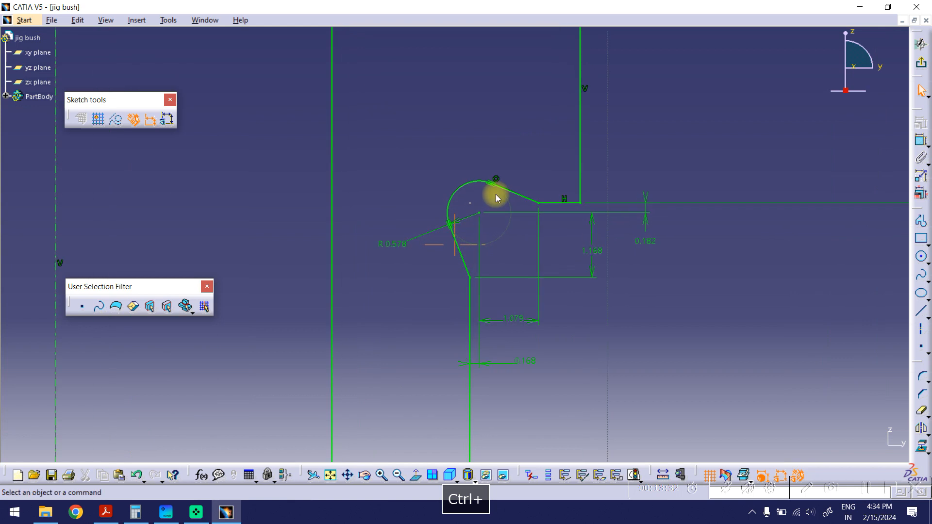
{"action": "double_click", "coordinate": [394, 246]}
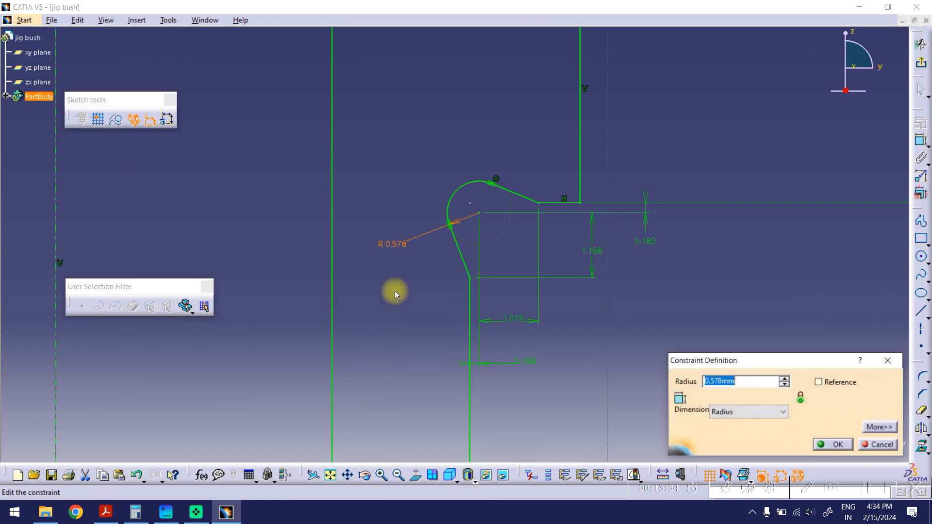
{"action": "key", "text": "Return"}
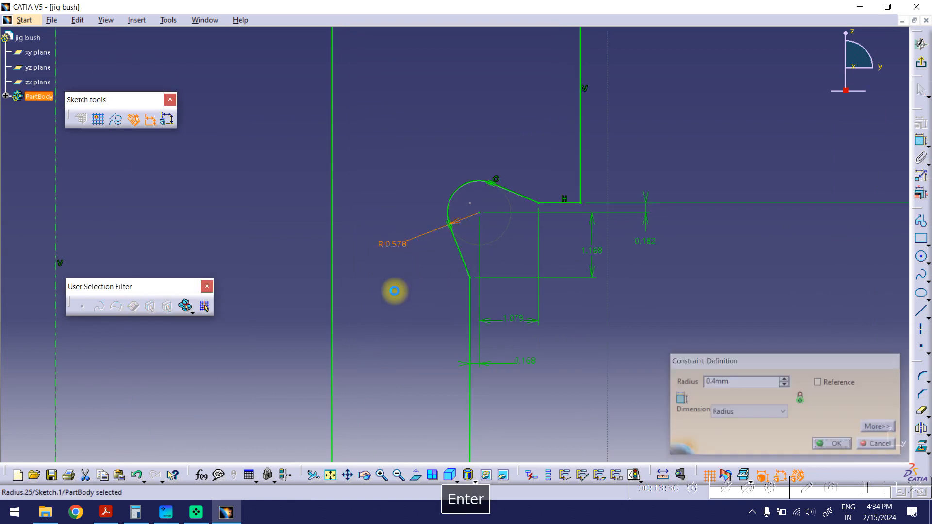
- Check the PDF drawing, then set the undercut arc centre's horizontal distances to 0.2 mm from the body's outer edge and 0.7 mm from the upper slanted line's end
{"action": "left_click", "coordinate": [106, 512]}
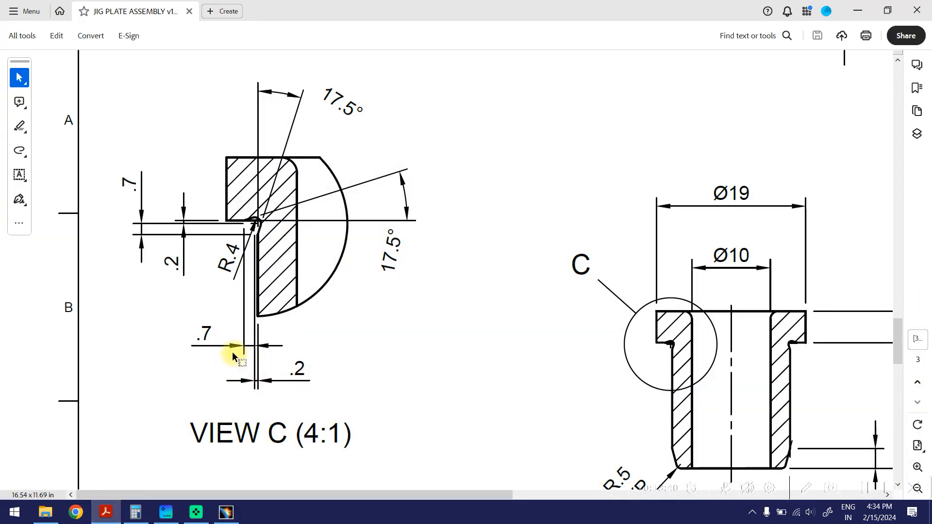
{"action": "left_click", "coordinate": [856, 15]}
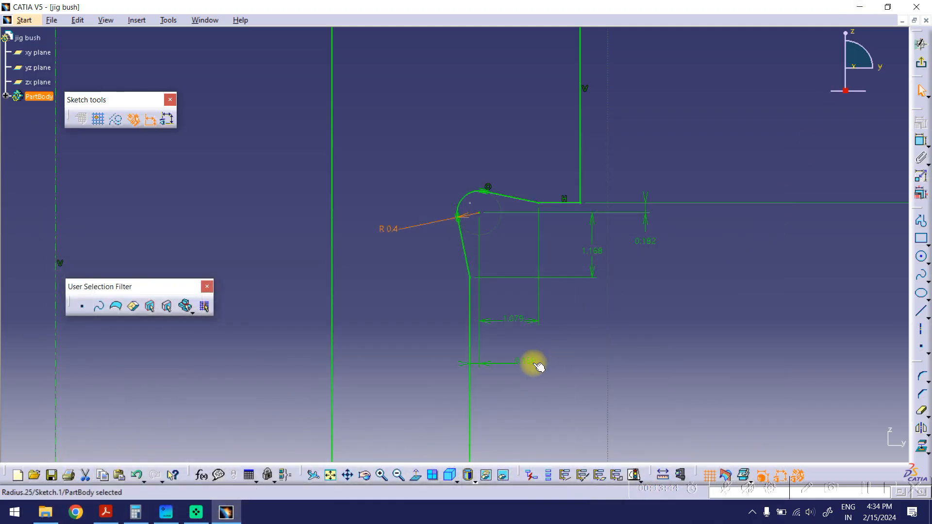
{"action": "type", "text": "0.2"}
{"action": "key", "text": "Return"}
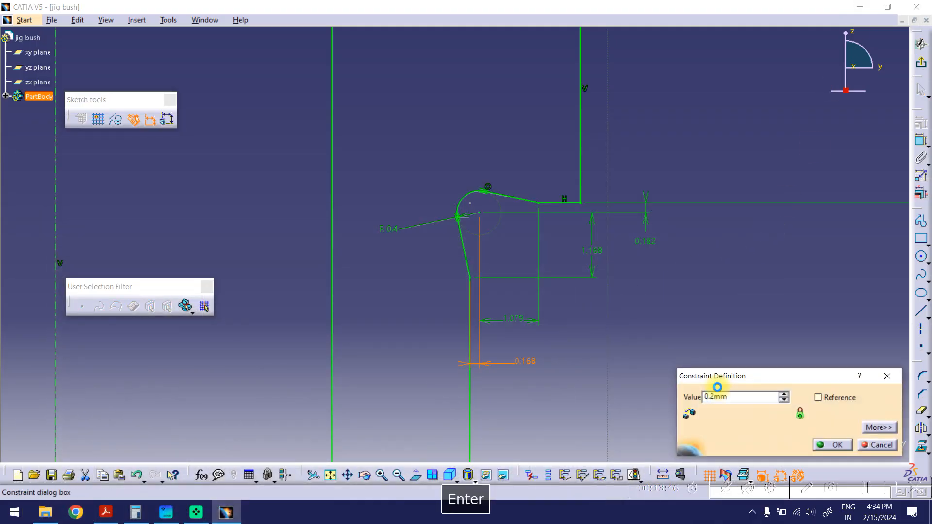
{"action": "double_click", "coordinate": [516, 318]}
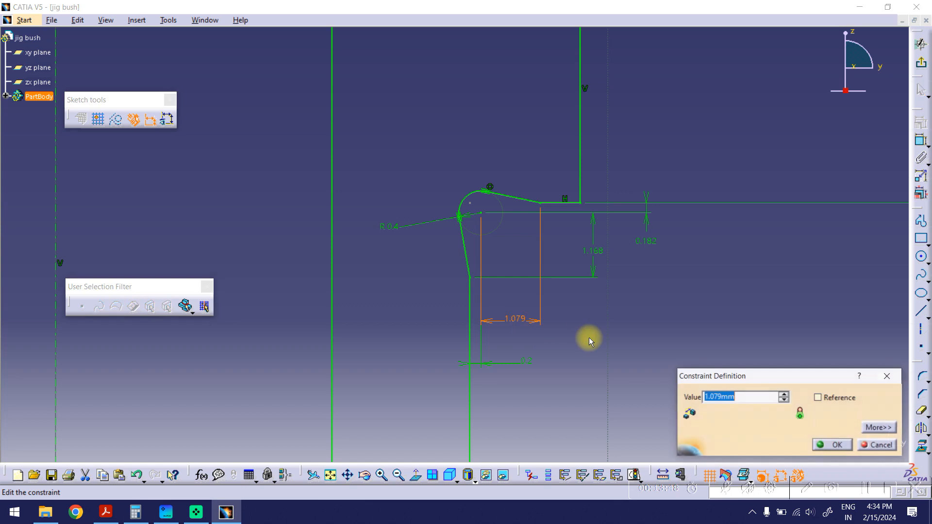
{"action": "type", "text": ".7"}
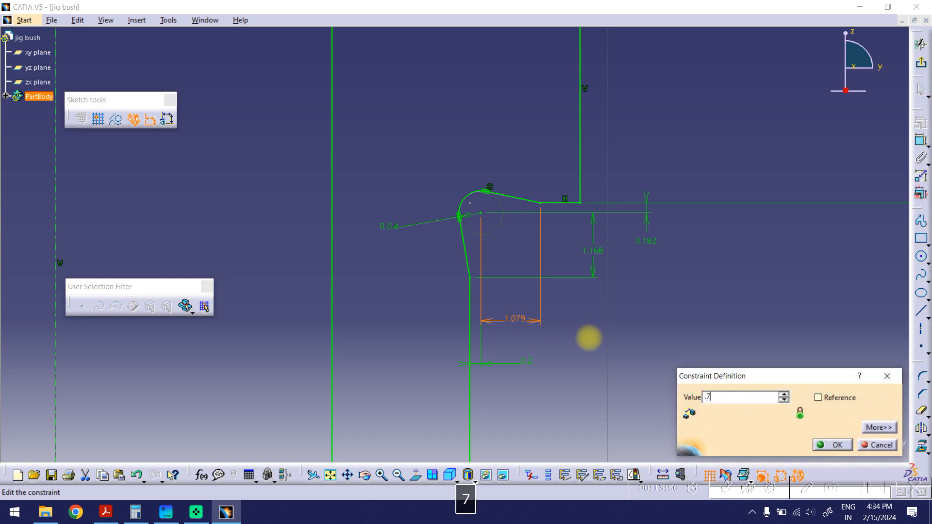
{"action": "key", "text": "Return"}
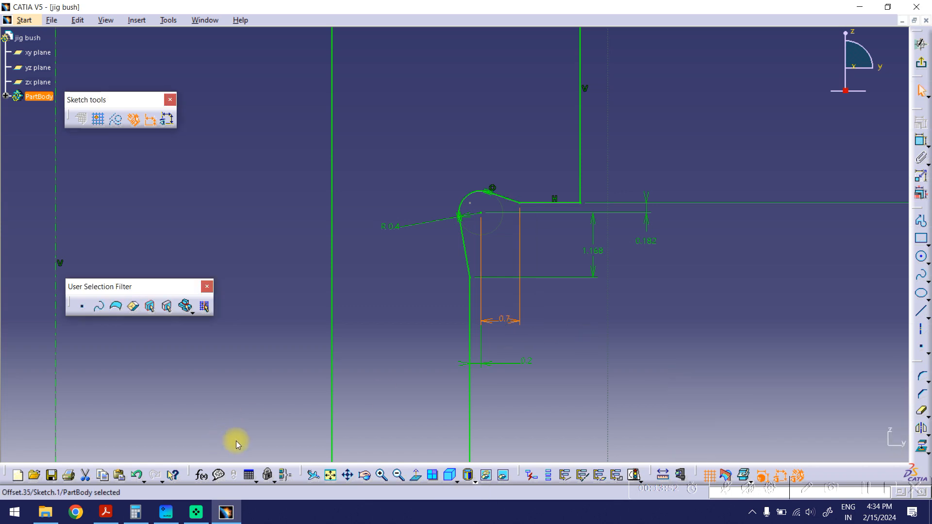
- Per the PDF drawing, set the arc centre's vertical distances to 0.2 mm from the flange's underside and 0.7 mm from the lower slanted line's end
{"action": "left_click", "coordinate": [116, 511]}
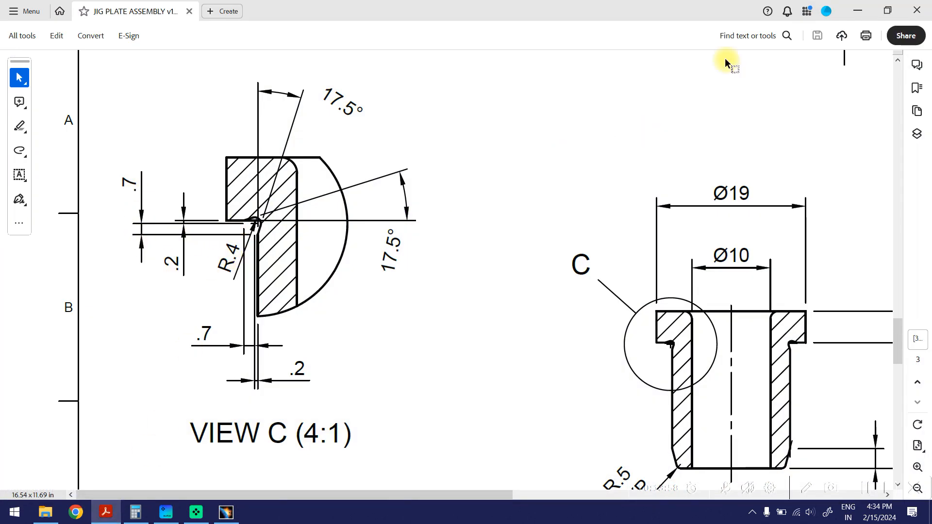
{"action": "left_click", "coordinate": [858, 11]}
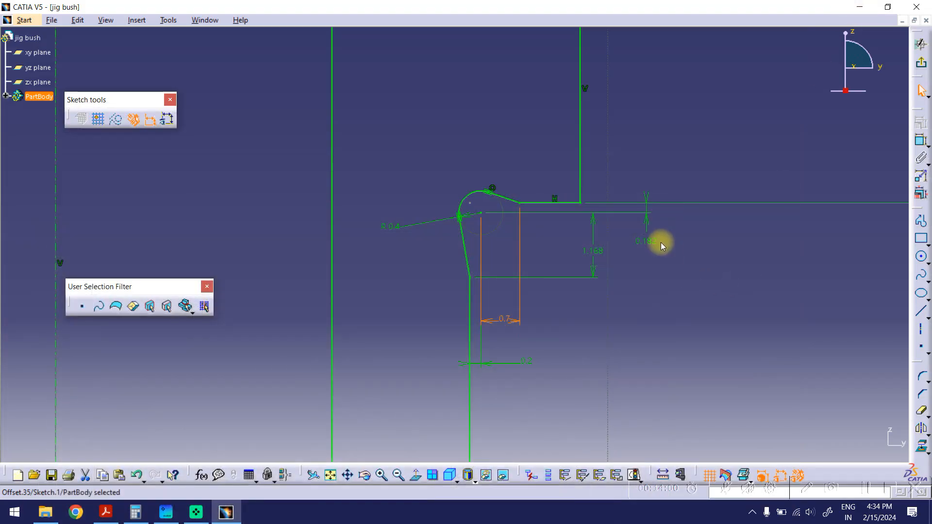
{"action": "double_click", "coordinate": [653, 242]}
{"action": "type", "text": "0.2"}
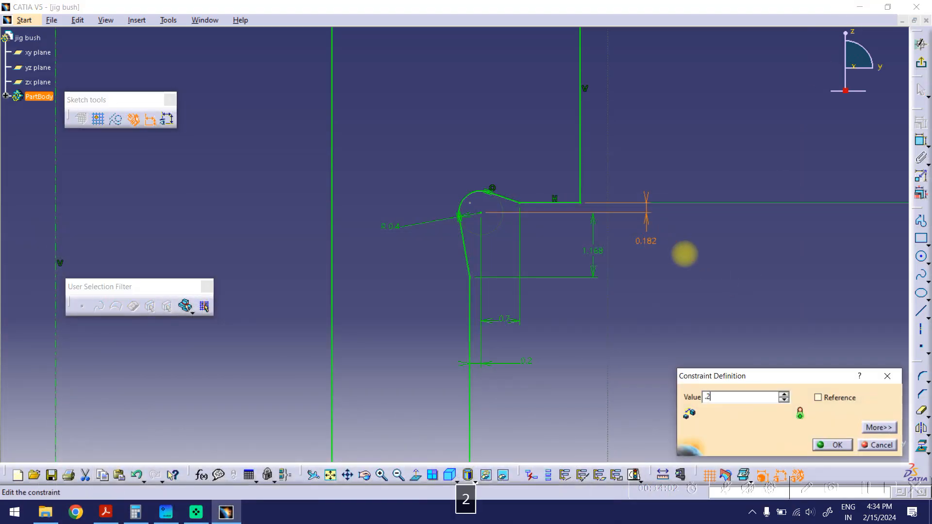
{"action": "key", "text": "Return"}
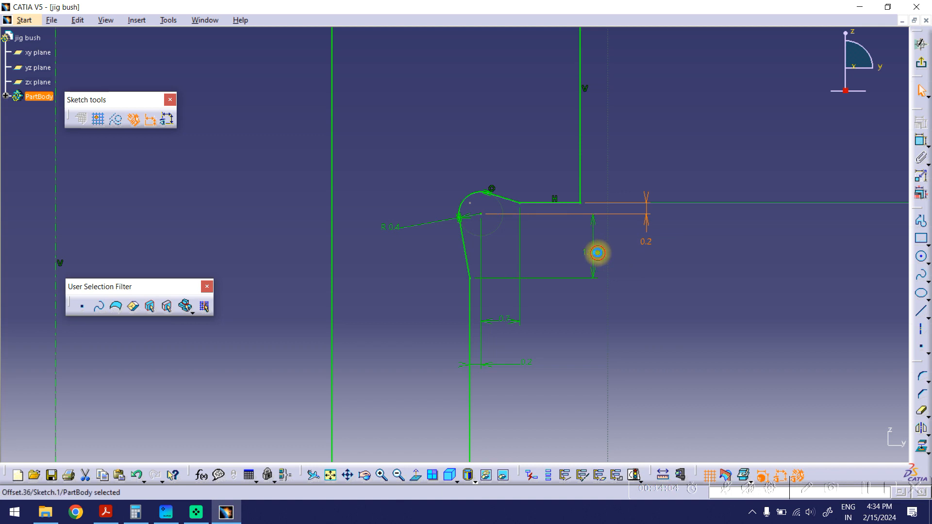
{"action": "double_click", "coordinate": [595, 251]}
{"action": "type", "text": ".7"}
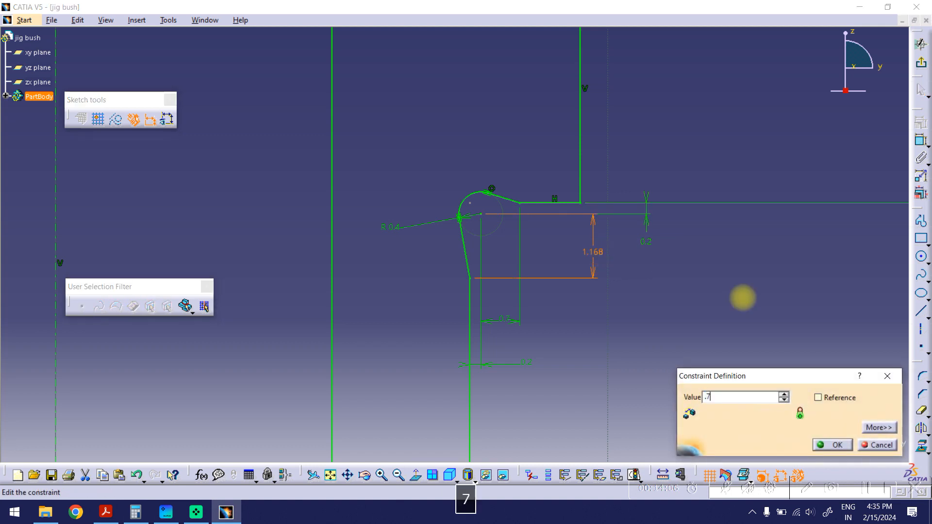
{"action": "key", "text": "Return"}
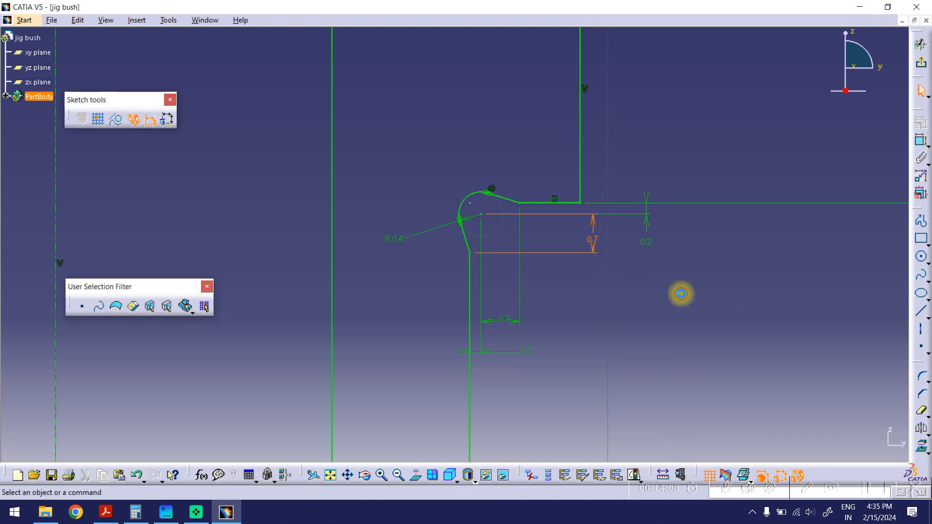
- Exit the completed jig bush profile sketch and return to part modelling
{"action": "mouse_move", "coordinate": [708, 267]}
{"action": "middle_mouse_down", "text": "ctrl"}
{"action": "mouse_move", "coordinate": [650, 360]}
{"action": "mouse_move", "coordinate": [582, 347]}
{"action": "mouse_move", "coordinate": [601, 261]}
{"action": "mouse_move", "coordinate": [587, 287]}
{"action": "mouse_move", "coordinate": [590, 279]}
{"action": "middle_mouse_up", "text": "ctrl"}
{"action": "left_click", "coordinate": [921, 44]}
{"action": "left_click", "coordinate": [528, 272]}
{"action": "mouse_move", "coordinate": [529, 272]}
{"action": "middle_mouse_down", "text": "ctrl"}
{"action": "mouse_move", "coordinate": [562, 204]}
{"action": "mouse_move", "coordinate": [548, 238]}
{"action": "middle_mouse_up", "text": "ctrl"}
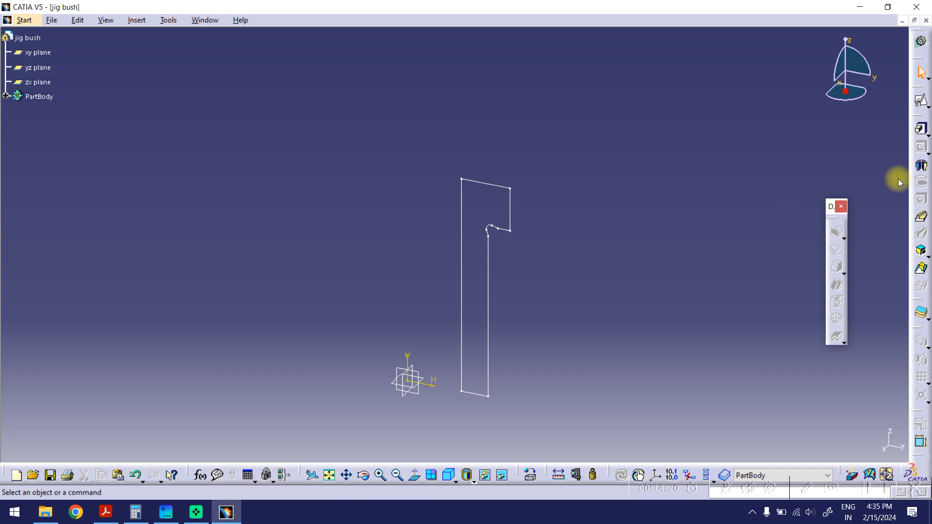
- Revolve the jig bush profile 360° about the sketch axis with the Shaft command
{"action": "left_click", "coordinate": [921, 165]}
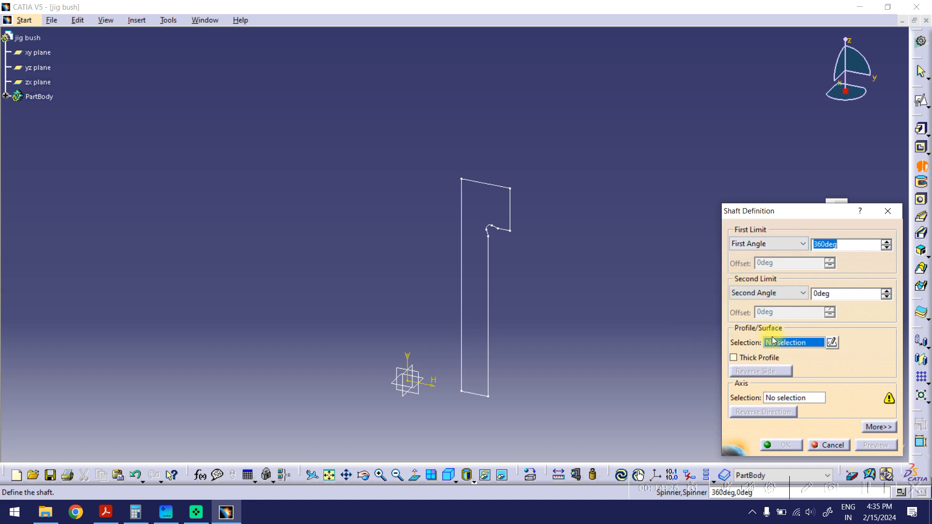
{"action": "left_click", "coordinate": [487, 287]}
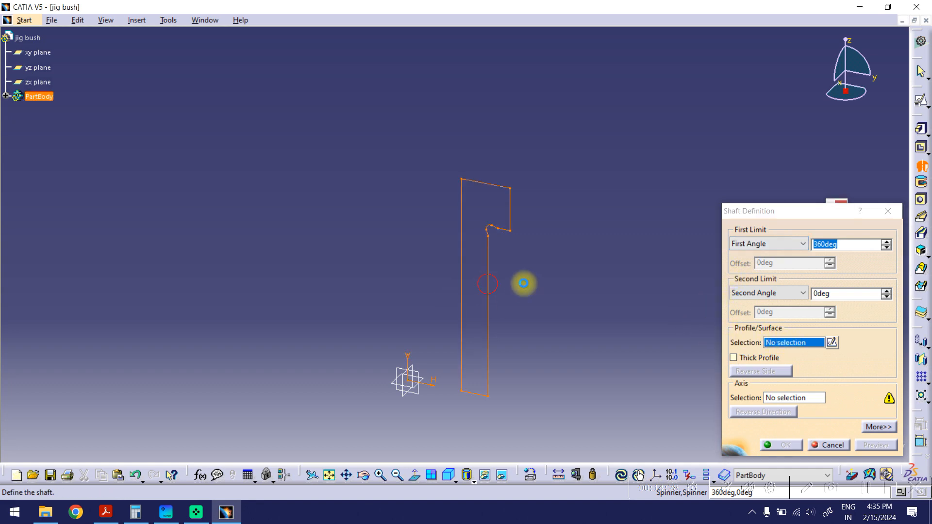
{"action": "middle_click_drag", "start_coordinate": [589, 162], "coordinate": [587, 182], "text": "ctrl"}
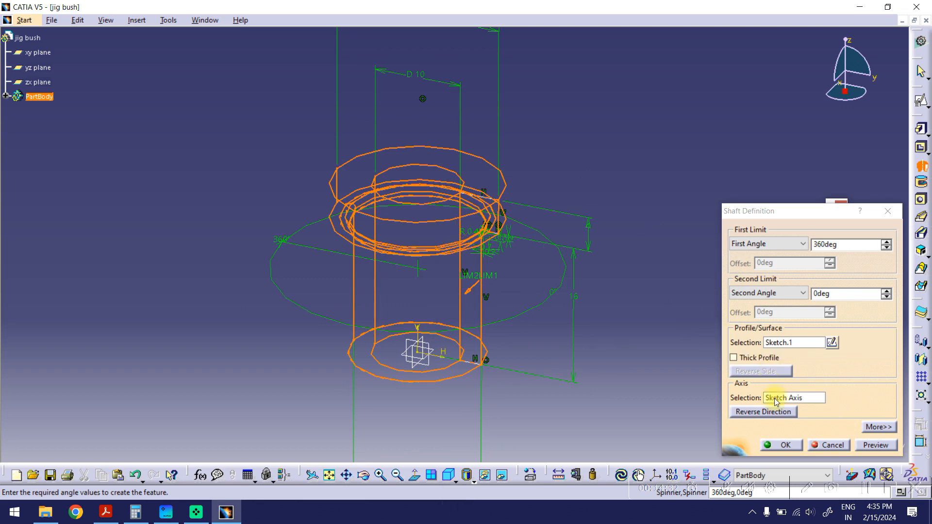
{"action": "left_click", "coordinate": [873, 446]}
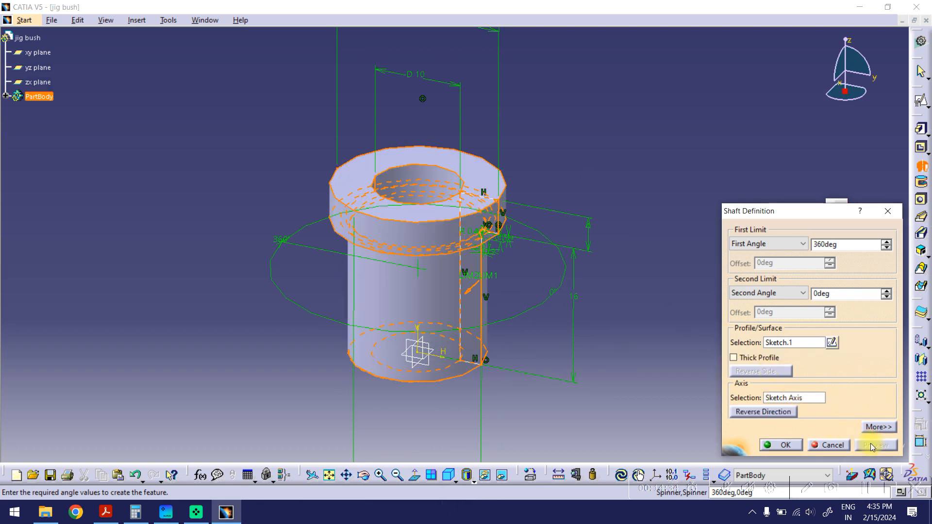
{"action": "left_click", "coordinate": [787, 445]}
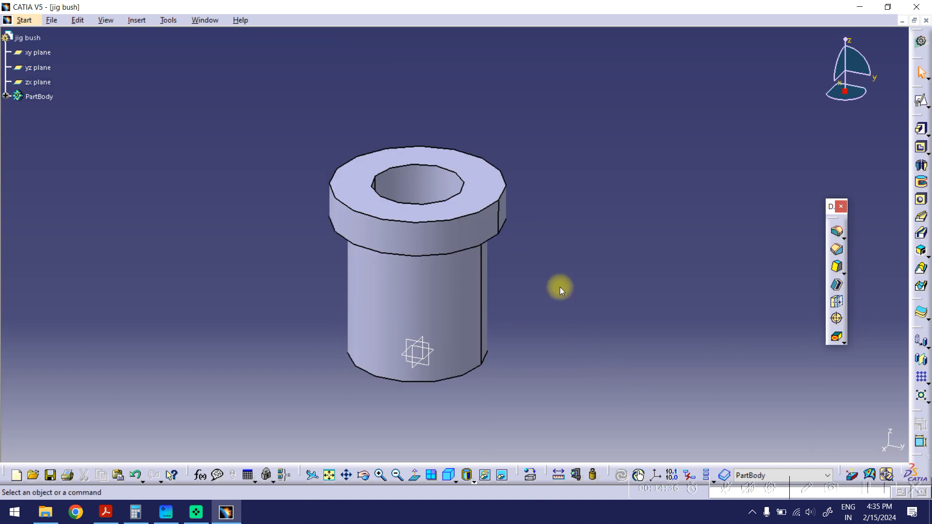
- Inspect the bush's underside and undercut, and check the jig bush's chamfer and radius callouts in the PDF drawing
{"action": "left_click", "coordinate": [363, 475]}
{"action": "left_click_drag", "start_coordinate": [409, 327], "coordinate": [420, 168]}
{"action": "middle_click_drag", "start_coordinate": [420, 168], "coordinate": [543, 212], "text": "ctrl"}
{"action": "middle_click_drag", "start_coordinate": [524, 269], "coordinate": [526, 266], "text": "ctrl"}
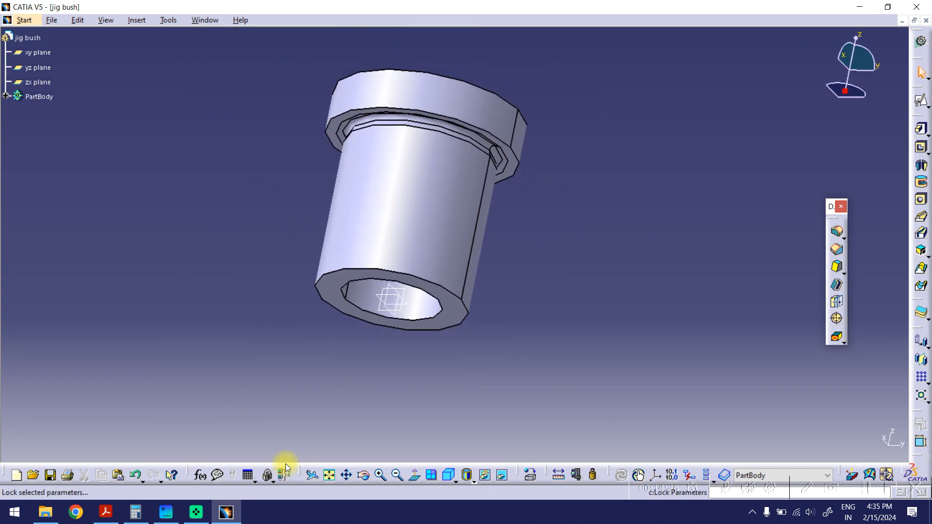
{"action": "left_click", "coordinate": [106, 512]}
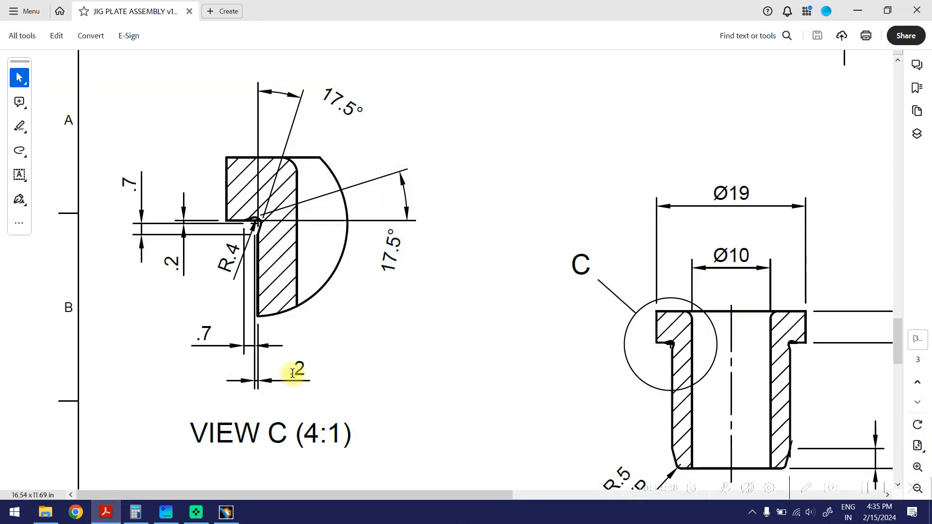
{"action": "scroll", "coordinate": [335, 352], "scroll_direction": "down", "scroll_amount": 3, "text": "ctrl"}
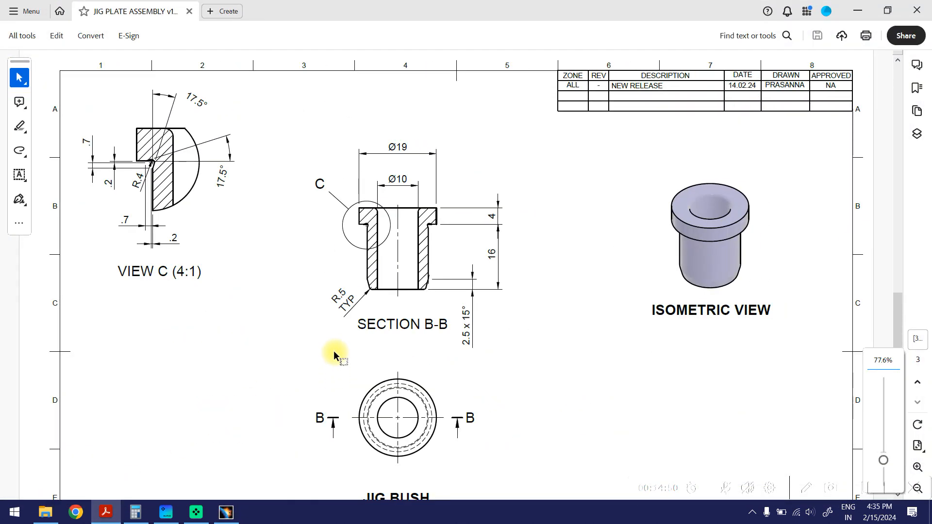
{"action": "left_click_drag", "start_coordinate": [897, 305], "coordinate": [898, 320]}
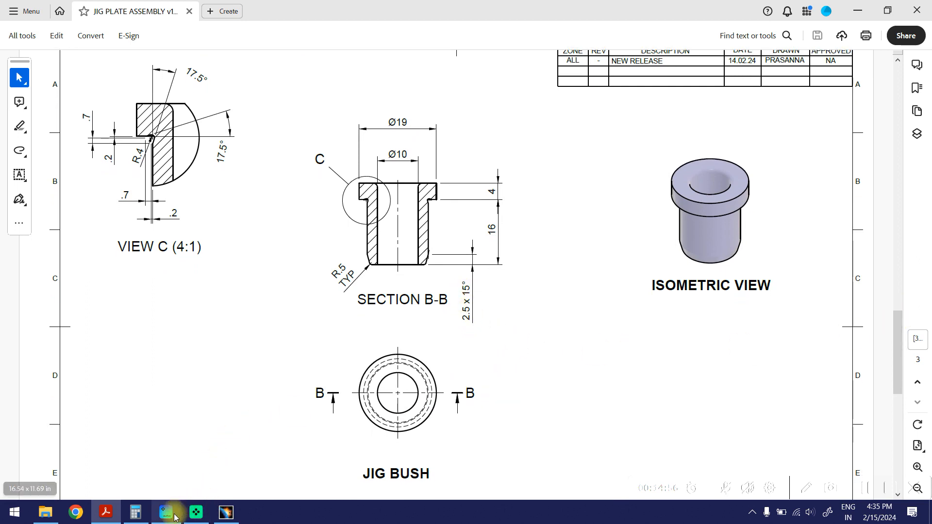
{"action": "mouse_move", "coordinate": [117, 518]}
{"action": "left_click", "coordinate": [226, 512]}
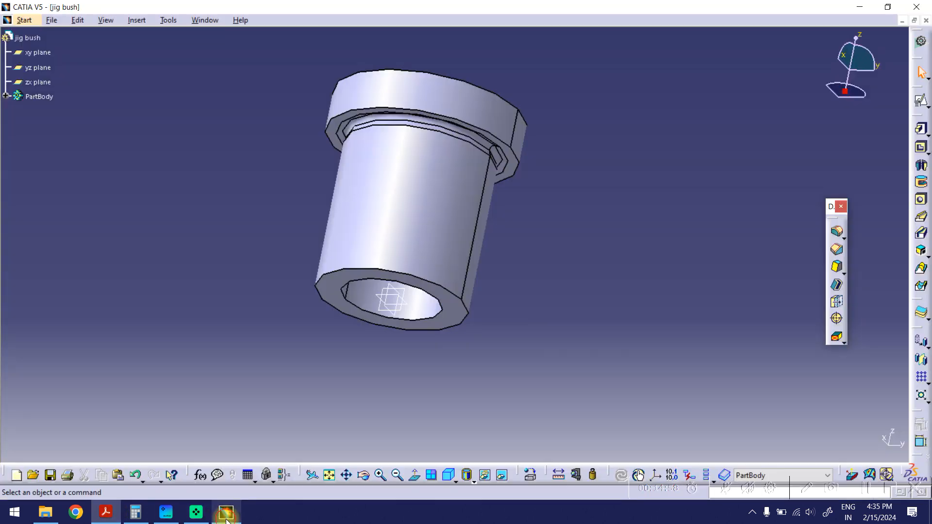
- Chamfer the bush's lower outer edge with a 2.5 mm length and a 15° angle
{"action": "middle_click_drag", "start_coordinate": [475, 266], "coordinate": [495, 220], "text": "ctrl"}
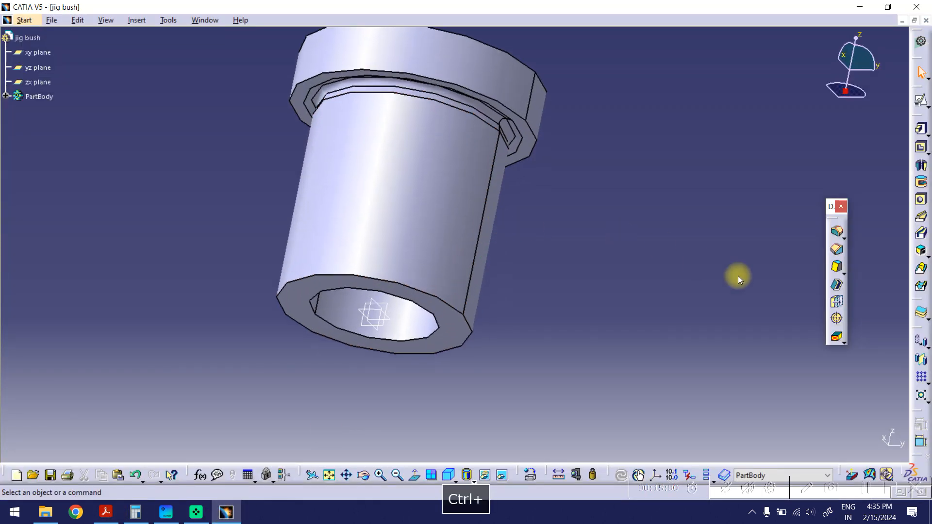
{"action": "left_click", "coordinate": [837, 251]}
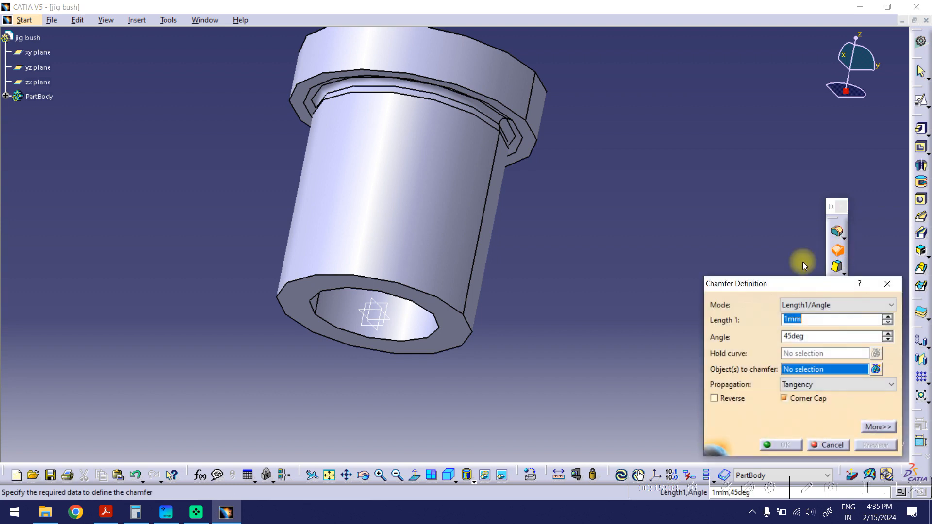
{"action": "left_click", "coordinate": [472, 338]}
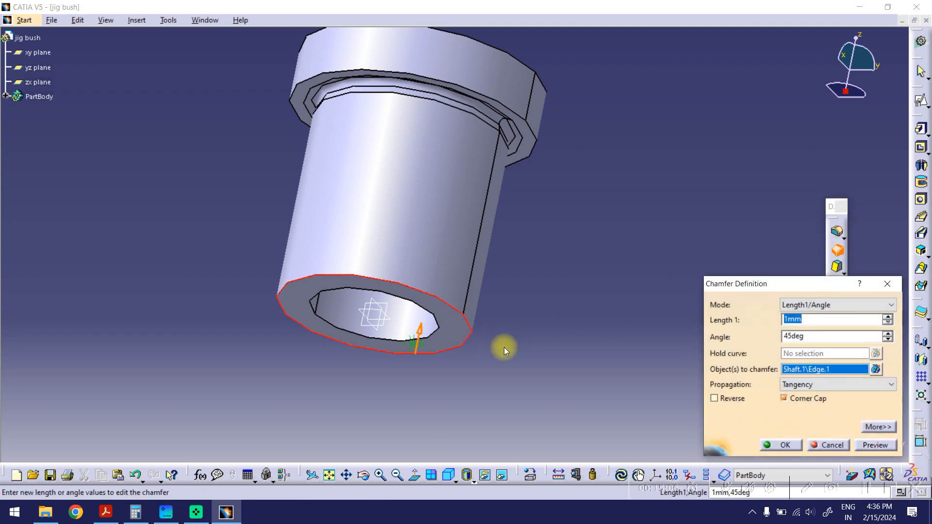
{"action": "double_click", "coordinate": [798, 336]}
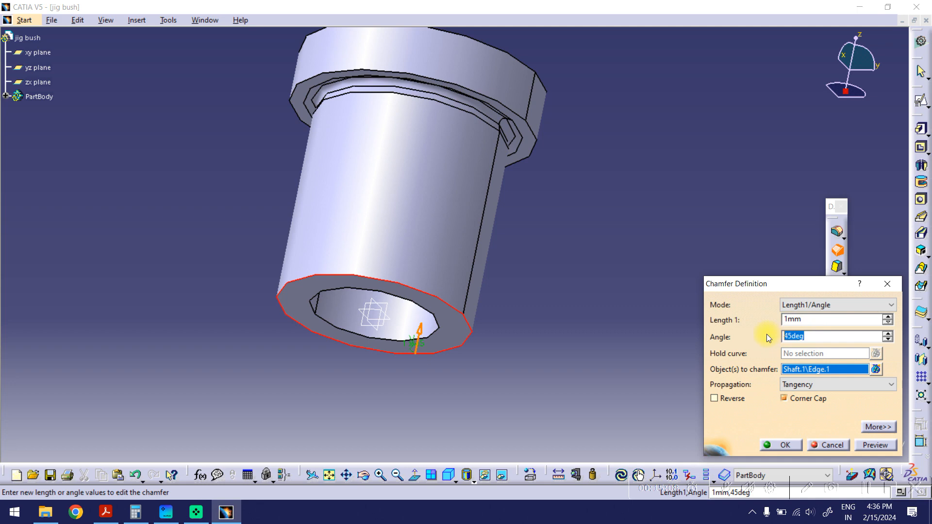
{"action": "type", "text": "15"}
{"action": "left_click_drag", "start_coordinate": [811, 320], "coordinate": [767, 319]}
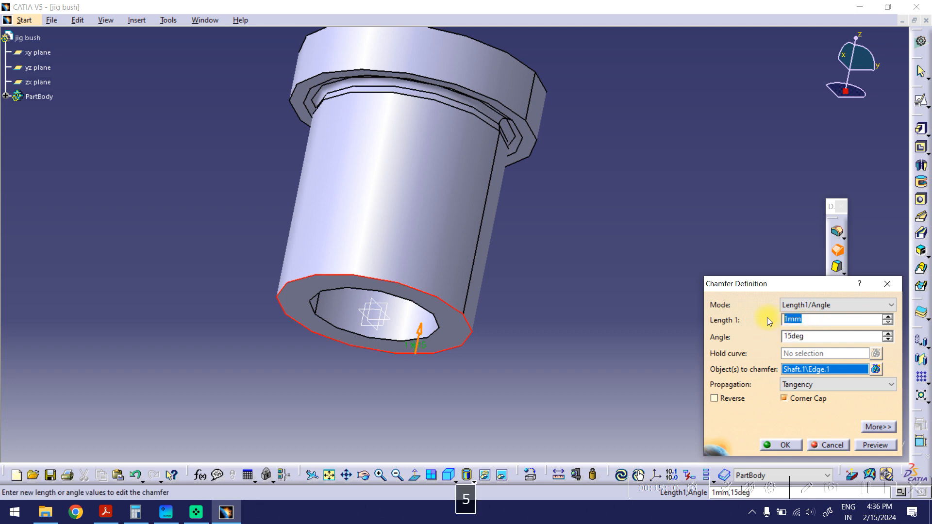
{"action": "type", "text": "2.5"}
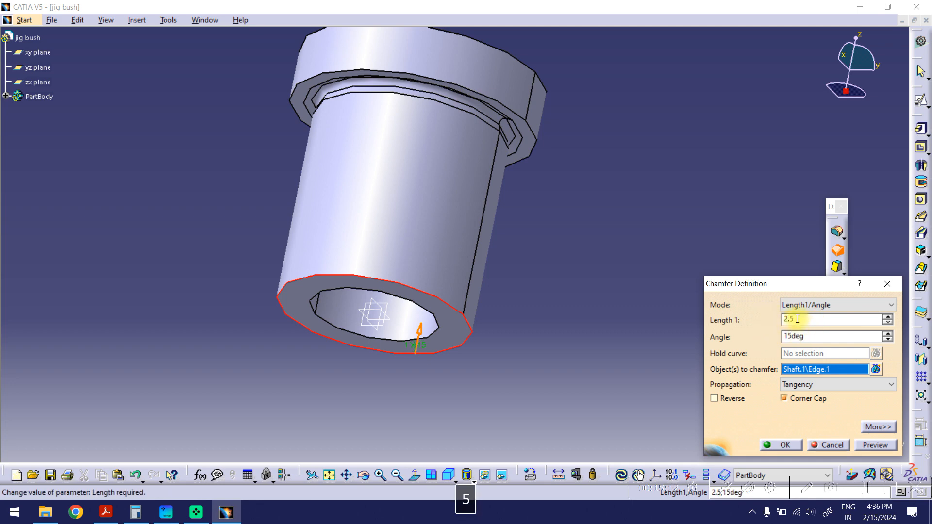
{"action": "left_click", "coordinate": [868, 447]}
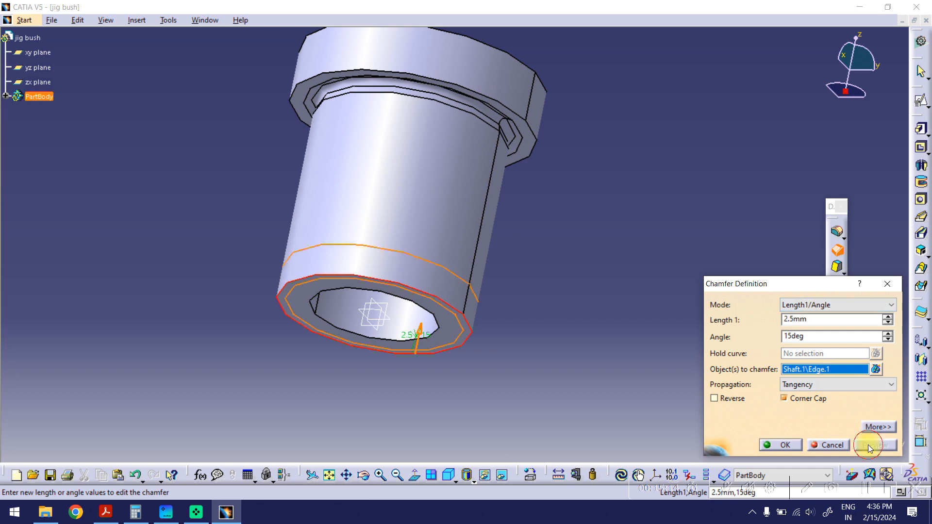
{"action": "left_click", "coordinate": [797, 445]}
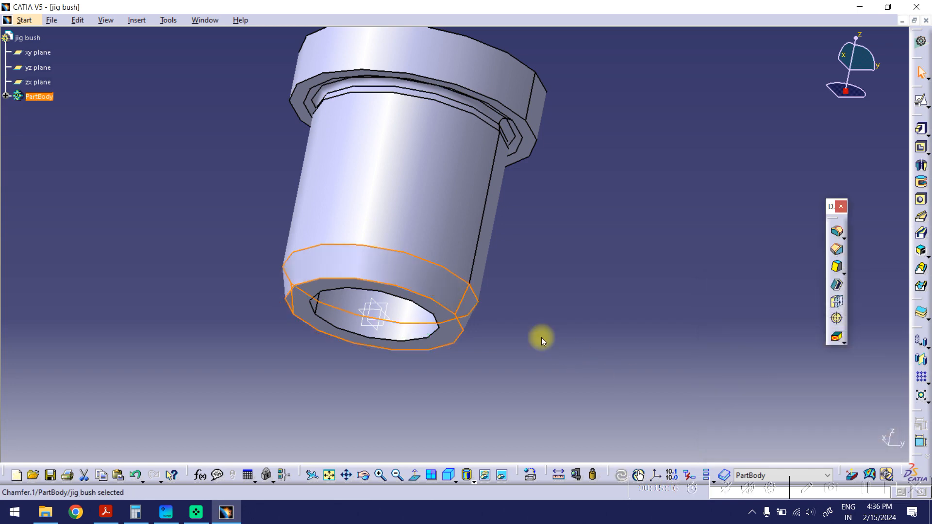
{"action": "mouse_move", "coordinate": [549, 335]}
{"action": "middle_mouse_down", "text": "ctrl"}
{"action": "mouse_move", "coordinate": [544, 305]}
{"action": "mouse_move", "coordinate": [542, 318]}
{"action": "middle_mouse_up", "text": "ctrl"}
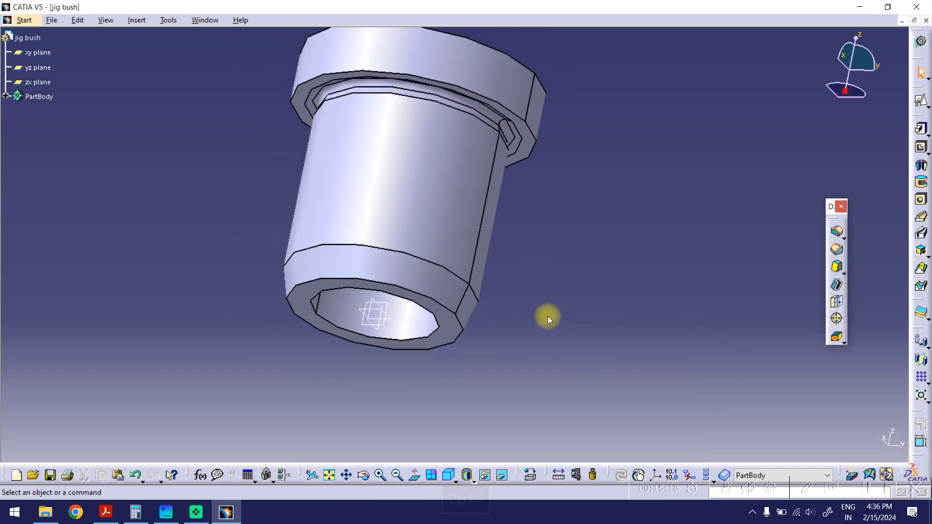
- Check the radius callout in the PDF drawing and fillet both circular edges of the bush's lower chamfer with a 0.5 mm radius
{"action": "left_click", "coordinate": [105, 512]}
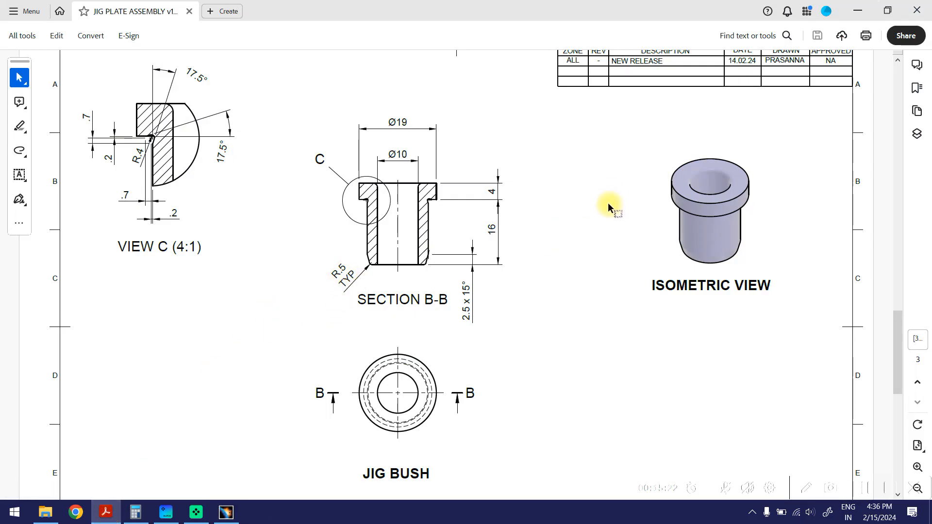
{"action": "left_click", "coordinate": [857, 11]}
{"action": "middle_click_drag", "start_coordinate": [526, 302], "coordinate": [569, 258], "text": "ctrl"}
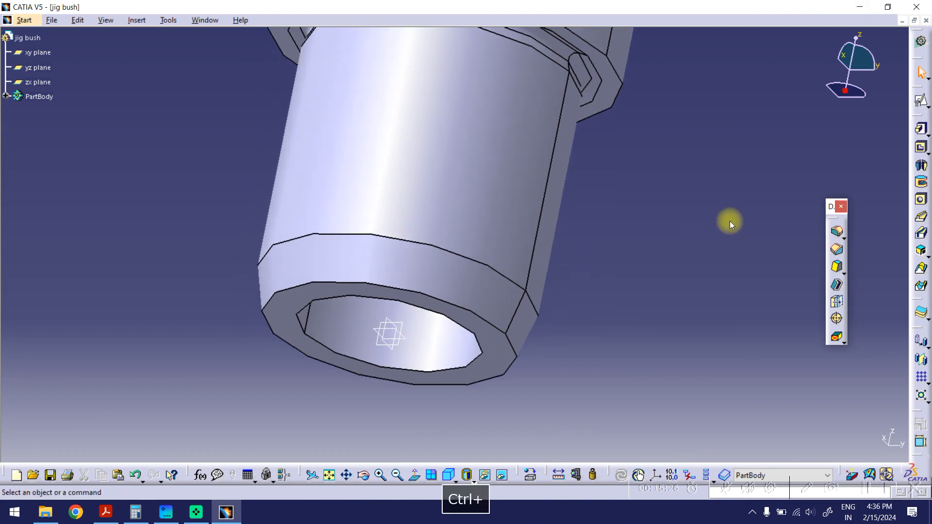
{"action": "left_click", "coordinate": [837, 232]}
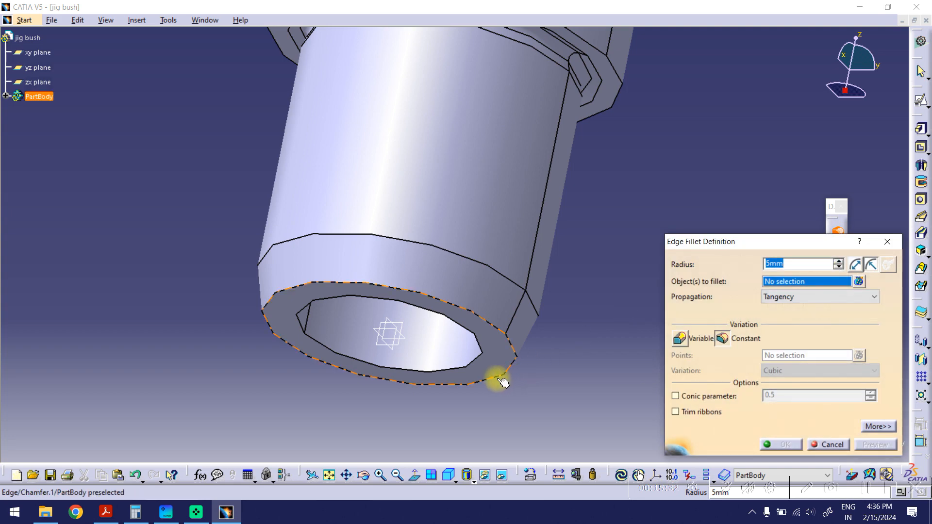
{"action": "left_click", "coordinate": [500, 379]}
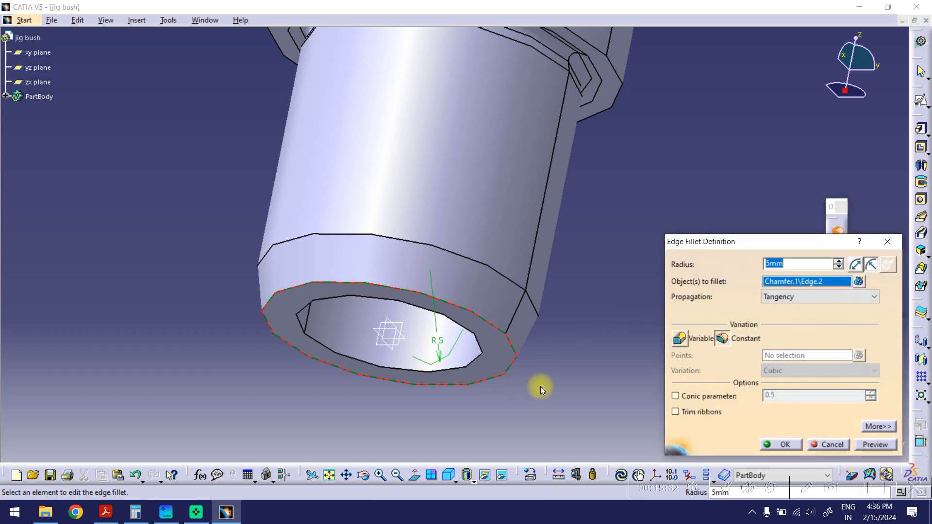
{"action": "left_click", "coordinate": [515, 282]}
{"action": "type", "text": ".5"}
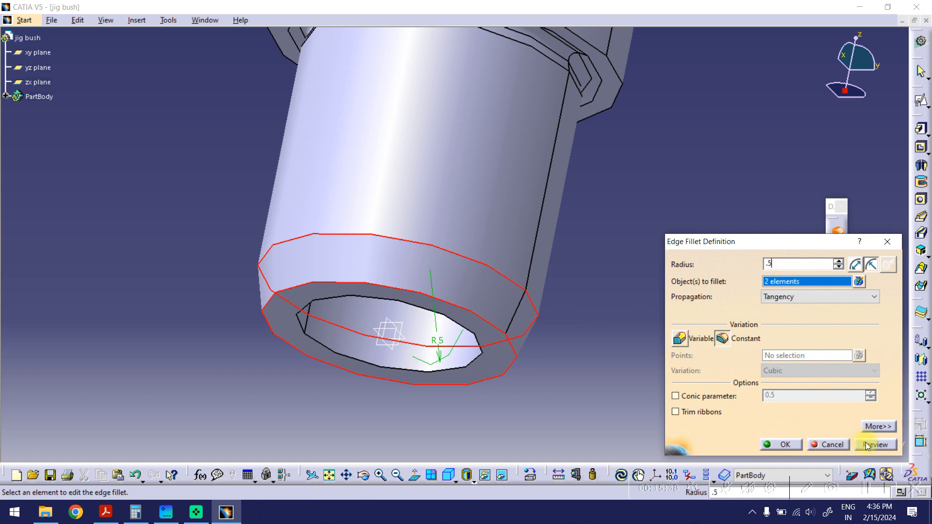
{"action": "left_click", "coordinate": [868, 445]}
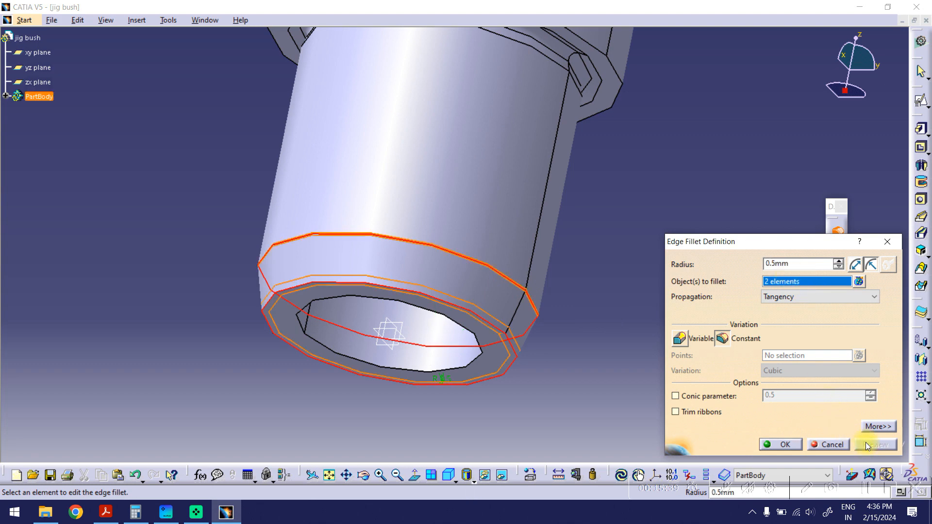
{"action": "left_click", "coordinate": [776, 445]}
- Fillet the bore's edge on the flange's top face with a 1 mm radius
{"action": "middle_click_drag", "start_coordinate": [595, 360], "coordinate": [601, 250], "text": "ctrl"}
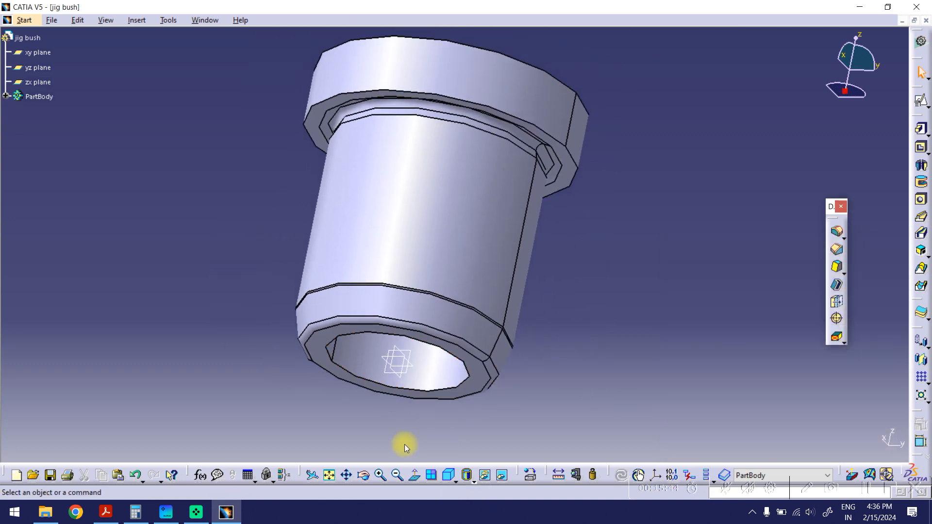
{"action": "middle_click_drag", "start_coordinate": [526, 320], "coordinate": [485, 355]}
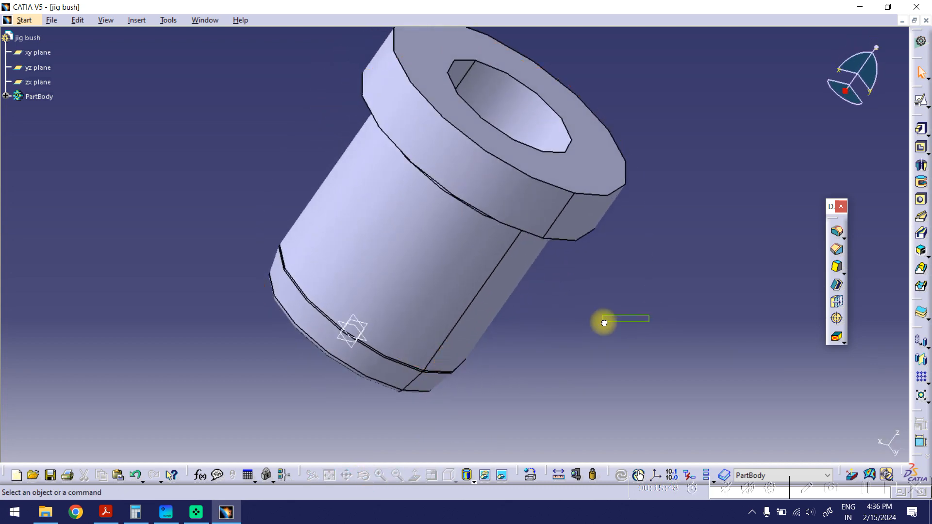
{"action": "middle_click_drag", "start_coordinate": [665, 229], "coordinate": [641, 250]}
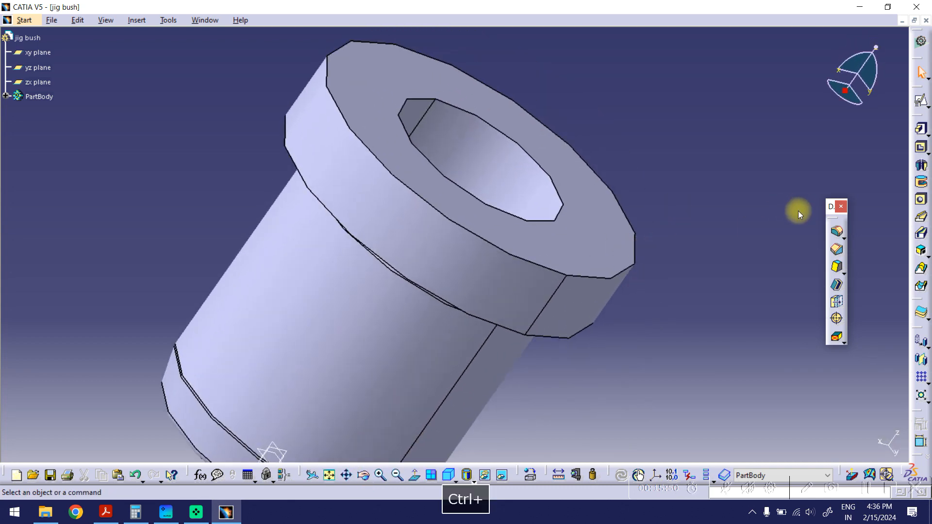
{"action": "left_click", "coordinate": [838, 234]}
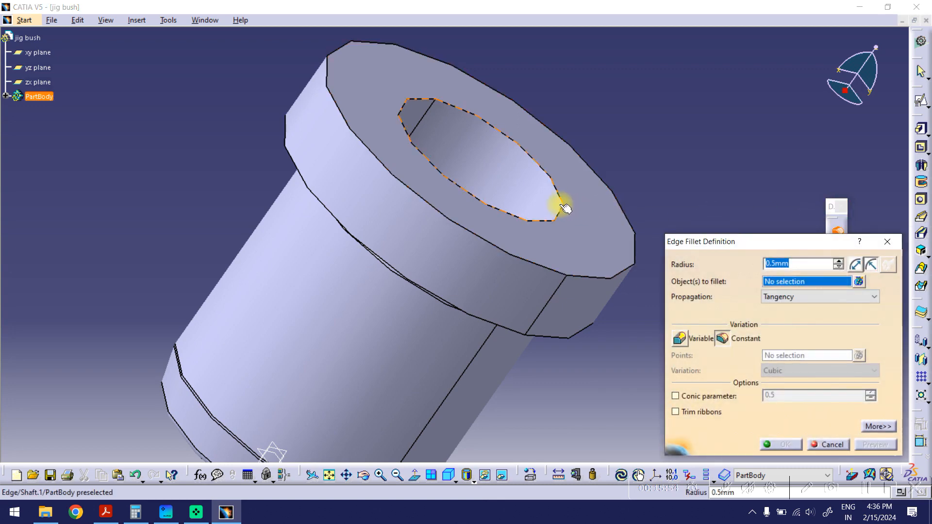
{"action": "left_click", "coordinate": [559, 204]}
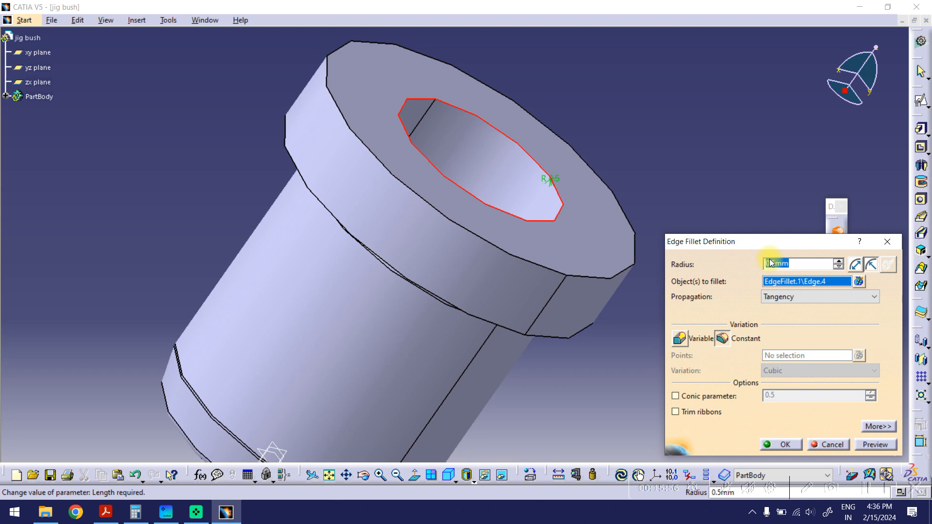
{"action": "type", "text": "1"}
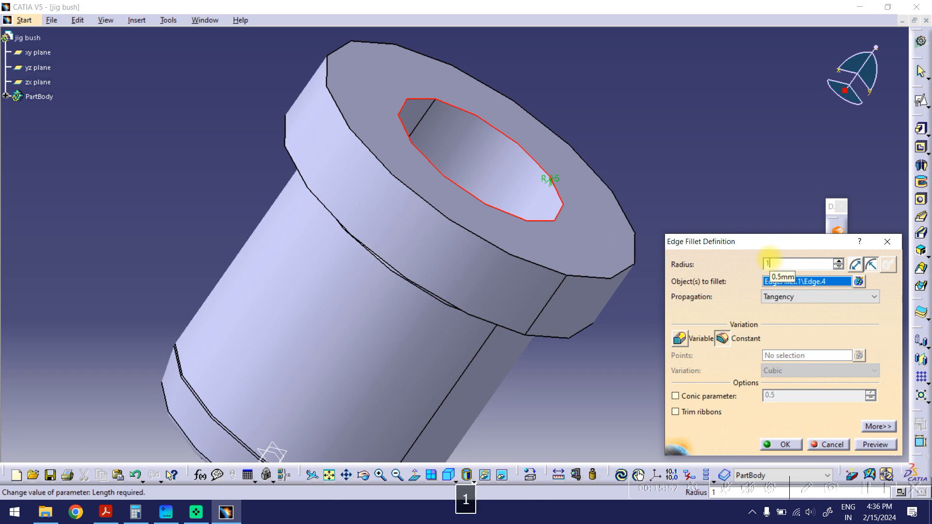
{"action": "left_click", "coordinate": [867, 443]}
{"action": "left_click", "coordinate": [791, 445]}
{"action": "left_click", "coordinate": [742, 366]}
- Show the whole bush in isometric view and save the part as jig bush.CATPart in the Drill Jig Design Catia V5 folder
{"action": "middle_click_drag", "start_coordinate": [735, 212], "coordinate": [718, 250], "text": "ctrl"}
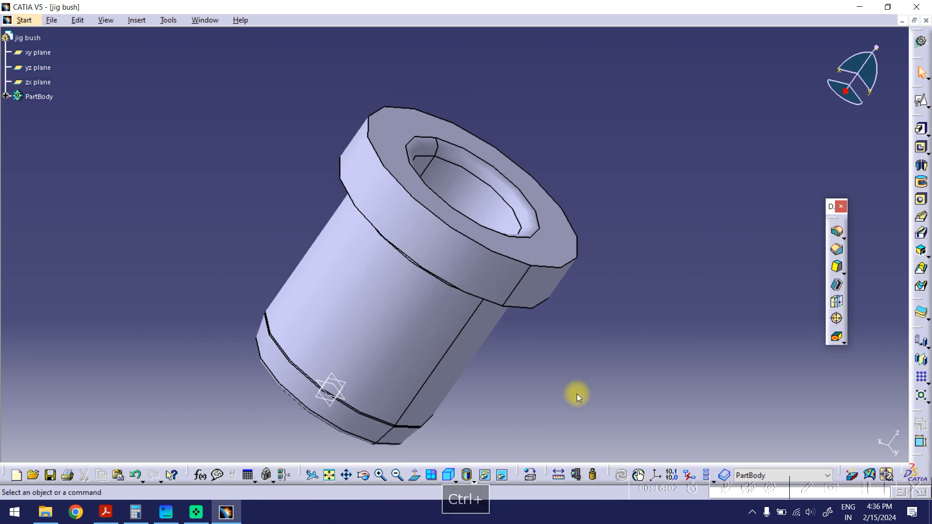
{"action": "left_click", "coordinate": [447, 474]}
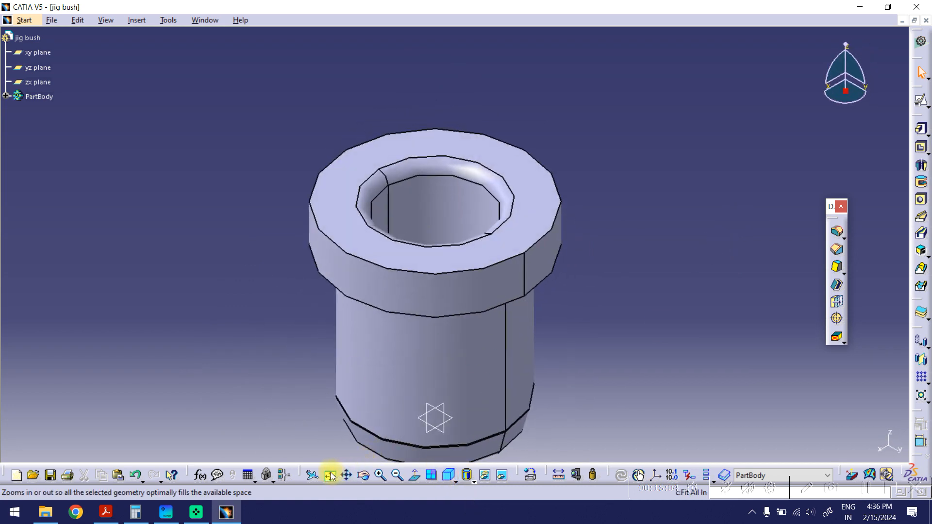
{"action": "left_click", "coordinate": [330, 476]}
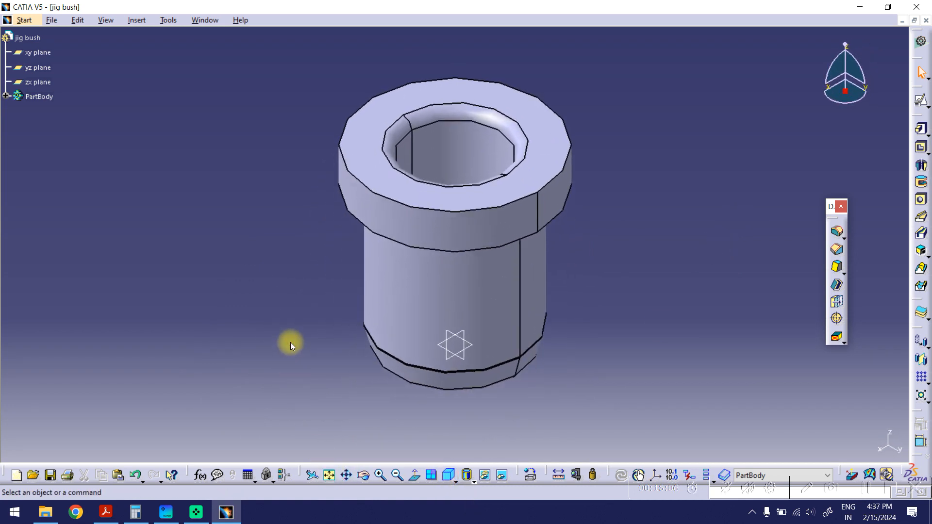
{"action": "key", "text": "ctrl+s"}
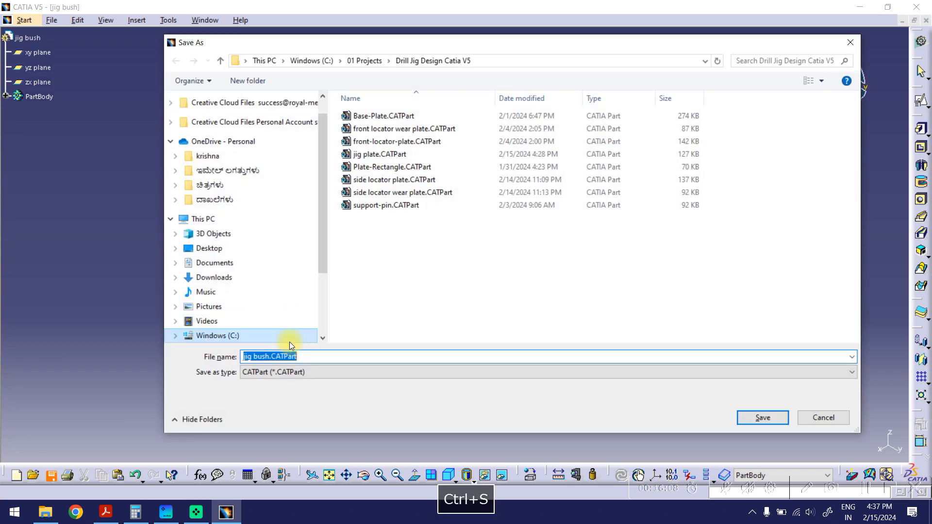
{"action": "left_click", "coordinate": [761, 418]}
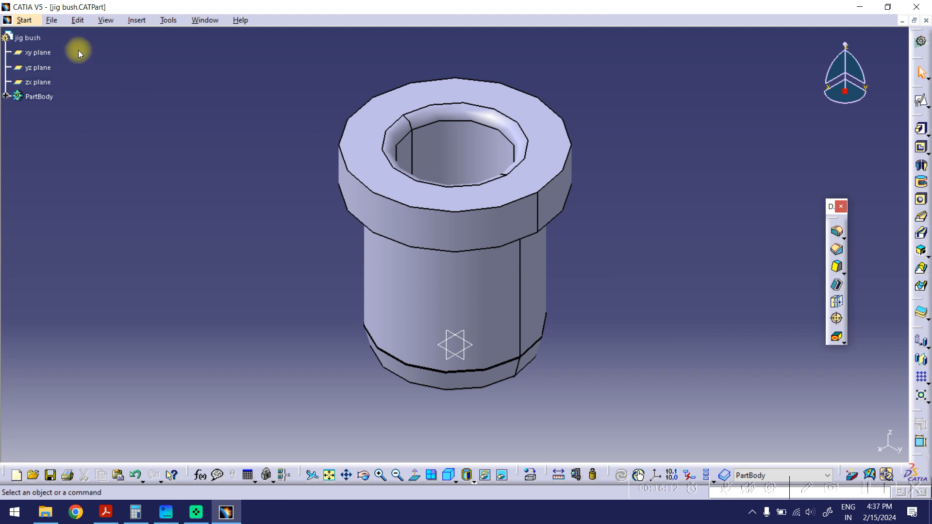
- Create a new document of type Product for the assembly
{"action": "left_click", "coordinate": [52, 20]}
{"action": "left_click", "coordinate": [53, 33]}
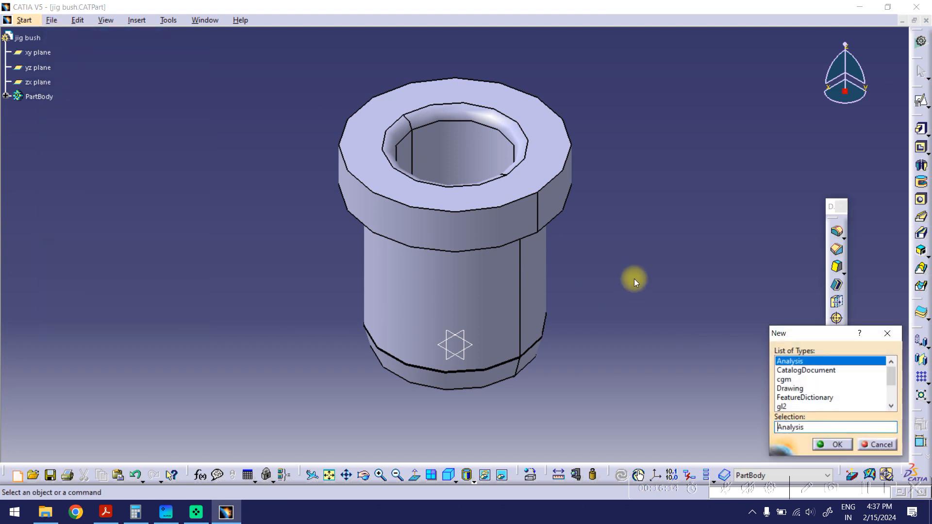
{"action": "left_click", "coordinate": [894, 402]}
{"action": "left_click", "coordinate": [894, 403]}
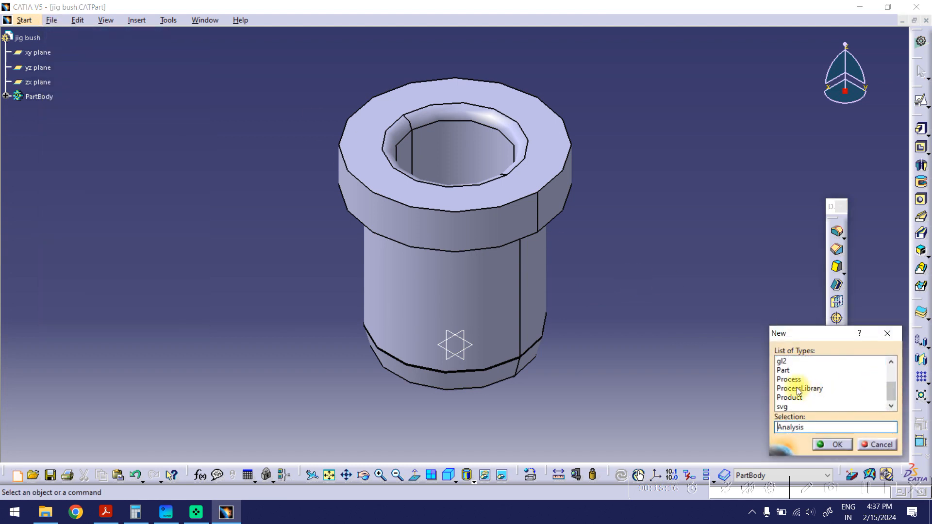
{"action": "left_click", "coordinate": [792, 397]}
{"action": "left_click", "coordinate": [831, 444]}
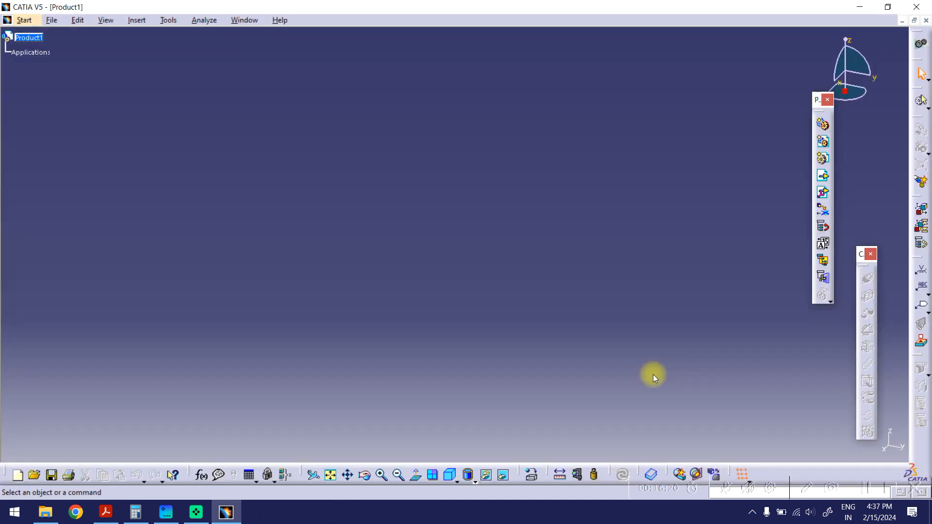
- Start saving the new product and check the assembly title on the first sheet of the PDF drawing
{"action": "key", "text": "ctrl+s"}
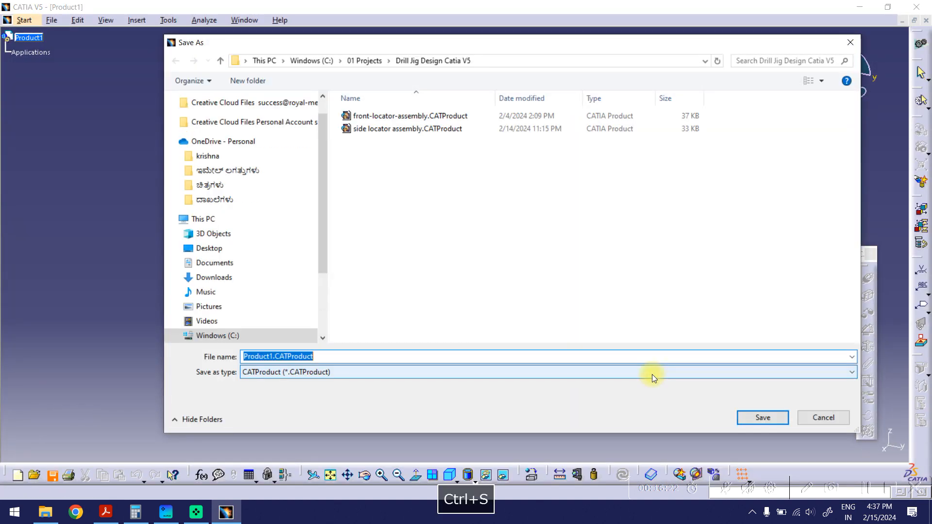
{"action": "left_click", "coordinate": [106, 513]}
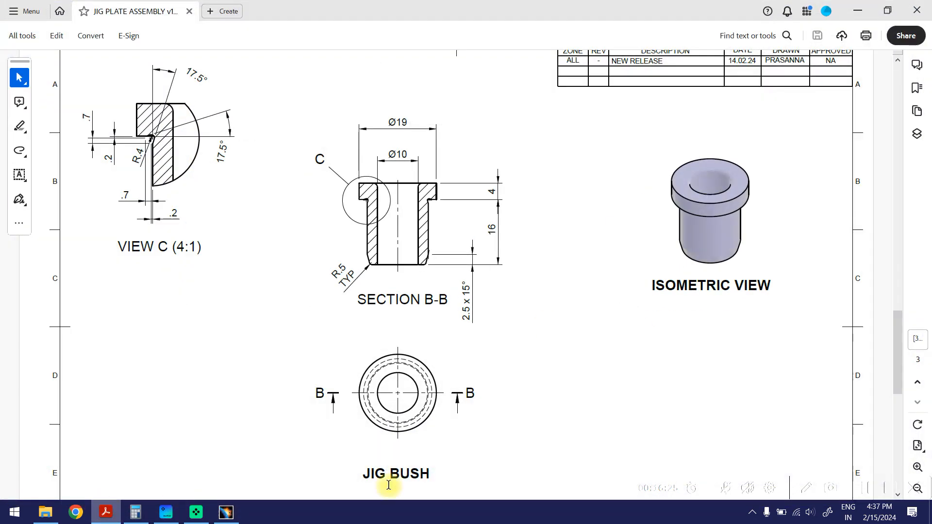
{"action": "left_click", "coordinate": [918, 381]}
{"action": "left_click", "coordinate": [918, 382]}
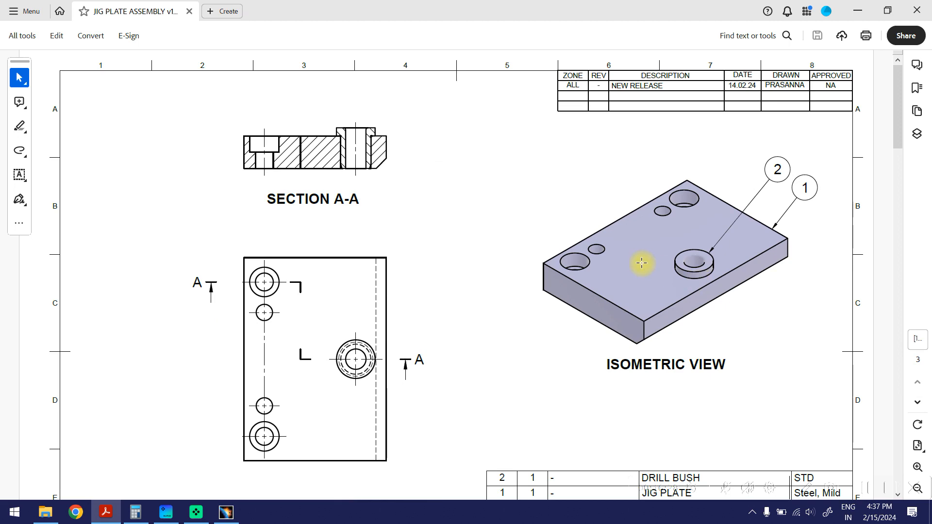
{"action": "scroll", "coordinate": [638, 263], "scroll_direction": "down", "scroll_amount": 2, "text": "ctrl"}
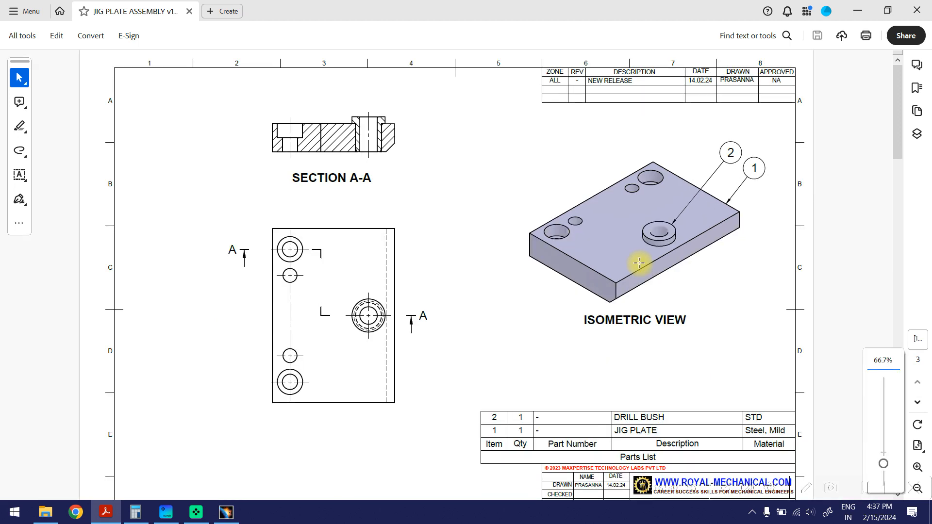
{"action": "scroll", "coordinate": [638, 262], "scroll_direction": "down", "scroll_amount": 1}
{"action": "scroll", "coordinate": [639, 262], "scroll_direction": "down", "scroll_amount": 2}
{"action": "scroll", "coordinate": [639, 261], "scroll_direction": "up", "scroll_amount": 3}
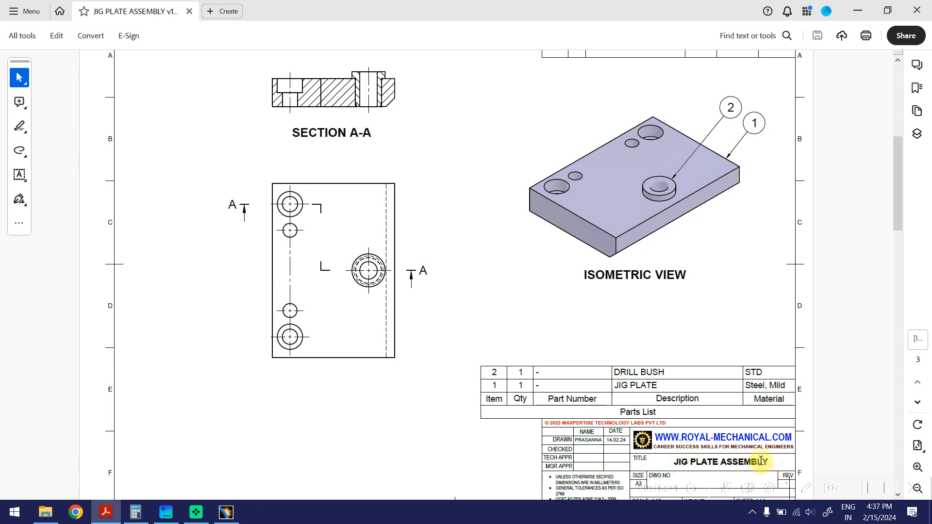
{"action": "left_click", "coordinate": [857, 12]}
- Save the product as jig plate assembly.CATProduct in the Drill Jig Design Catia V5 folder
{"action": "left_click", "coordinate": [347, 355]}
{"action": "double_click", "coordinate": [356, 357]}
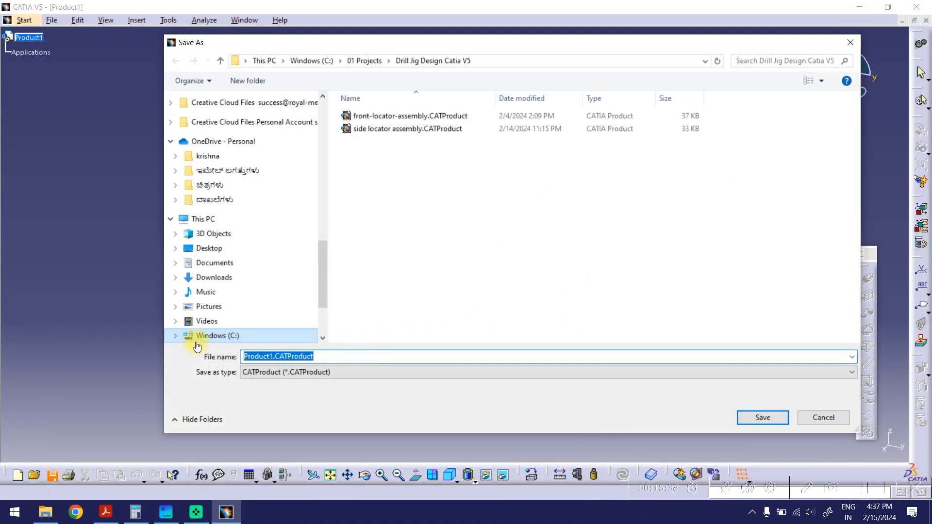
{"action": "type", "text": "jig "}
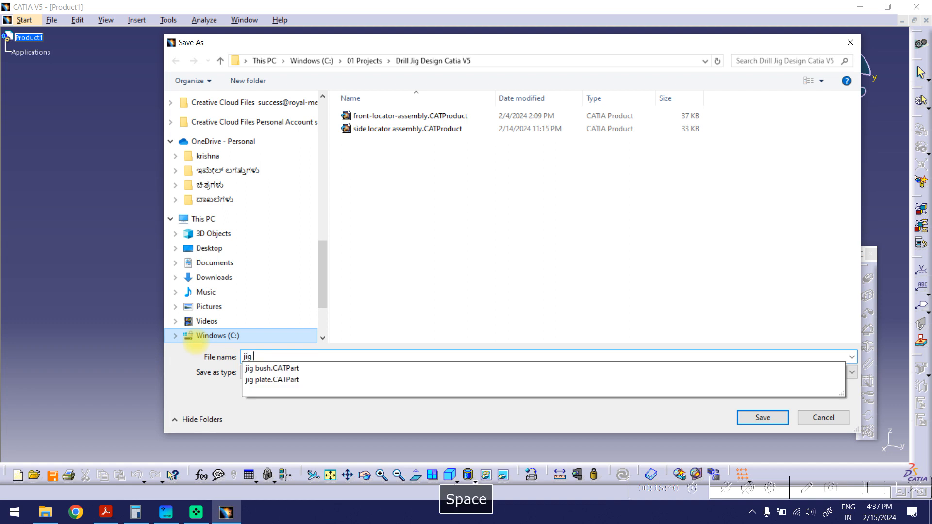
{"action": "type", "text": "plate as"}
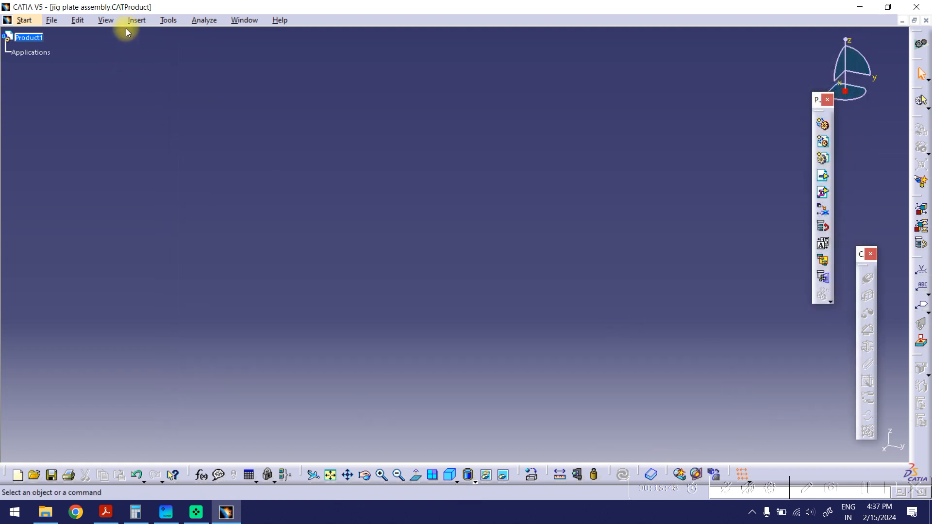
- Insert jig plate.CATPart into the product as an existing component with positioning and fix it in place
{"action": "left_click", "coordinate": [135, 20]}
{"action": "left_click", "coordinate": [182, 247]}
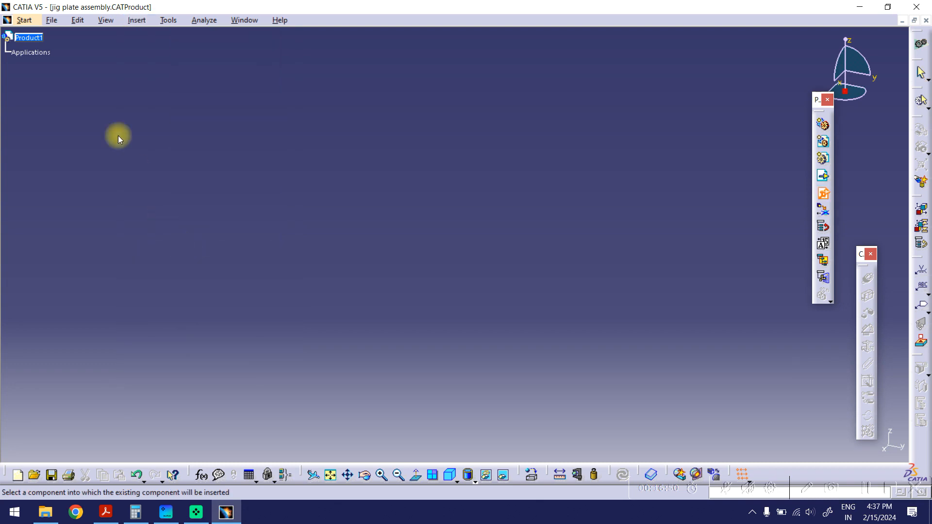
{"action": "left_click", "coordinate": [41, 41]}
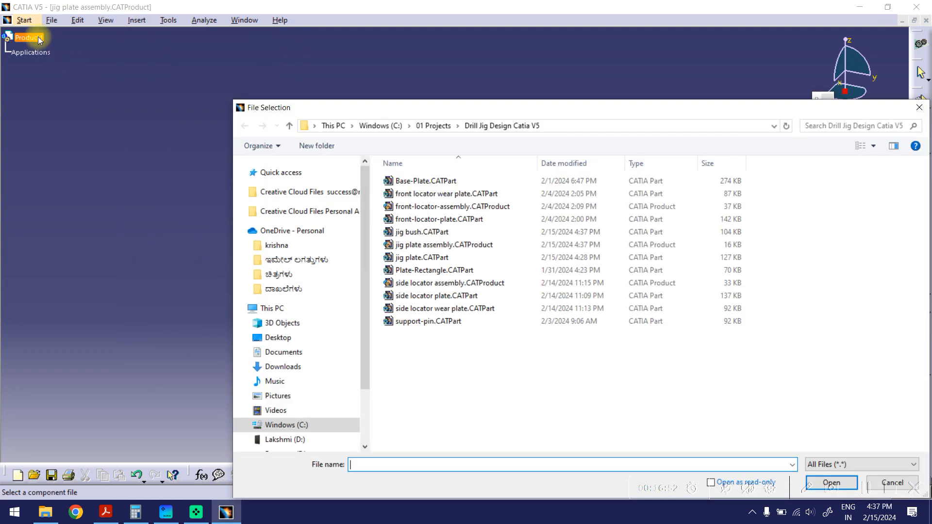
{"action": "left_click", "coordinate": [423, 258]}
{"action": "double_click", "coordinate": [415, 258]}
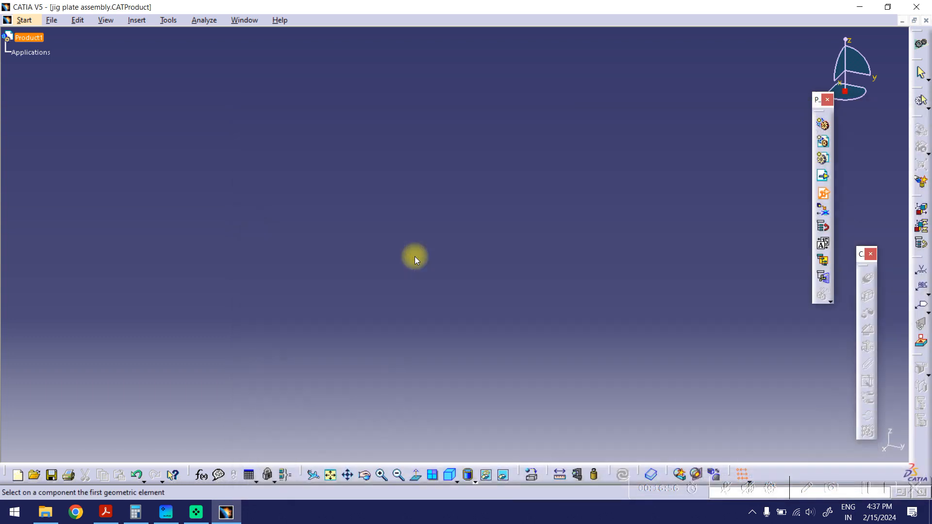
{"action": "left_click", "coordinate": [764, 416]}
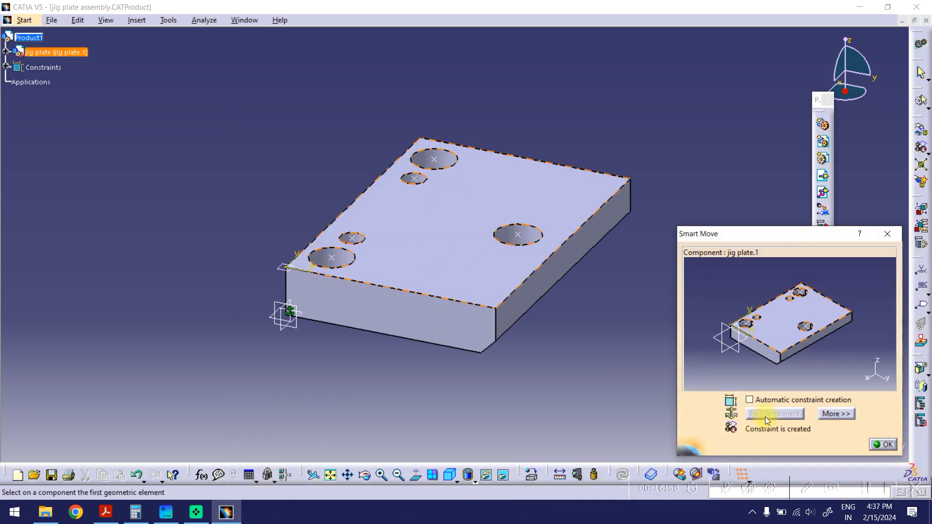
{"action": "left_click", "coordinate": [880, 445]}
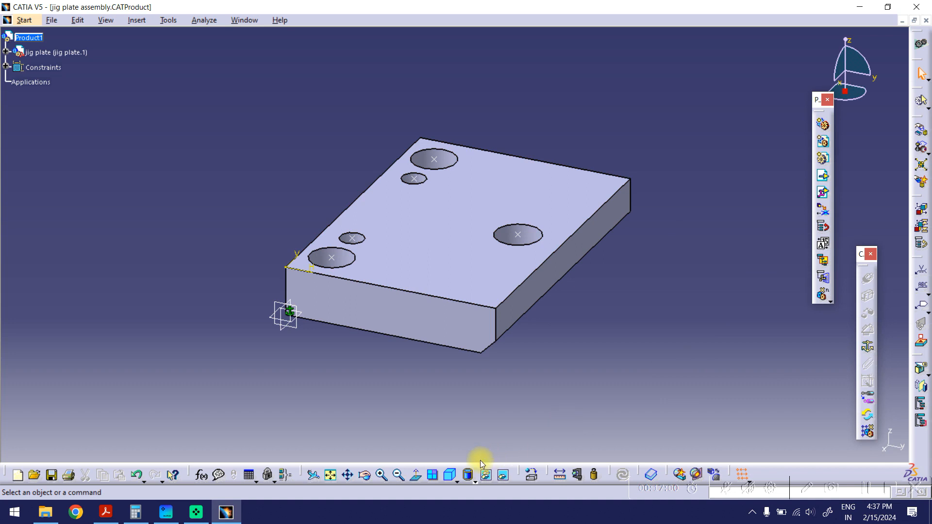
- Insert jig bush.CATPart into the product as an existing component with positioning and move it clear of the plate
{"action": "left_click", "coordinate": [450, 477]}
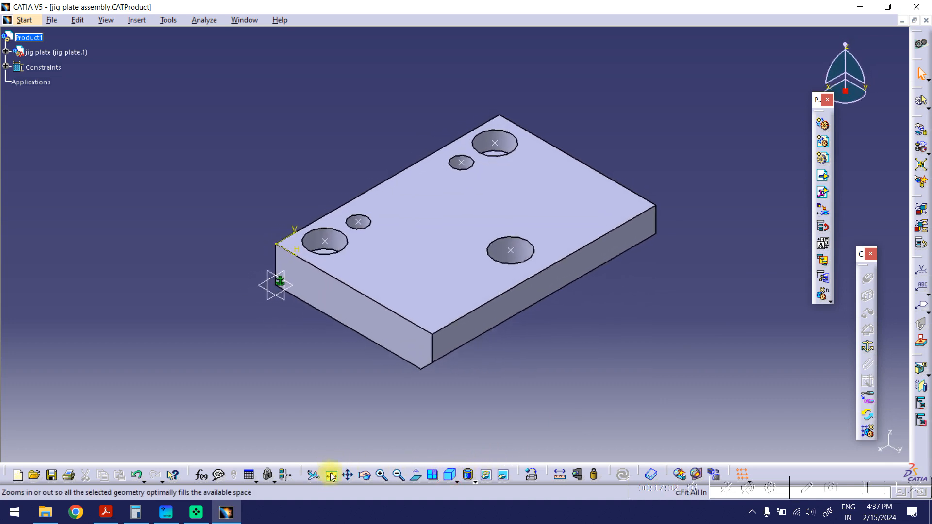
{"action": "middle_click_drag", "start_coordinate": [492, 371], "coordinate": [478, 359]}
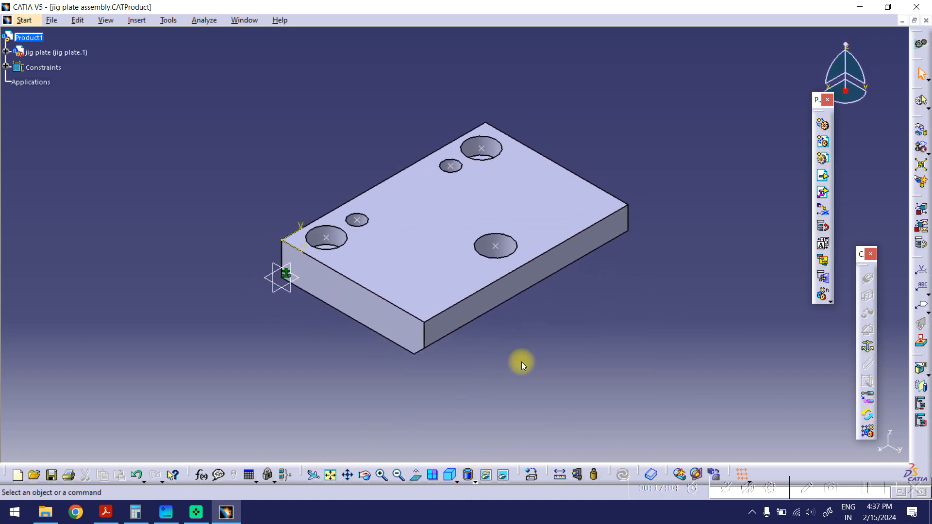
{"action": "left_click", "coordinate": [136, 22]}
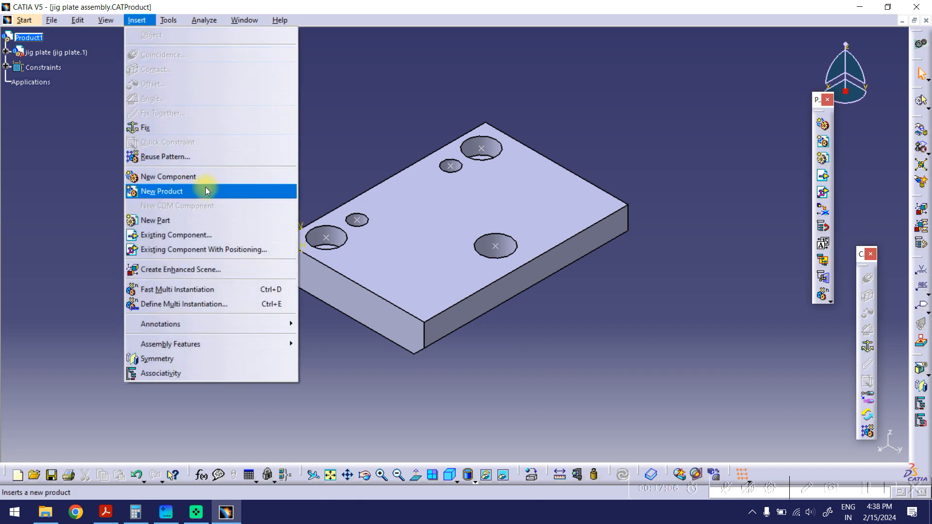
{"action": "left_click", "coordinate": [216, 250]}
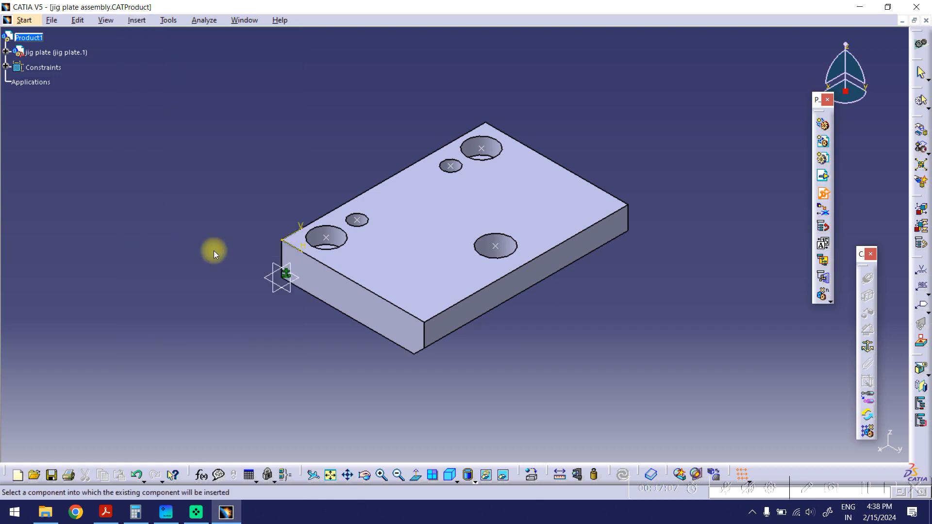
{"action": "left_click", "coordinate": [37, 42]}
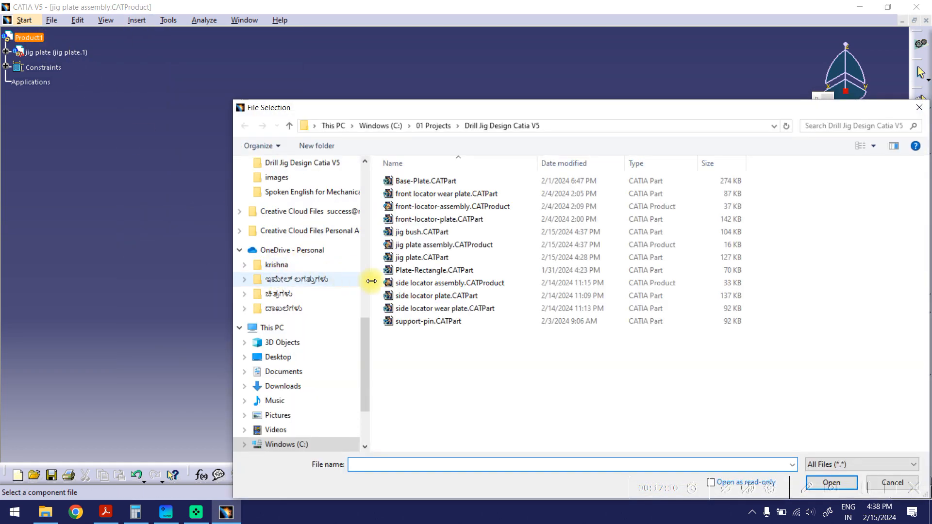
{"action": "double_click", "coordinate": [413, 232]}
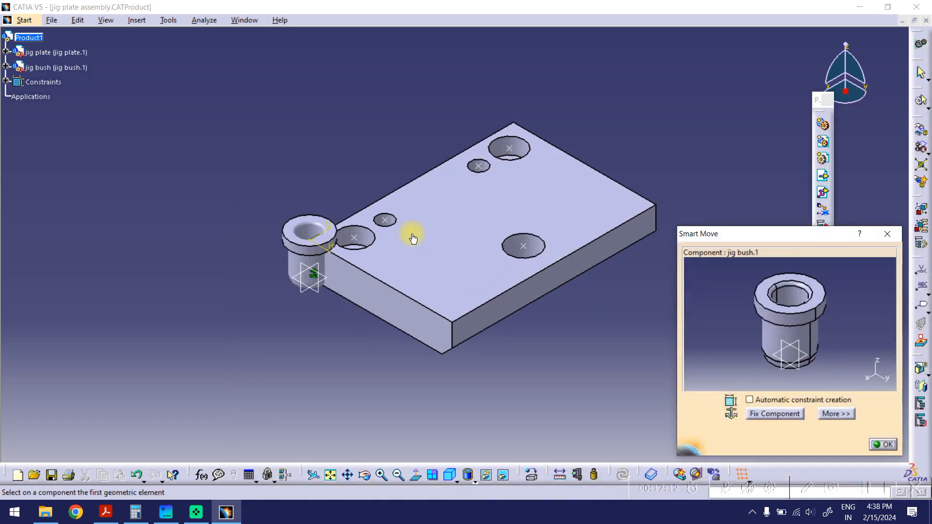
{"action": "middle_click_drag", "start_coordinate": [308, 211], "coordinate": [254, 208]}
{"action": "left_click_drag", "start_coordinate": [244, 225], "coordinate": [221, 315]}
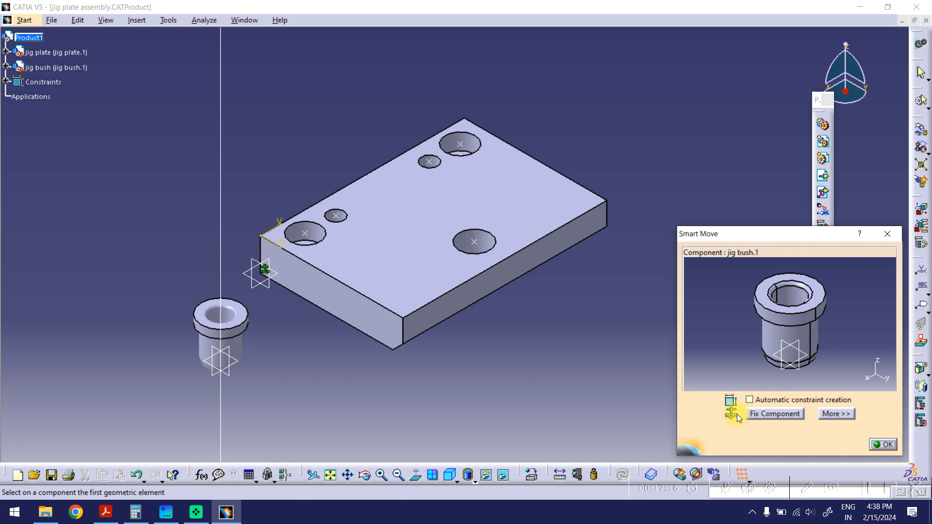
{"action": "left_click", "coordinate": [883, 444]}
- Add a coincidence constraint between the axis of the plate's single large hole near the chamfered side and the bush's axis
{"action": "mouse_move", "coordinate": [250, 267]}
{"action": "middle_mouse_down", "text": "ctrl"}
{"action": "mouse_move", "coordinate": [250, 233]}
{"action": "mouse_move", "coordinate": [250, 271]}
{"action": "mouse_move", "coordinate": [244, 262]}
{"action": "middle_mouse_up", "text": "ctrl"}
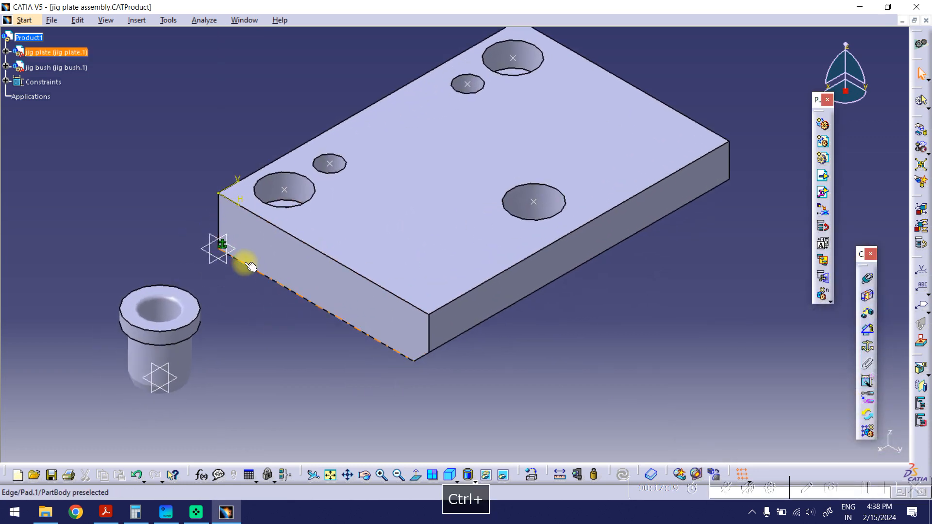
{"action": "left_click", "coordinate": [868, 280]}
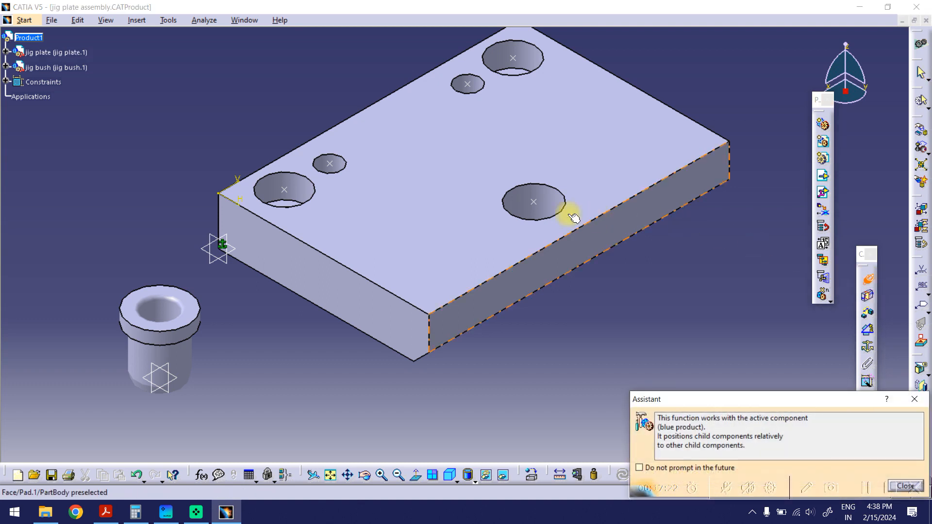
{"action": "left_click", "coordinate": [515, 207]}
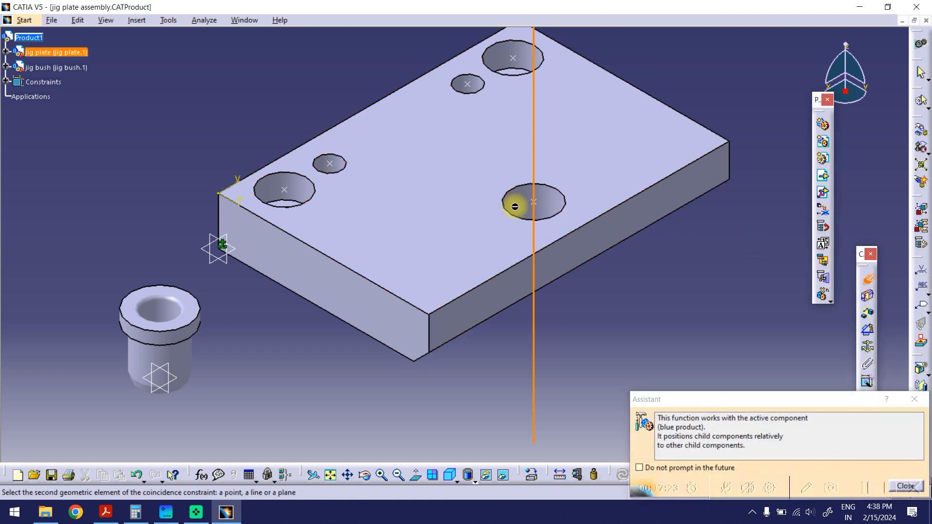
{"action": "left_click", "coordinate": [192, 356]}
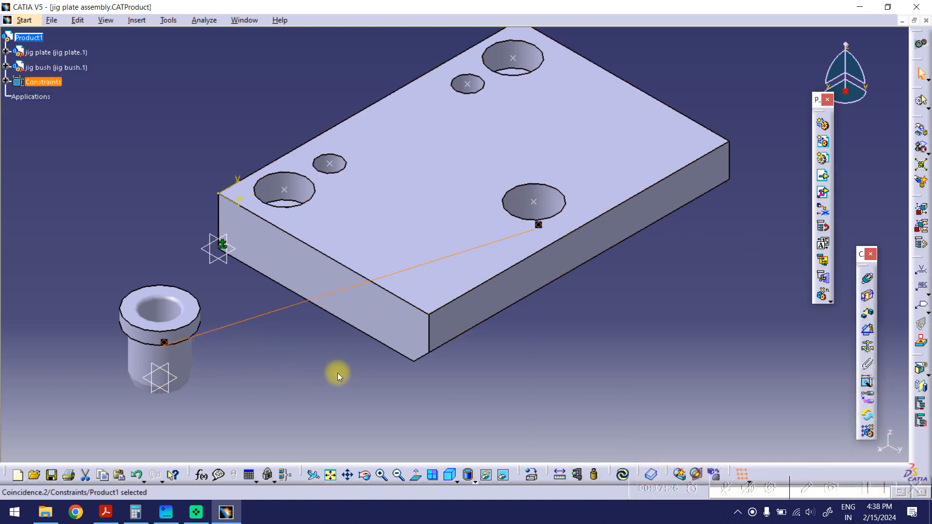
- Add a contact constraint between the underside of the bush's flange and the jig plate's top face
{"action": "middle_click_drag", "start_coordinate": [304, 382], "coordinate": [262, 194]}
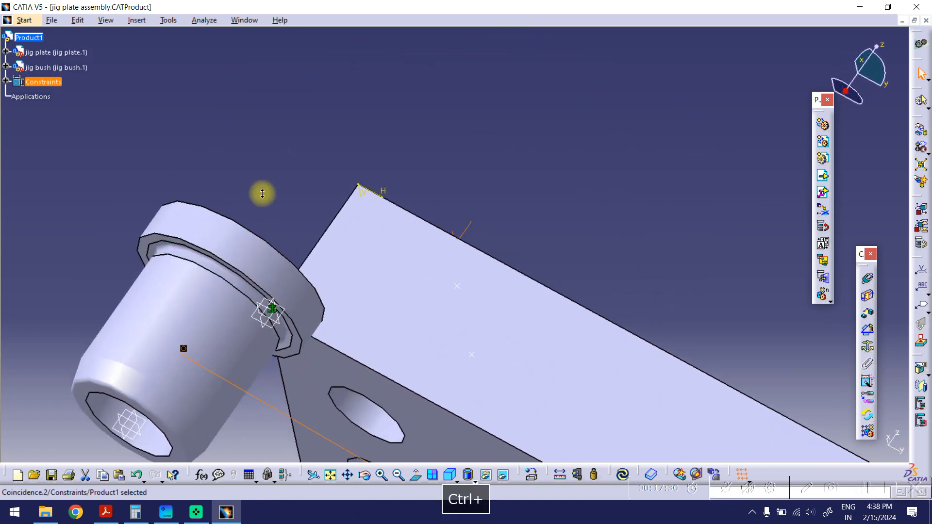
{"action": "left_click", "coordinate": [868, 298]}
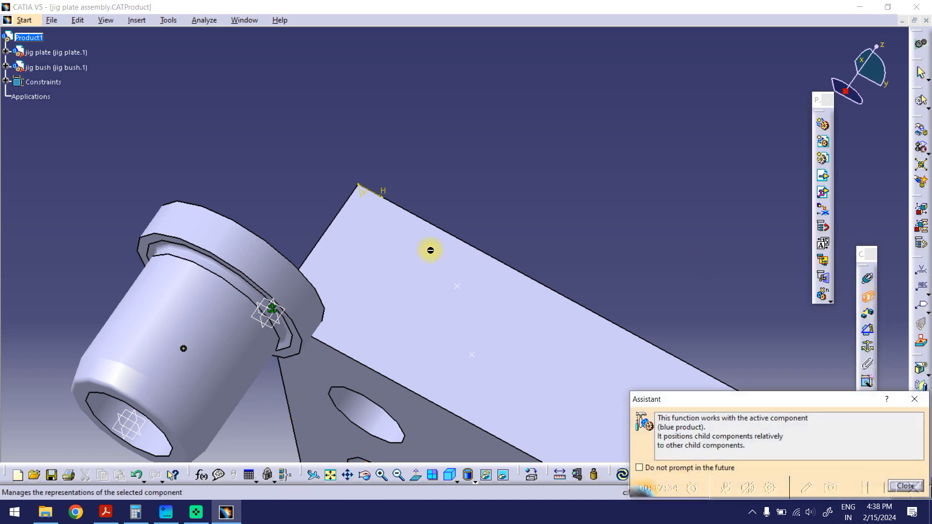
{"action": "left_click", "coordinate": [148, 250]}
{"action": "middle_click_drag", "start_coordinate": [352, 139], "coordinate": [412, 308], "text": "ctrl"}
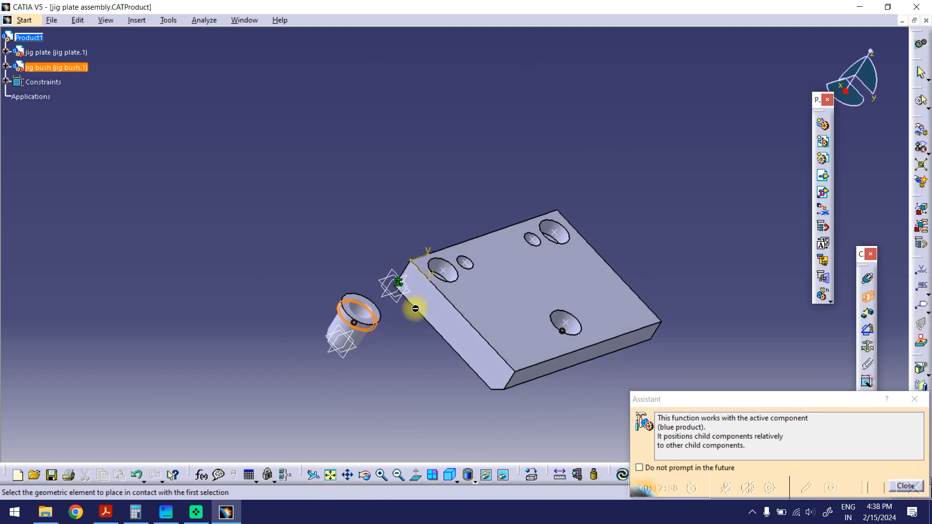
{"action": "left_click", "coordinate": [492, 286]}
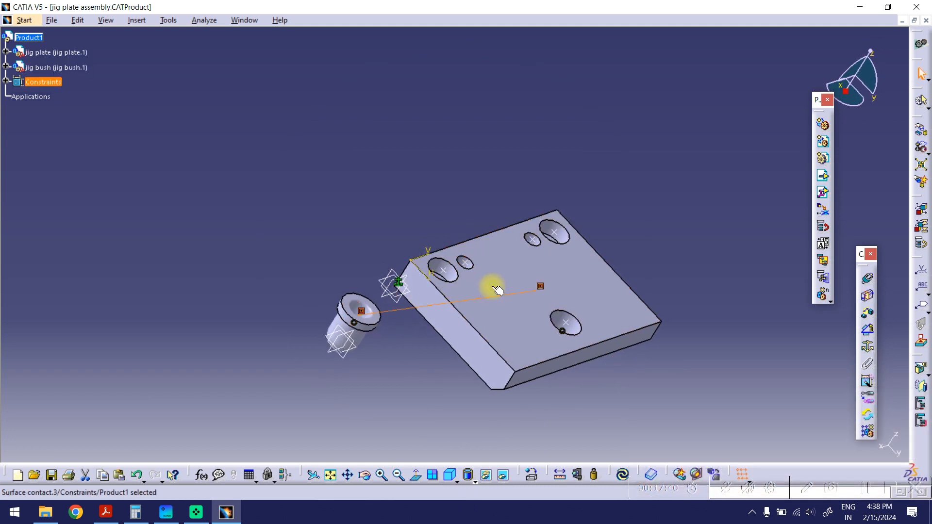
- Update the assembly to seat the bush in the plate, show it in isometric view and save the product
{"action": "left_click", "coordinate": [450, 475]}
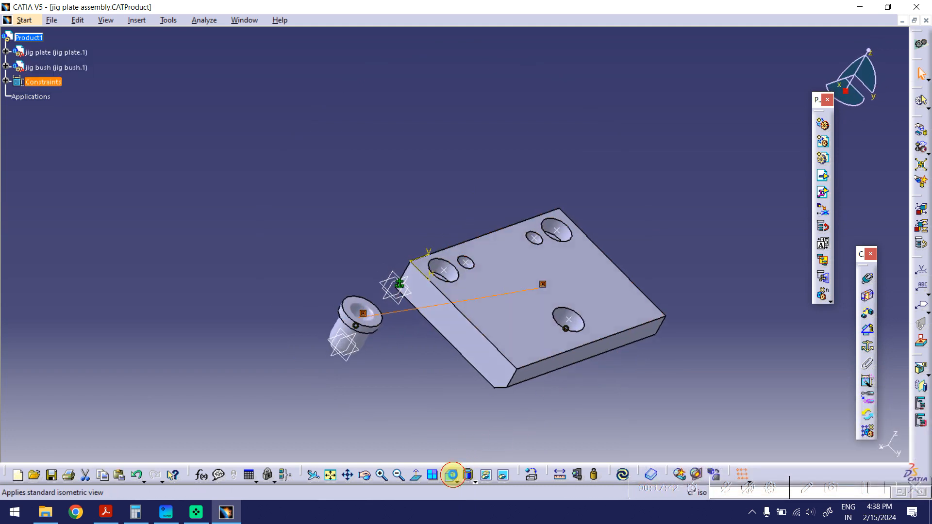
{"action": "left_click", "coordinate": [621, 475]}
{"action": "middle_click_drag", "start_coordinate": [617, 359], "coordinate": [583, 341]}
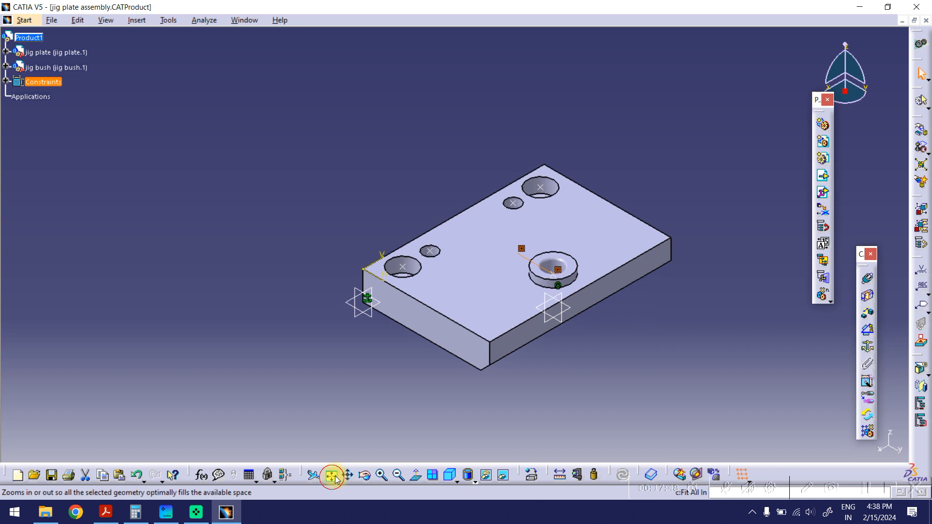
{"action": "left_click", "coordinate": [451, 475]}
{"action": "left_click", "coordinate": [416, 403]}
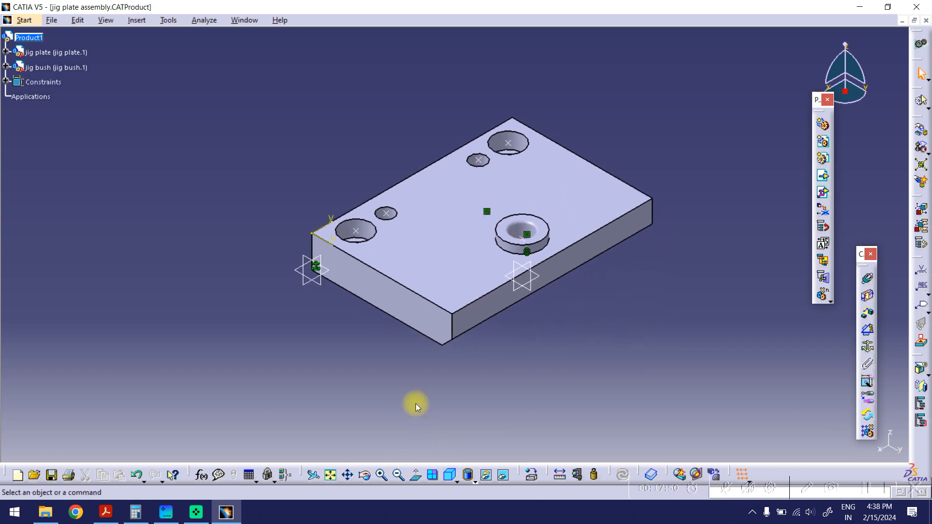
{"action": "key", "text": "ctrl+s"}
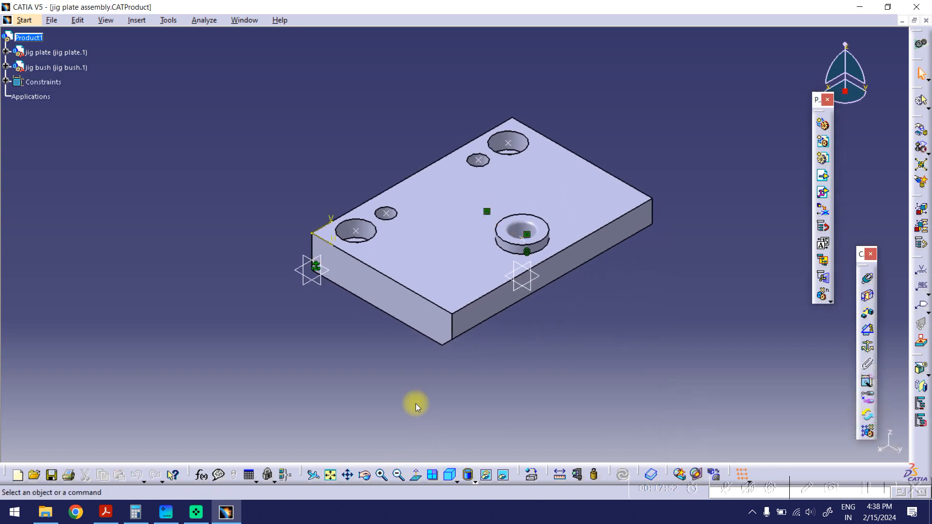